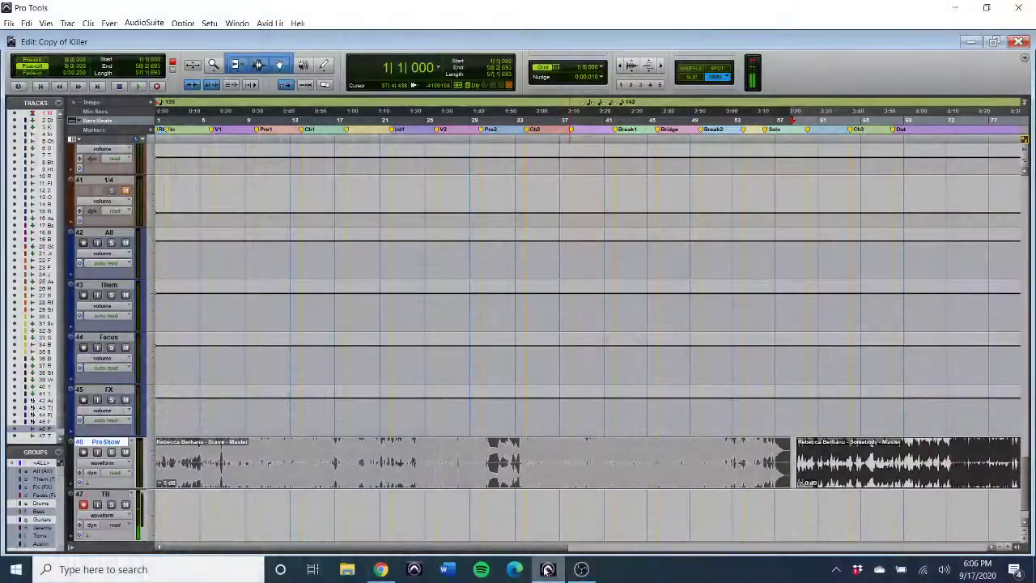
# - Look over the session's tracks in the Edit window and the channel strips, inserts and sends in the Mix window
pyautogui.scroll(15, 524, 375)
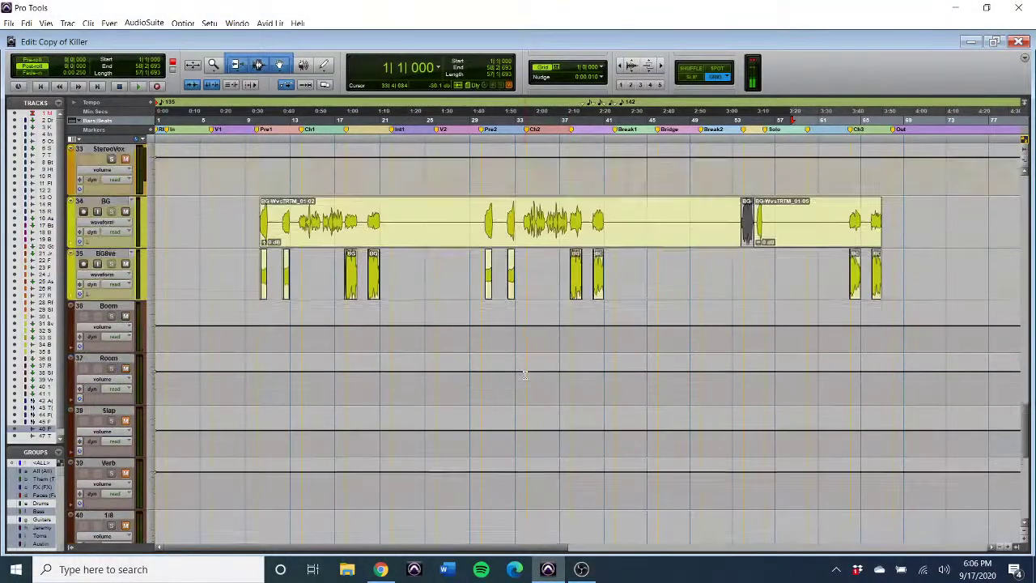
pyautogui.scroll(5, 525, 375)
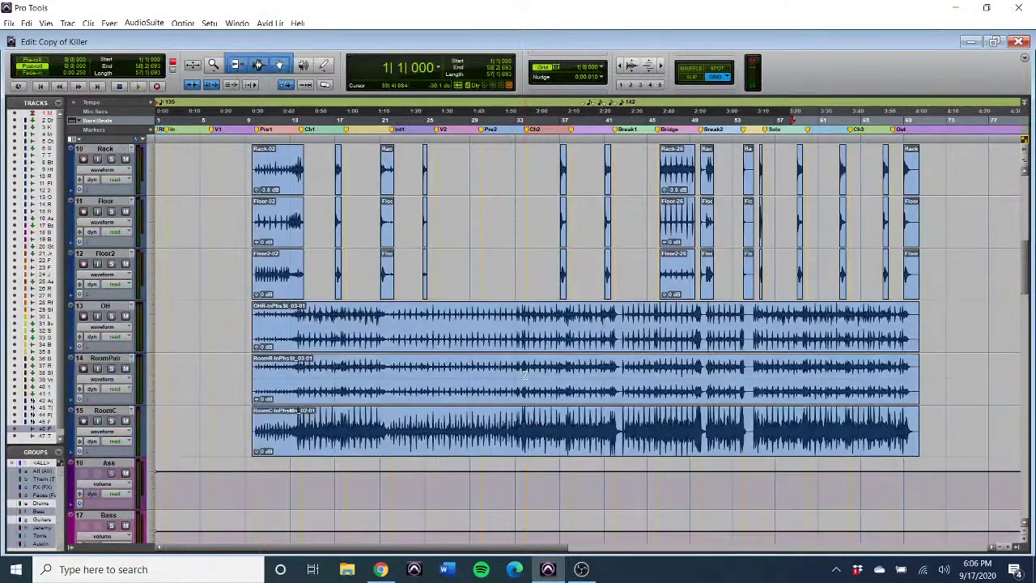
pyautogui.hotkey('ctrl', '=')
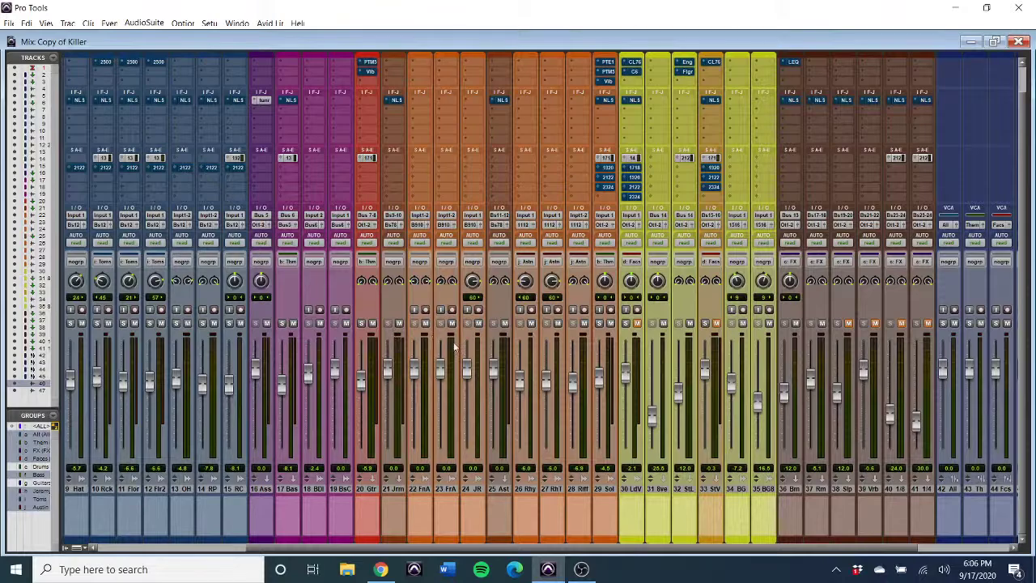
pyautogui.scroll(2, 522, 343)
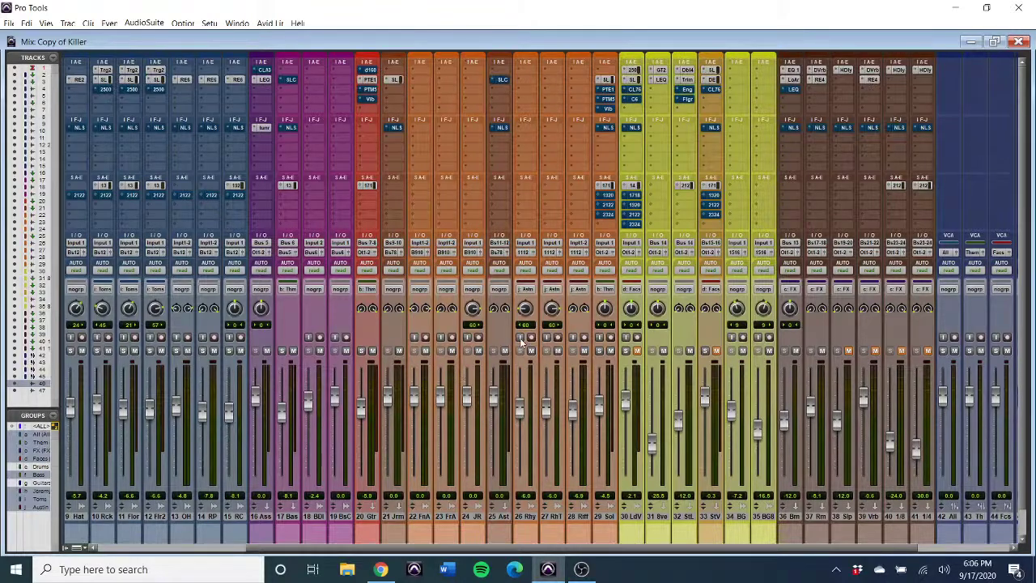
pyautogui.hscroll(-4, 522, 343)
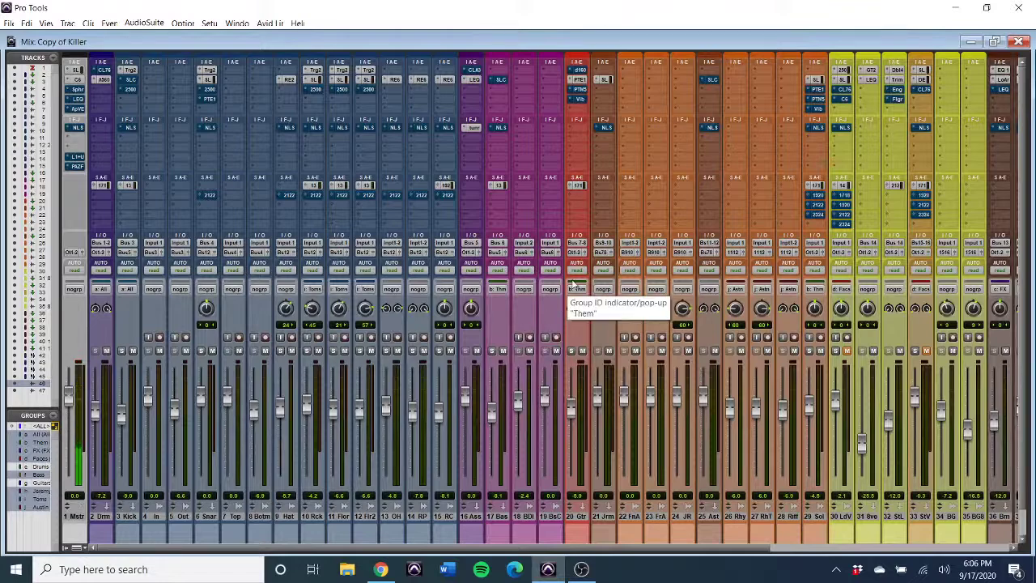
pyautogui.hscroll(2, 573, 284)
pyautogui.hscroll(-2, 573, 285)
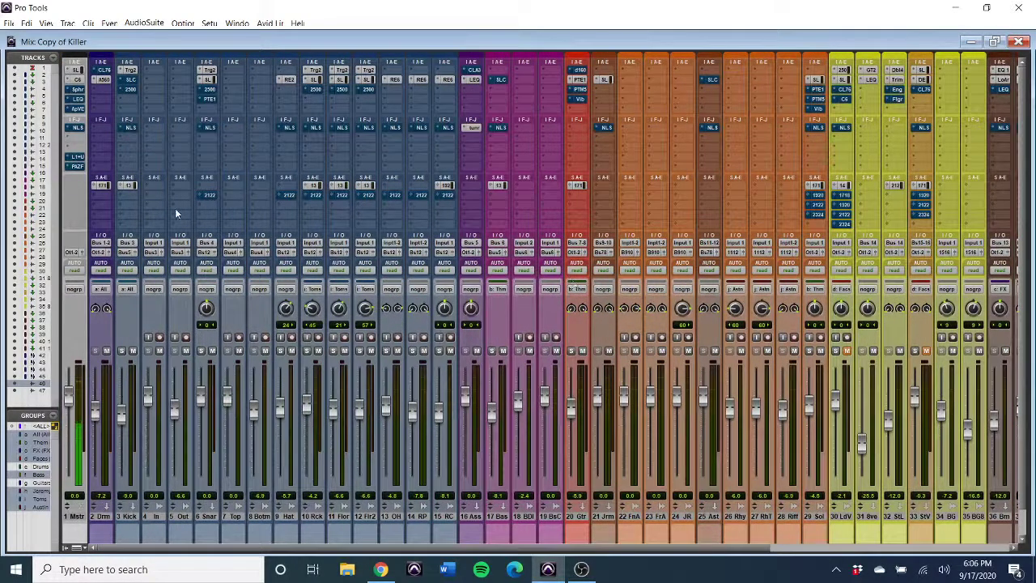
pyautogui.hscroll(3, 471, 154)
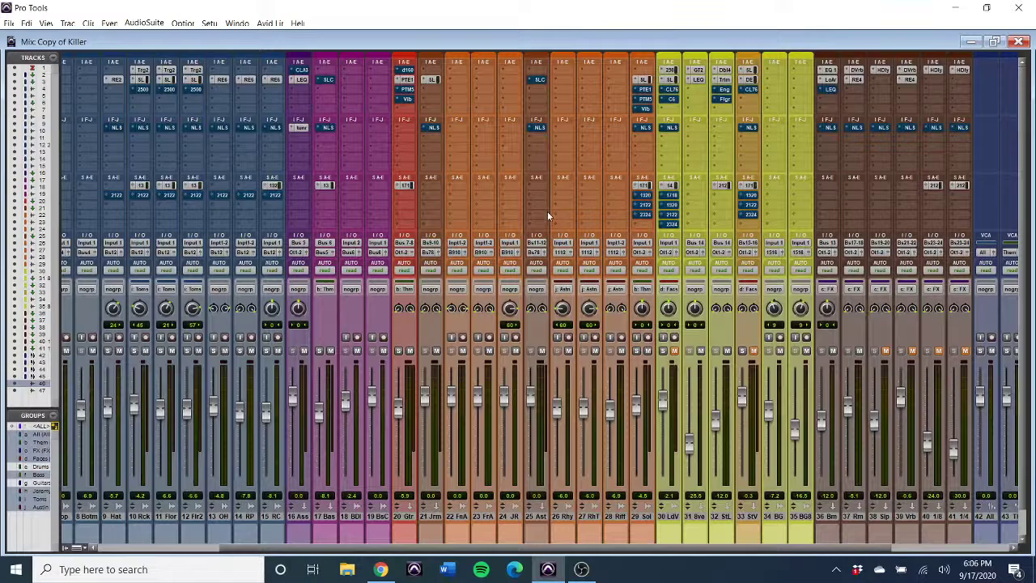
pyautogui.hscroll(3, 547, 211)
pyautogui.hscroll(-5, 547, 211)
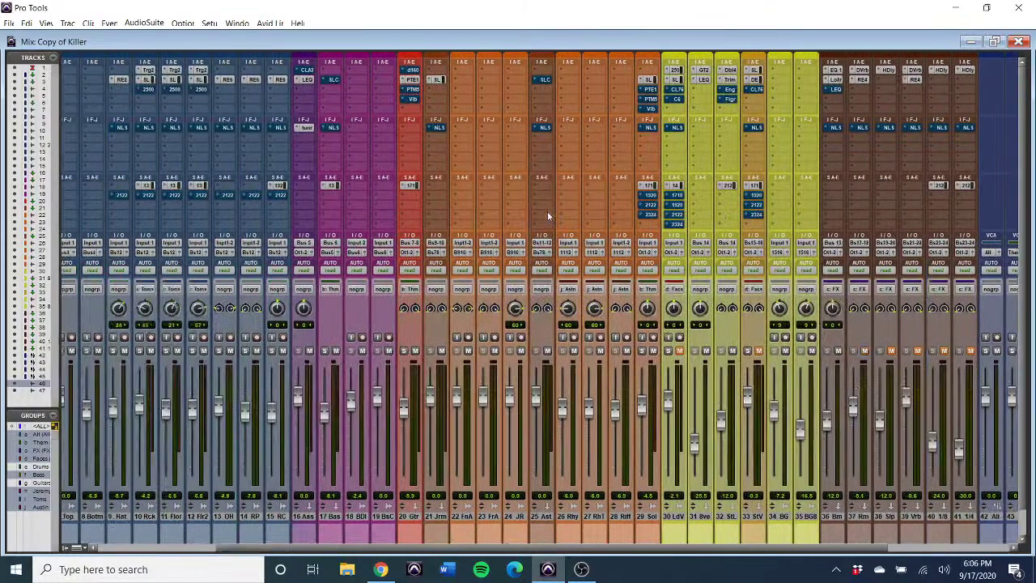
pyautogui.hscroll(2, 547, 211)
pyautogui.hscroll(-3, 547, 211)
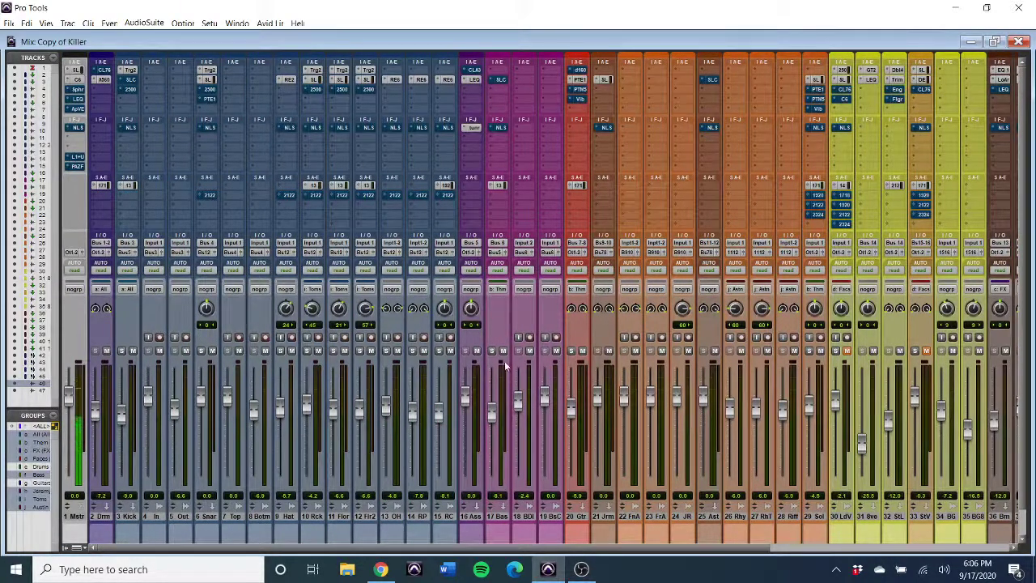
pyautogui.hscroll(3, 660, 344)
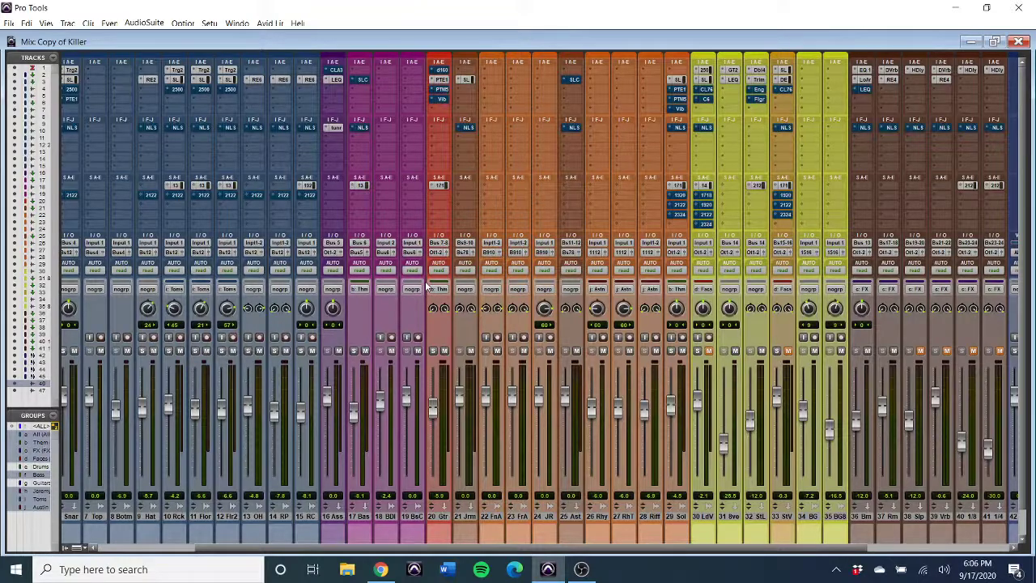
pyautogui.hscroll(-3, 426, 285)
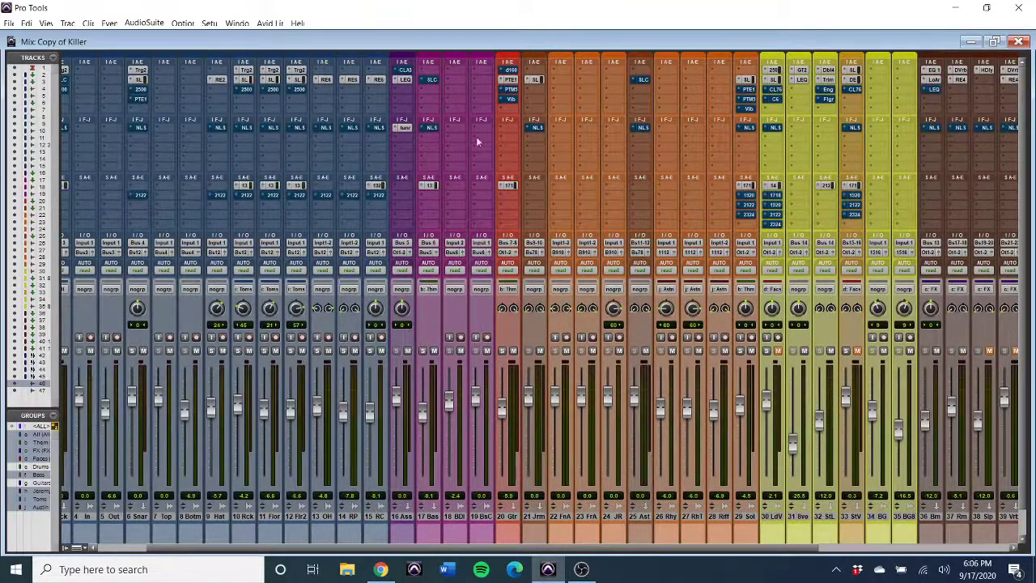
# - Insert the stereo multichannel API-560 equalizer in the fourth insert slot of track 25 and move its window clear to examine the bands
pyautogui.click(642, 102)
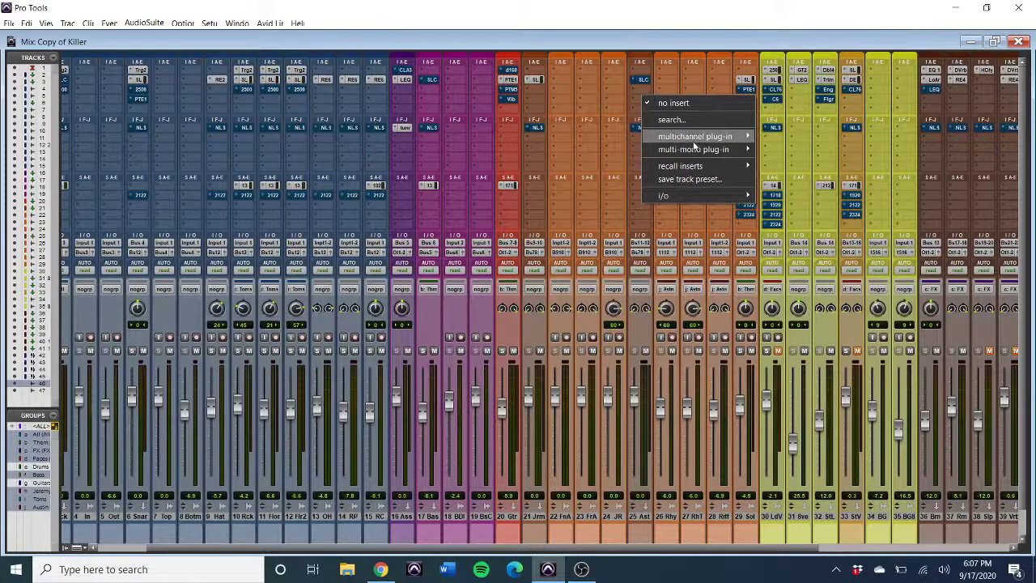
pyautogui.moveTo(694, 138)
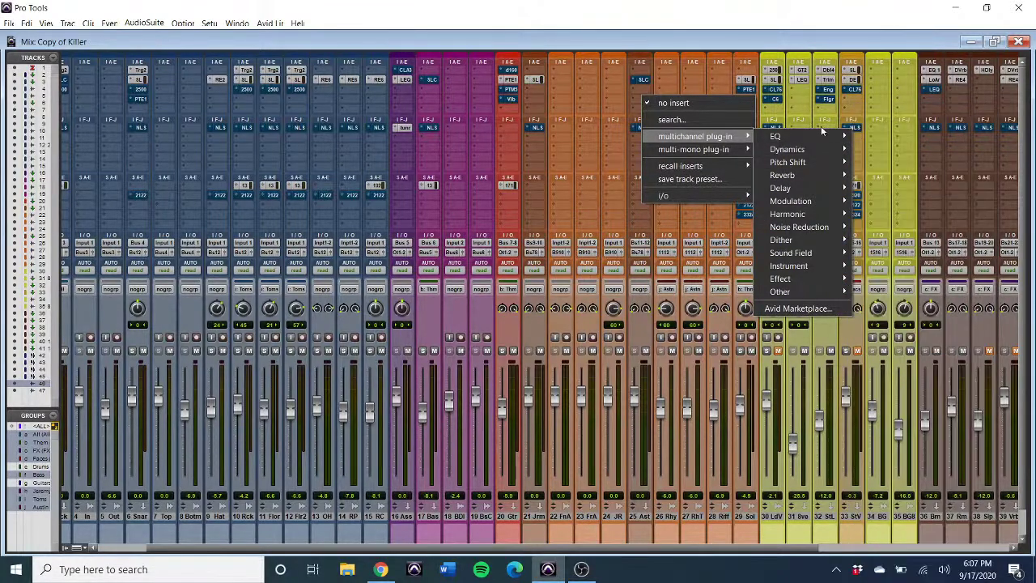
pyautogui.moveTo(827, 136)
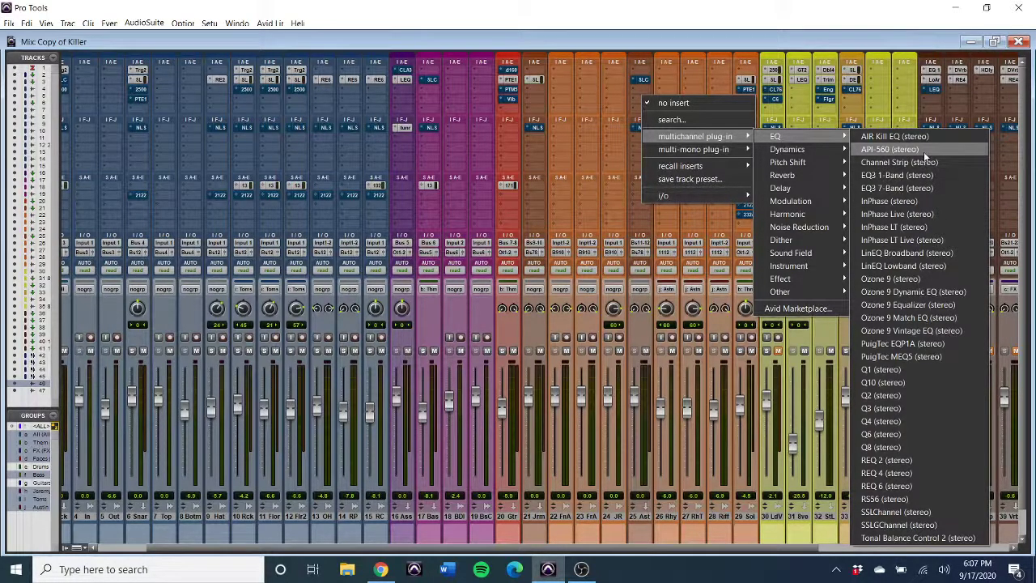
pyautogui.click(924, 151)
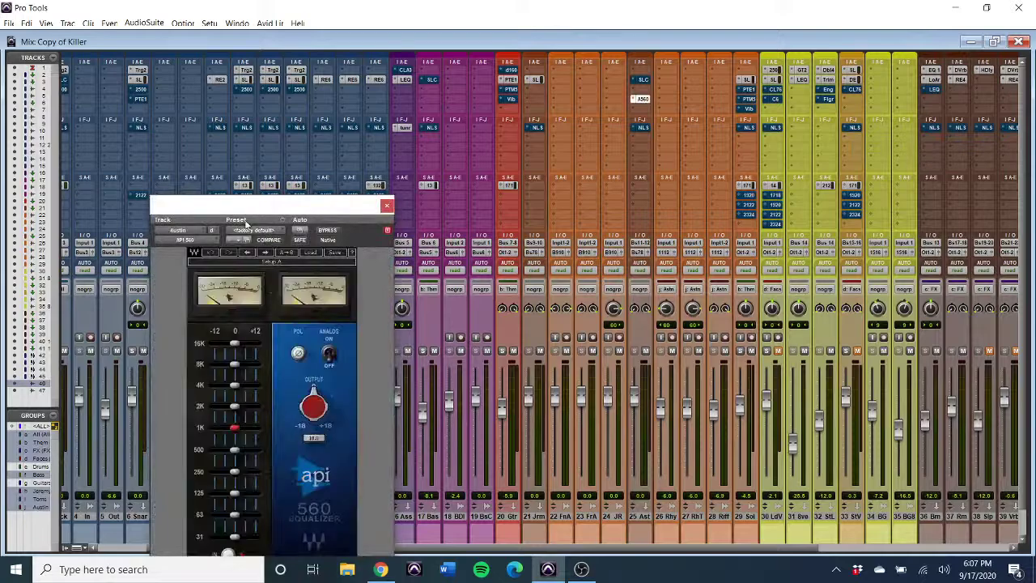
pyautogui.moveTo(261, 208); pyautogui.dragTo(464, 77)
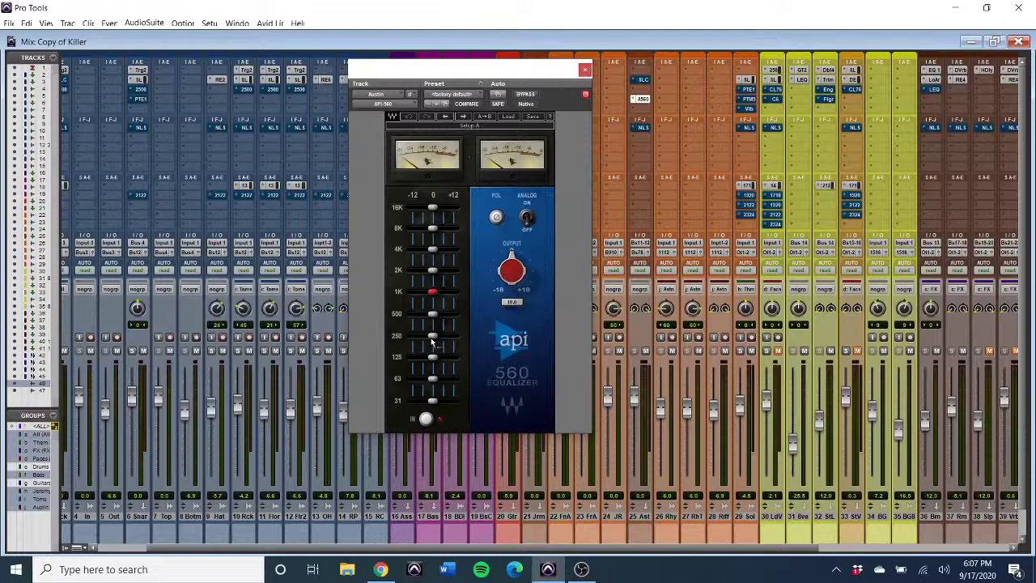
pyautogui.moveTo(433, 340)
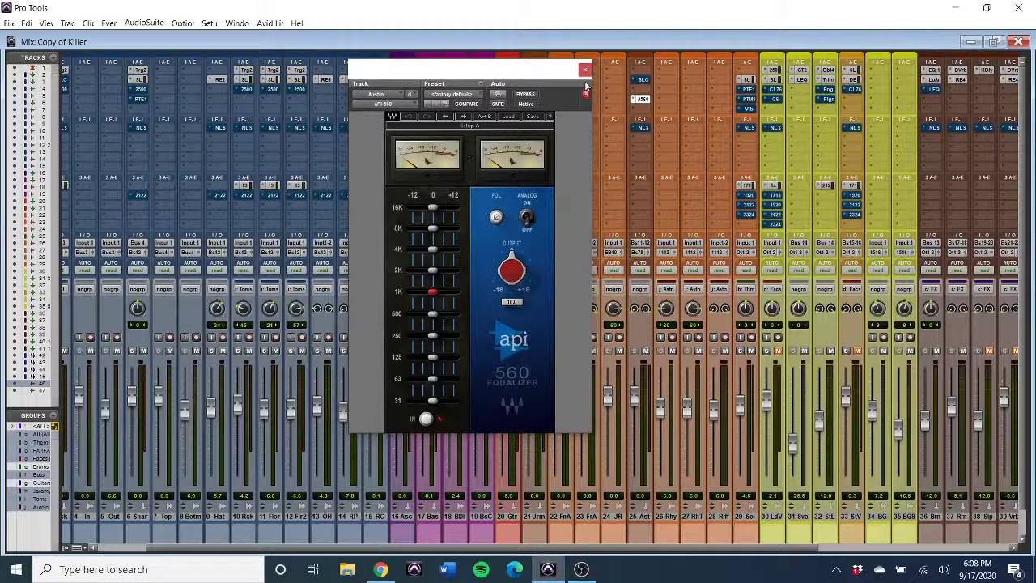
# - Replace the API-560 on track 25 with the stereo EQ3 7-Band equalizer
pyautogui.click(377, 102)
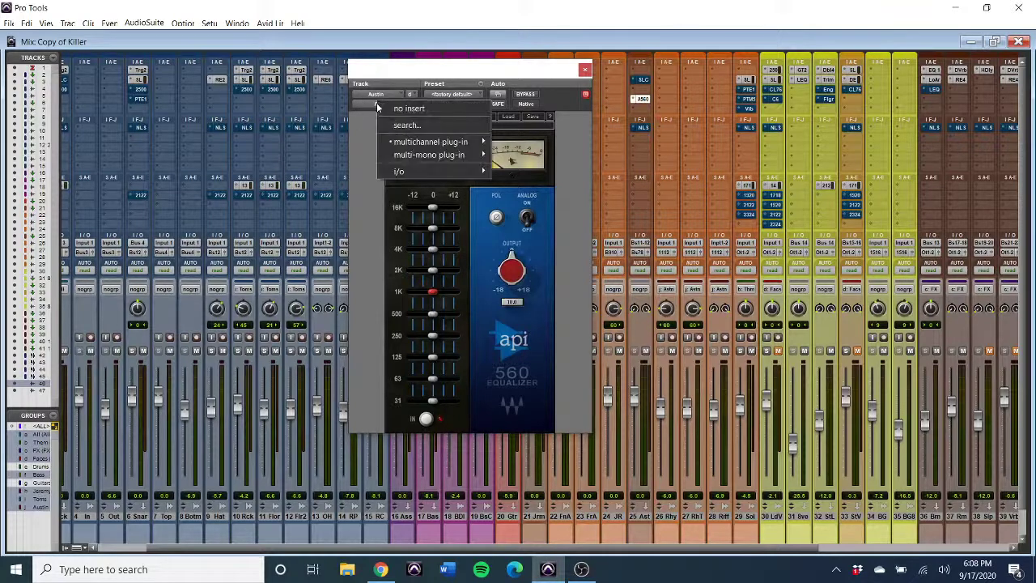
pyautogui.moveTo(441, 141)
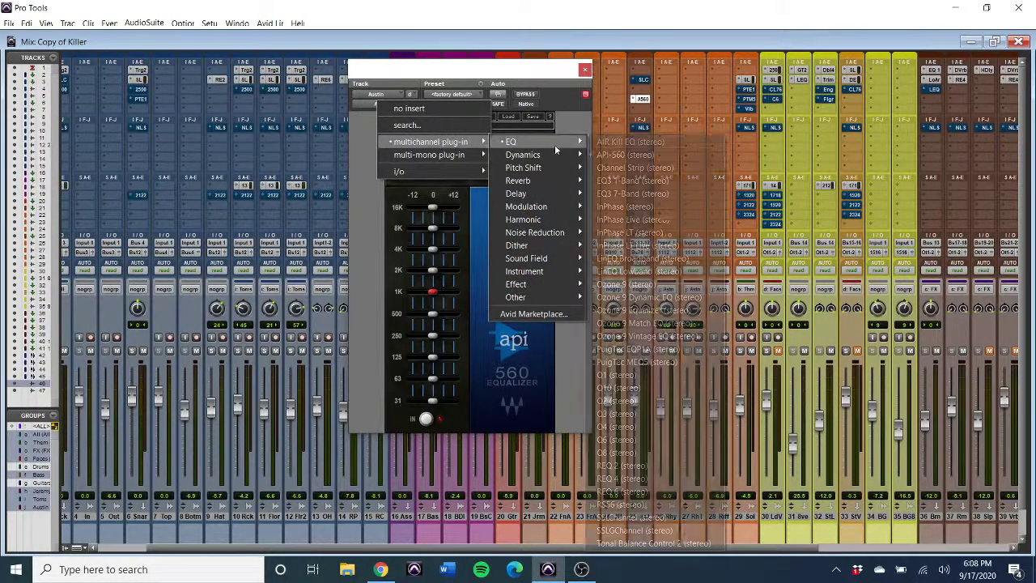
pyautogui.moveTo(554, 144)
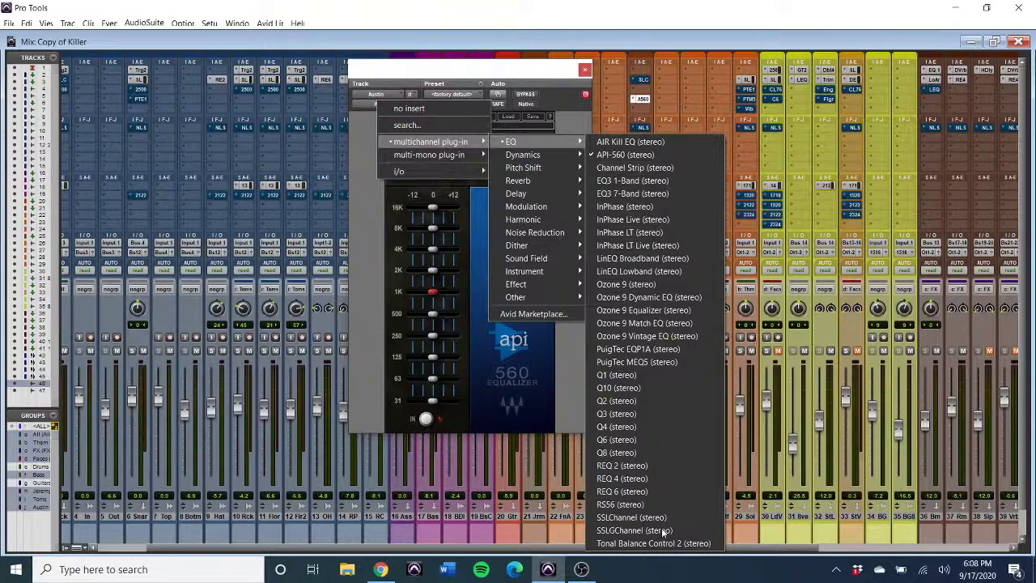
pyautogui.click(645, 196)
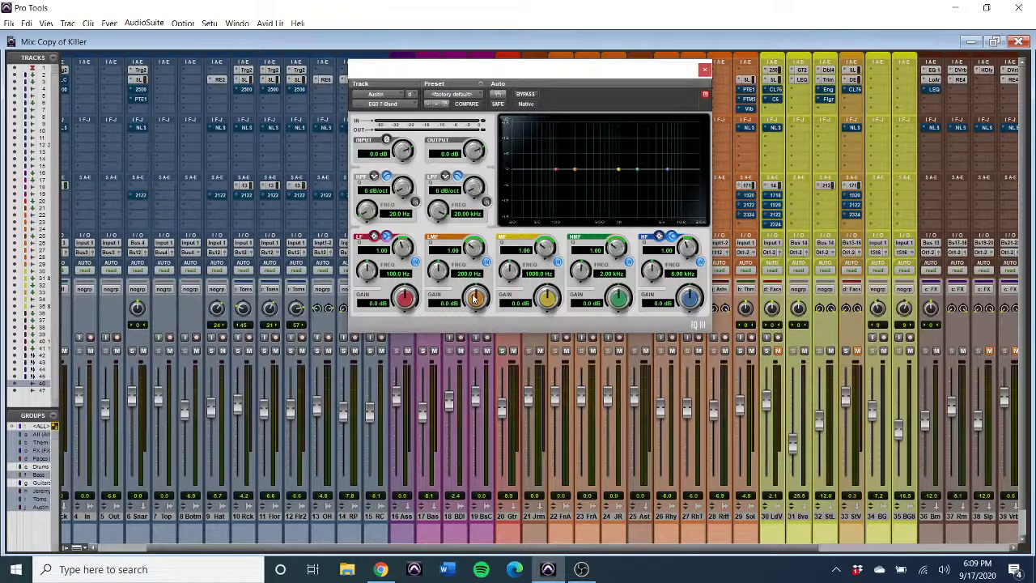
# - Set the LMF band to 198.4 Hz with a Q of 2.51, trying a -7.5 dB cut and a 7.2 dB boost
pyautogui.moveTo(475, 298); pyautogui.dragTo(452, 293)
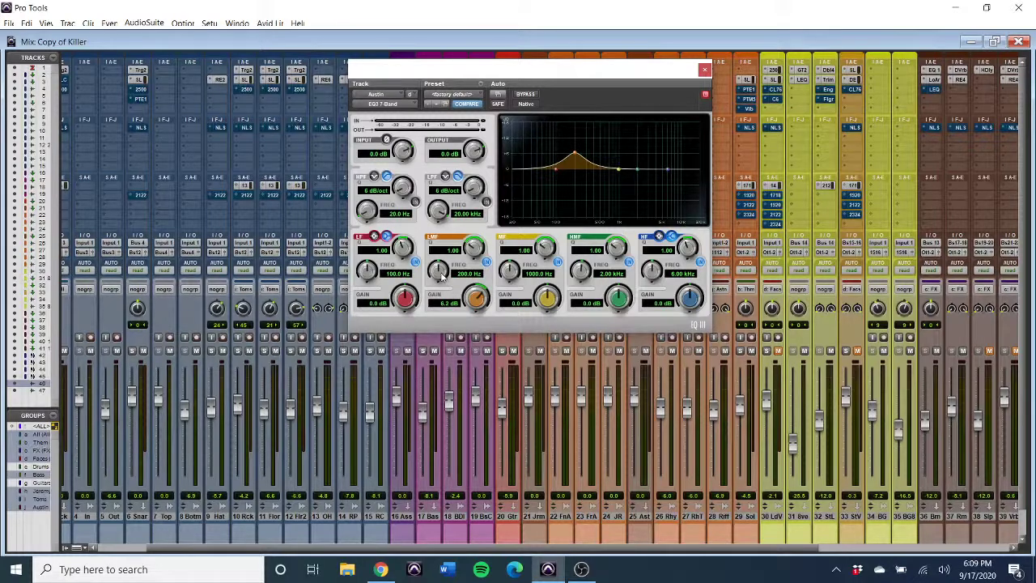
pyautogui.moveTo(441, 277); pyautogui.dragTo(456, 390)
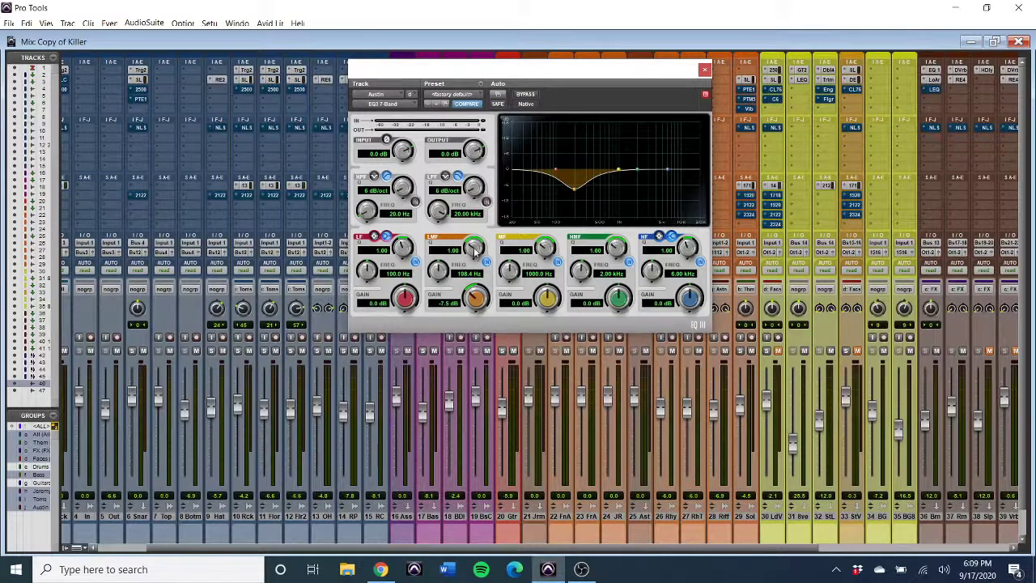
pyautogui.moveTo(475, 252)
pyautogui.mouseDown()
pyautogui.moveTo(474, 346)
pyautogui.moveTo(479, 210)
pyautogui.moveTo(474, 282)
pyautogui.moveTo(483, 235)
pyautogui.mouseUp()
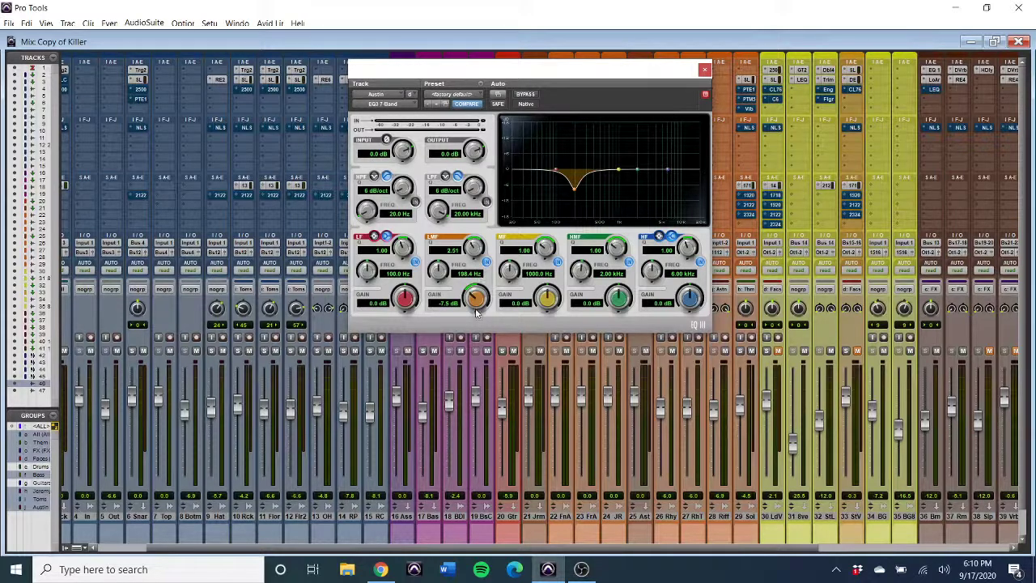
pyautogui.moveTo(476, 301); pyautogui.dragTo(489, 247)
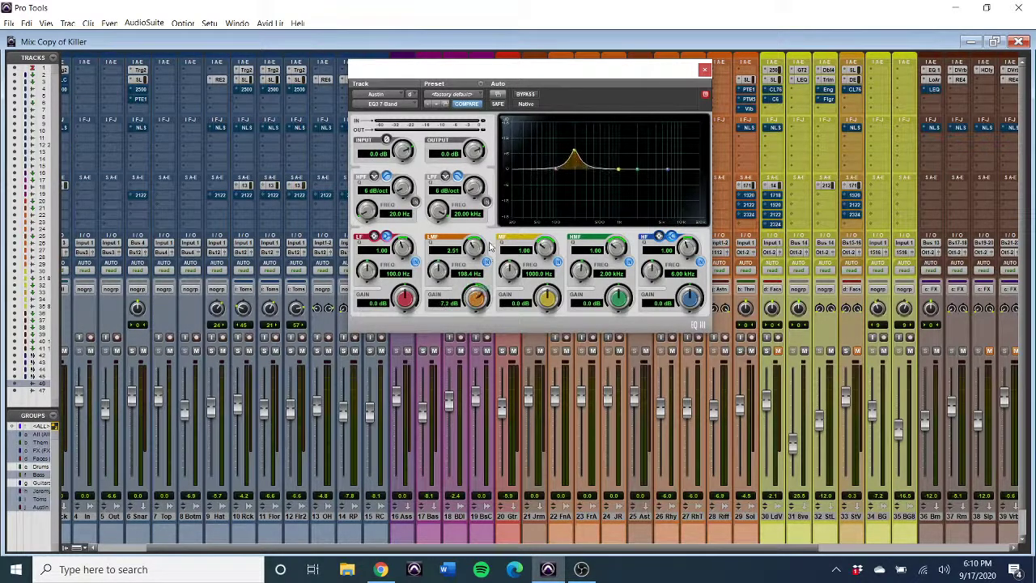
# - Reset the LMF band's gain to 0 dB and close the equalizer window
pyautogui.click(443, 305)
pyautogui.write('0')
pyautogui.press('Return')
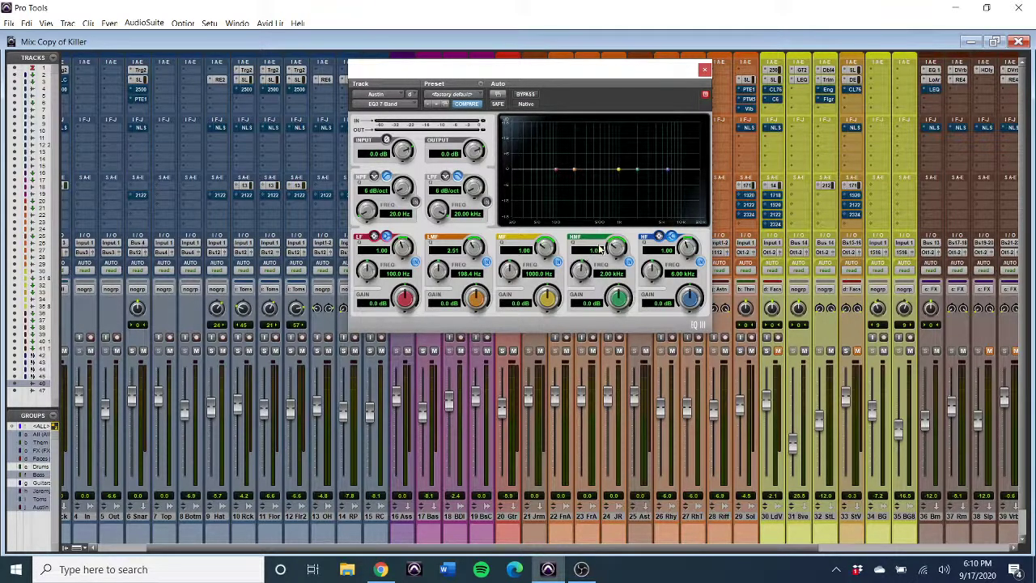
pyautogui.click(705, 71)
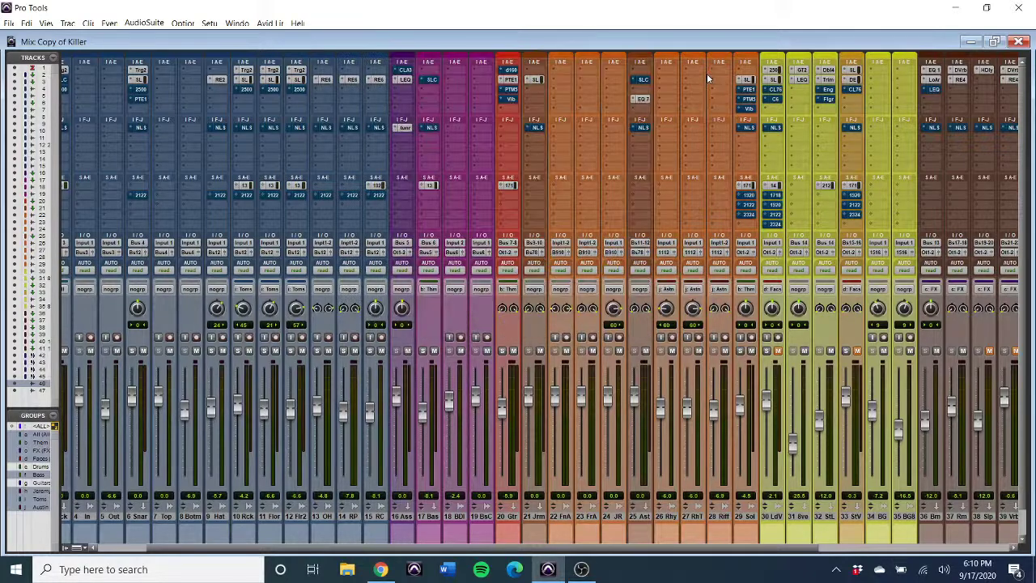
pyautogui.click(642, 99)
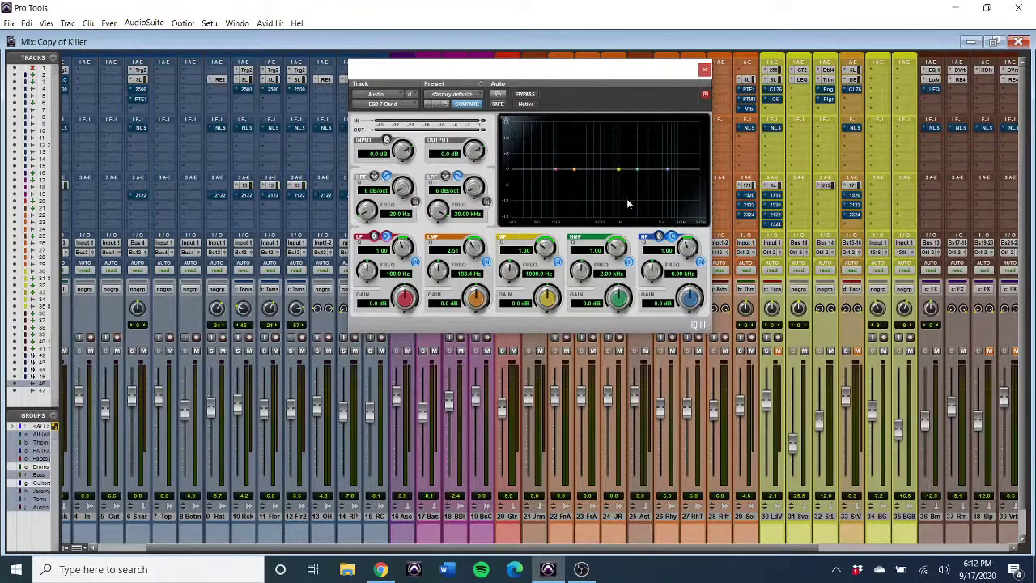
pyautogui.click(704, 71)
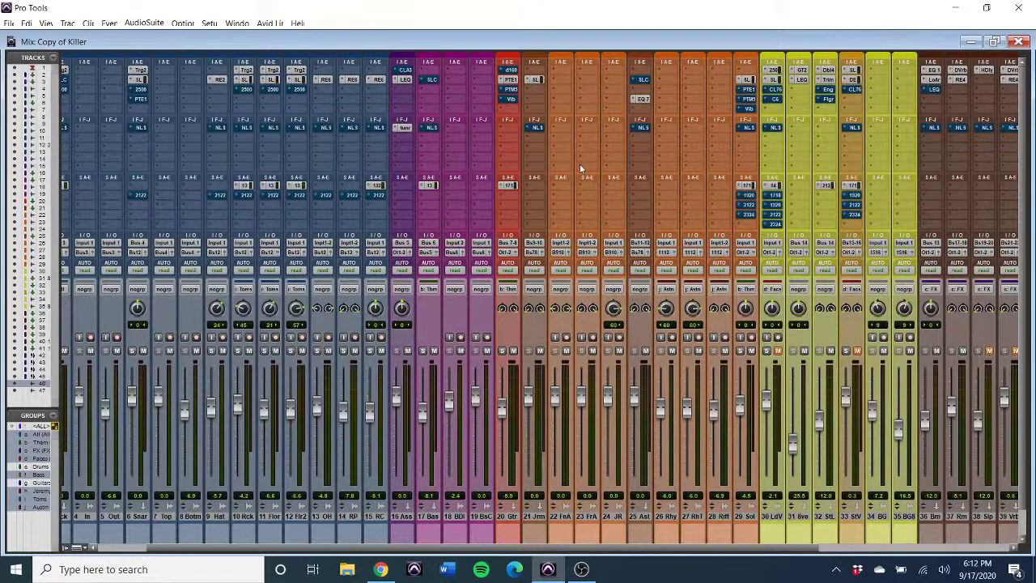
# - Solo the Bass track (track 17) in the Mix window
pyautogui.click(422, 351)
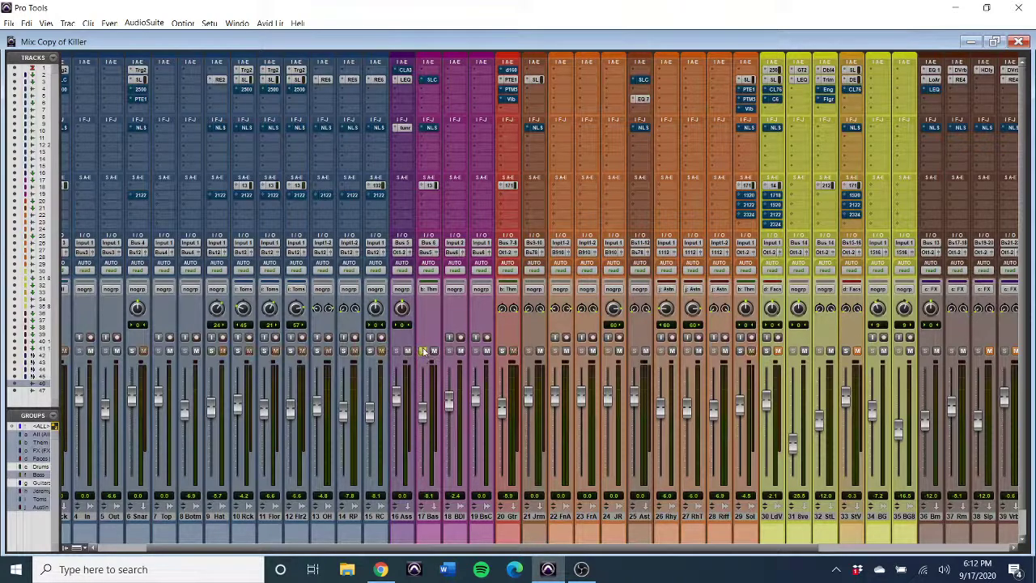
pyautogui.click(423, 351)
pyautogui.hscroll(5, 450, 348)
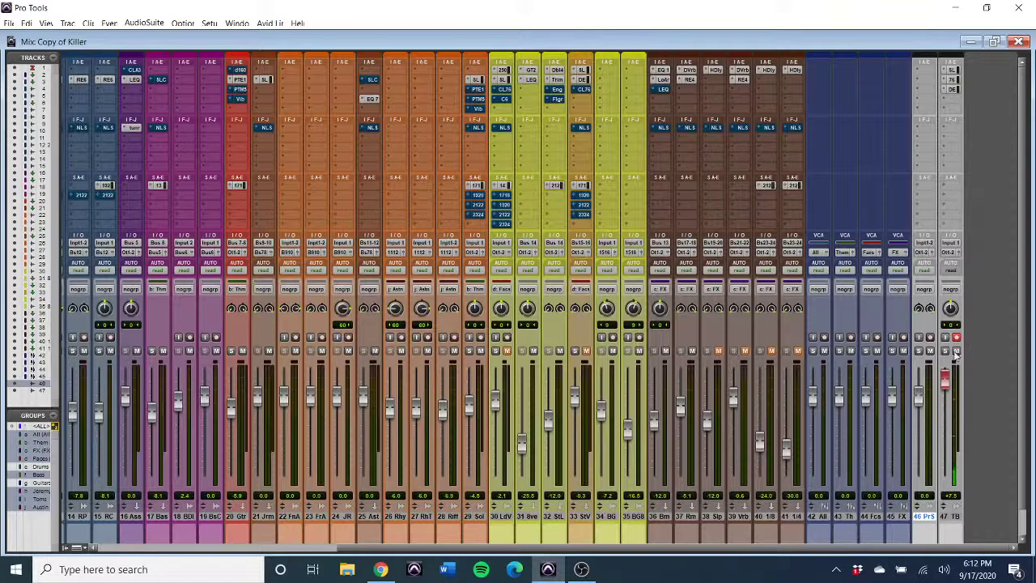
pyautogui.hscroll(-7, 951, 356)
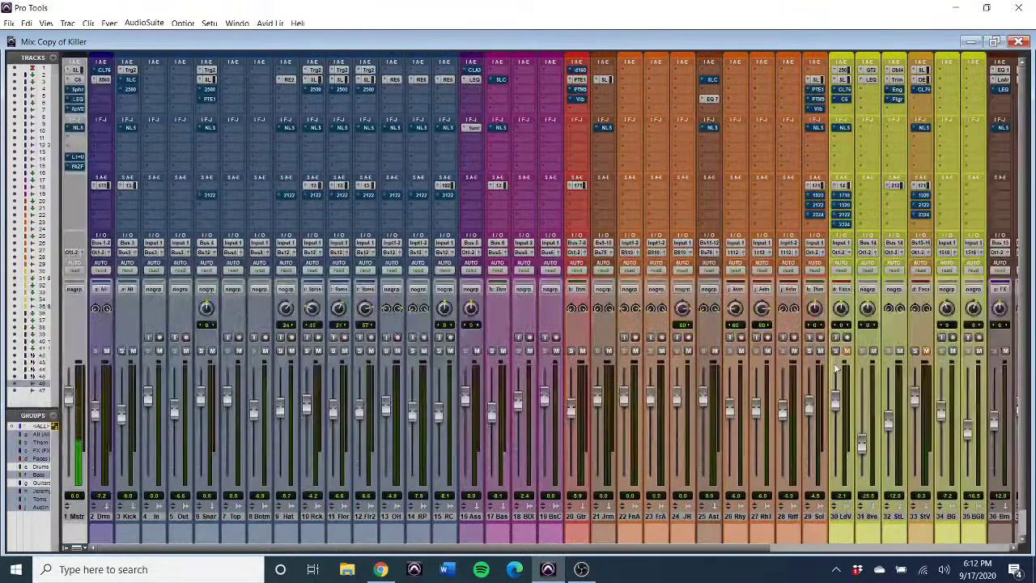
pyautogui.click(491, 351)
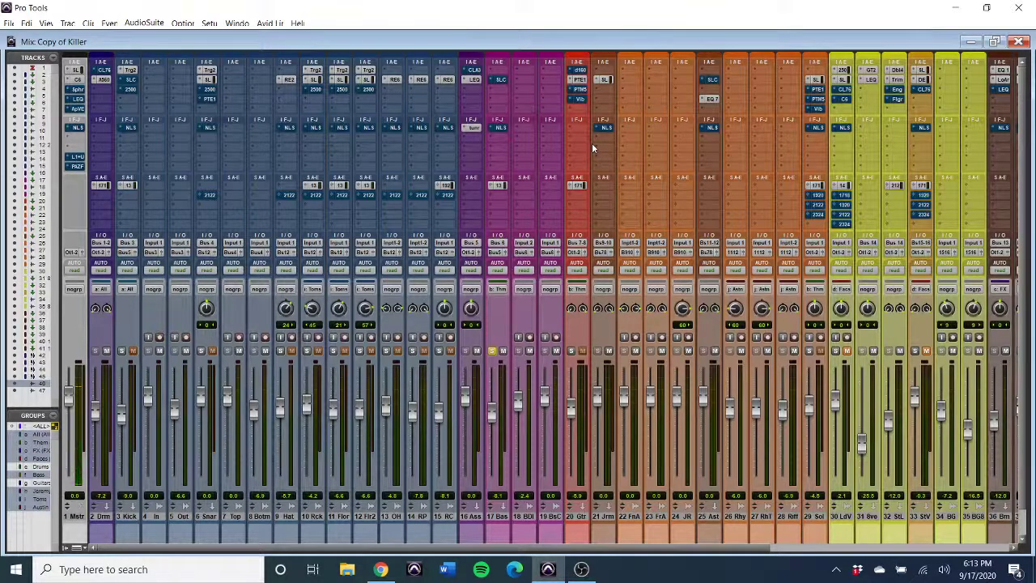
# - Play back the first BassDI and BassCab clips in the Edit window to hear the soloed bass
pyautogui.hotkey('ctrl', '=')
pyautogui.press('space')
pyautogui.scroll(-5, 346, 339)
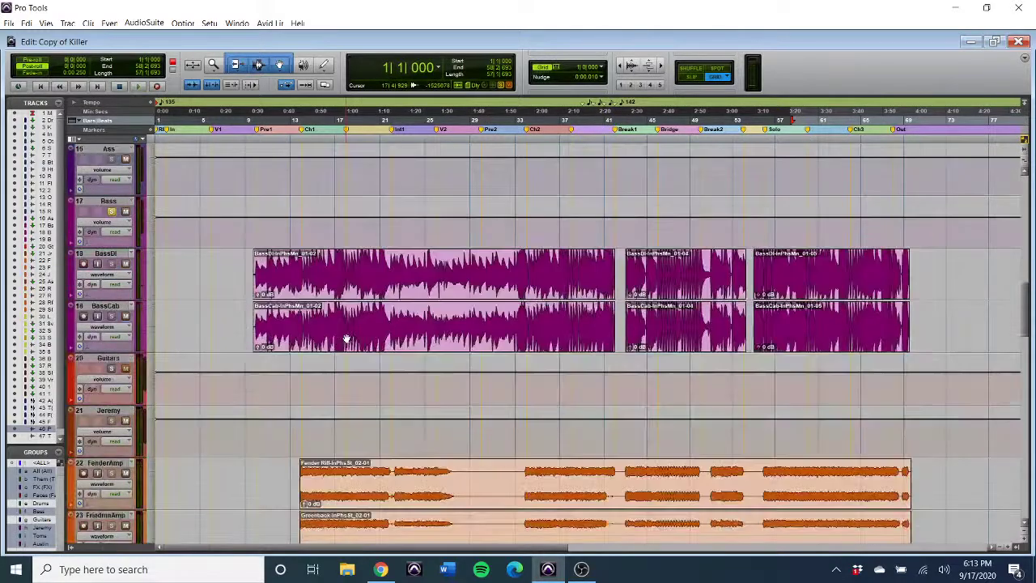
pyautogui.click(378, 297)
pyautogui.press('space')
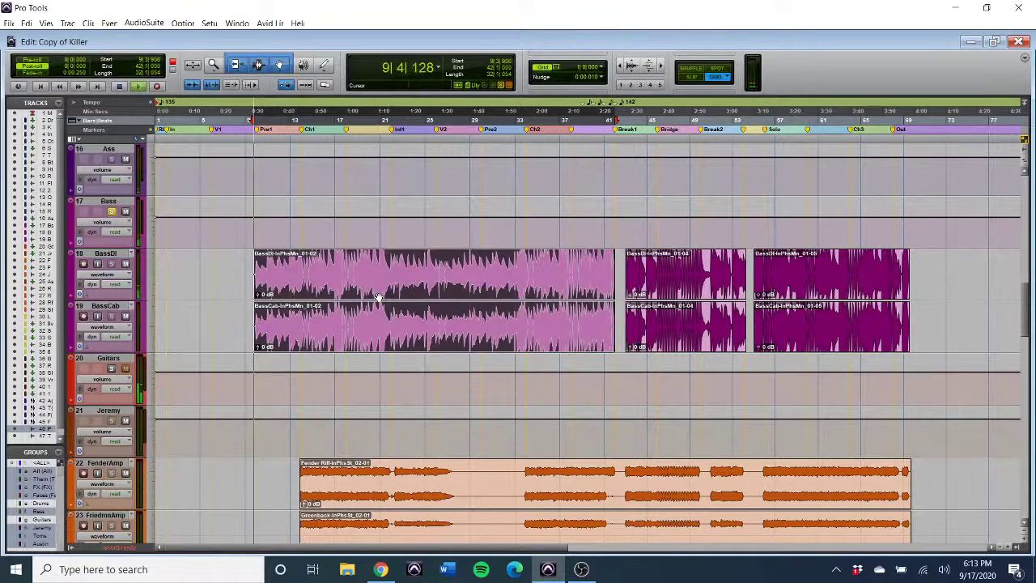
# - Raise the Bass track's fader to +6.2 dB in the Mix window and turn off input monitoring on the TB track (47)
pyautogui.hotkey('ctrl', '=')
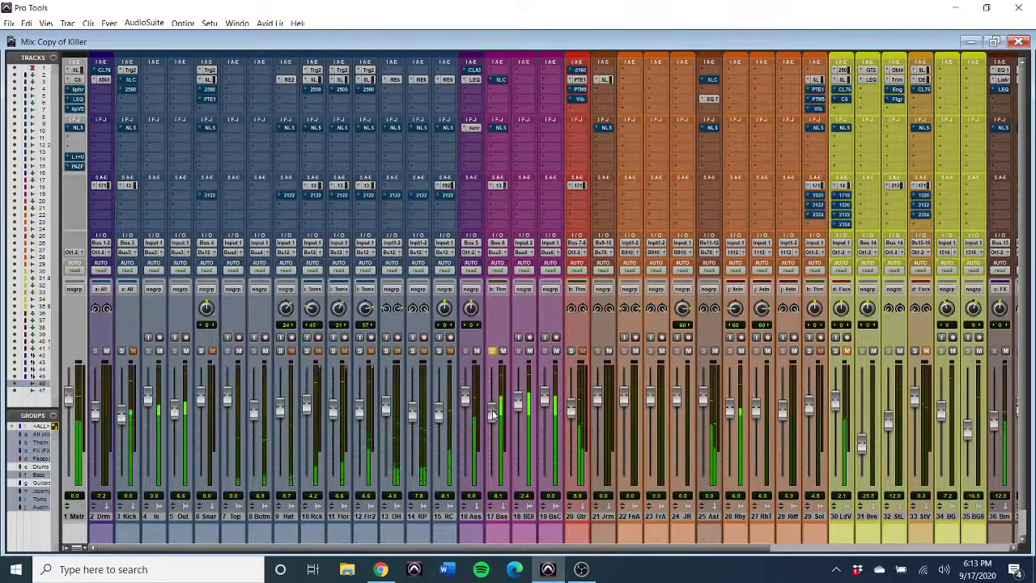
pyautogui.moveTo(492, 410); pyautogui.dragTo(497, 385)
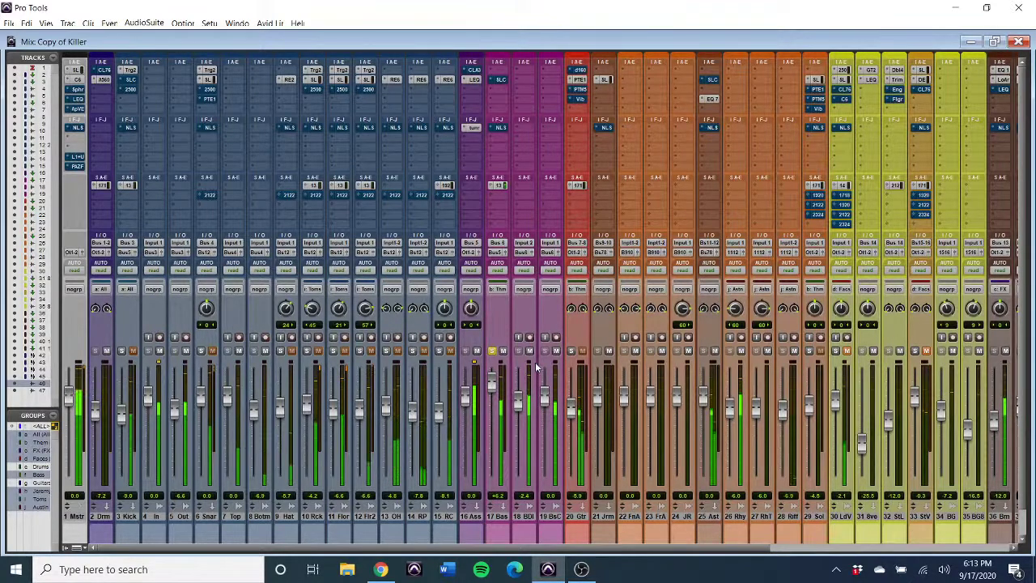
pyautogui.hscroll(8, 953, 304)
pyautogui.click(945, 337)
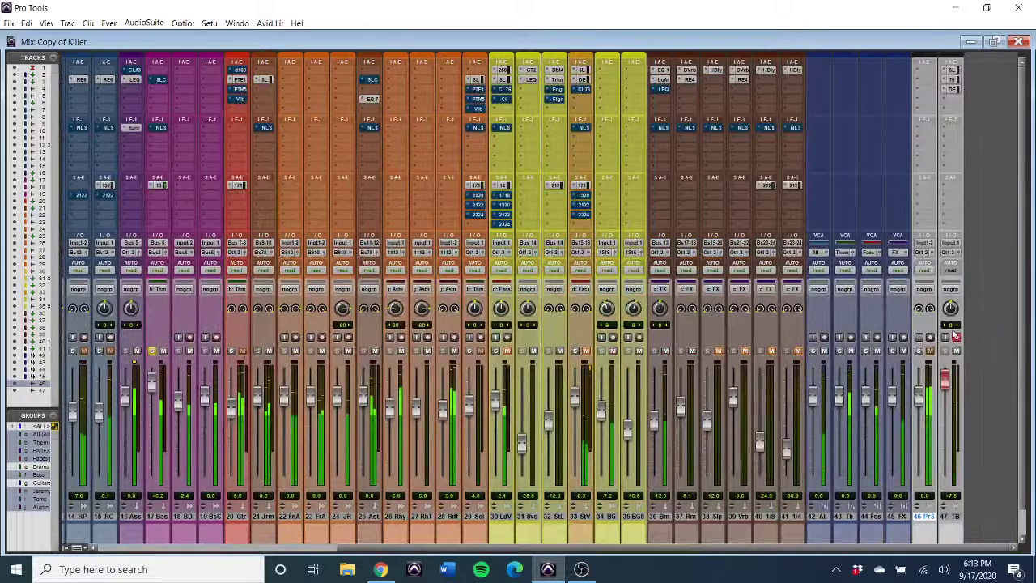
# - Try the Bass fader at +12.0 and +7.5 dB, settle on +1.6 dB, and set the BassDI fader to -1.7 dB
pyautogui.hscroll(-4, 468, 301)
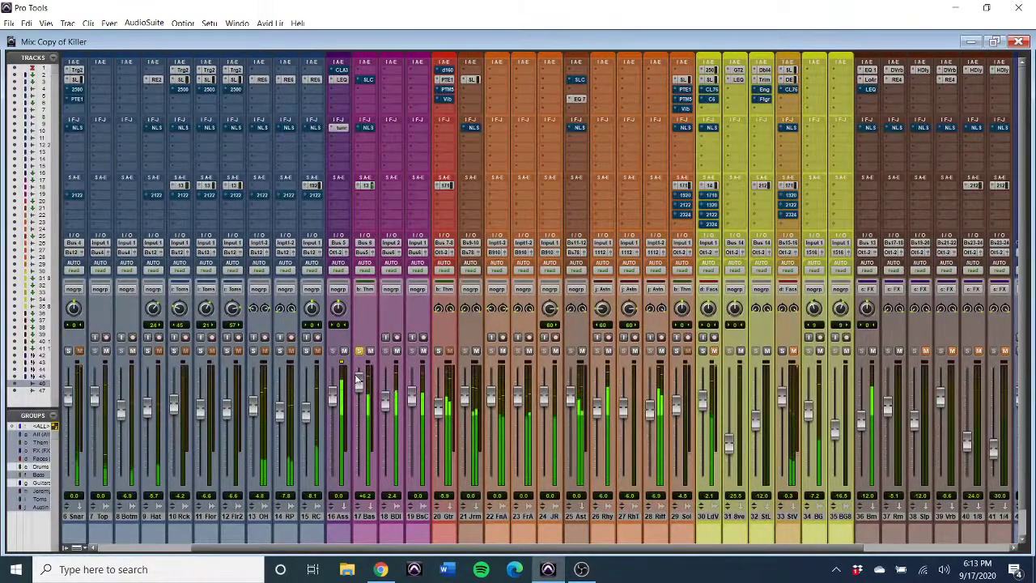
pyautogui.moveTo(357, 378); pyautogui.dragTo(360, 369)
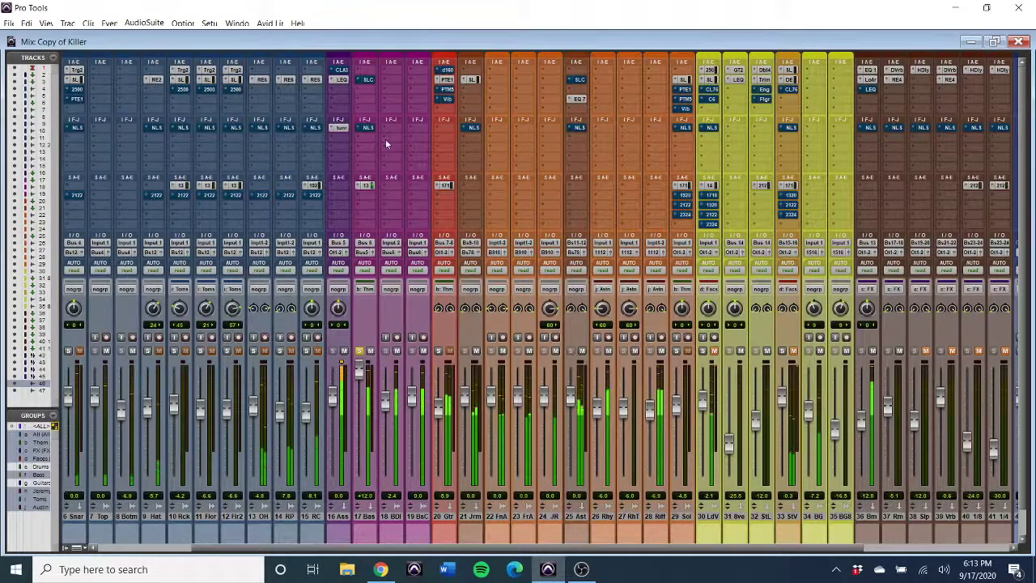
pyautogui.moveTo(359, 370); pyautogui.dragTo(358, 382)
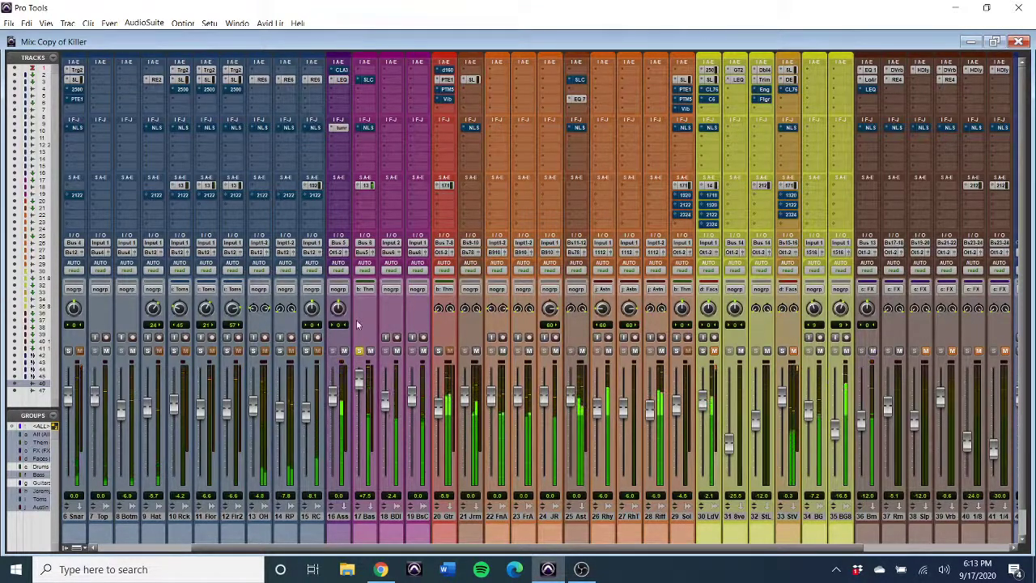
pyautogui.moveTo(357, 373); pyautogui.dragTo(357, 401)
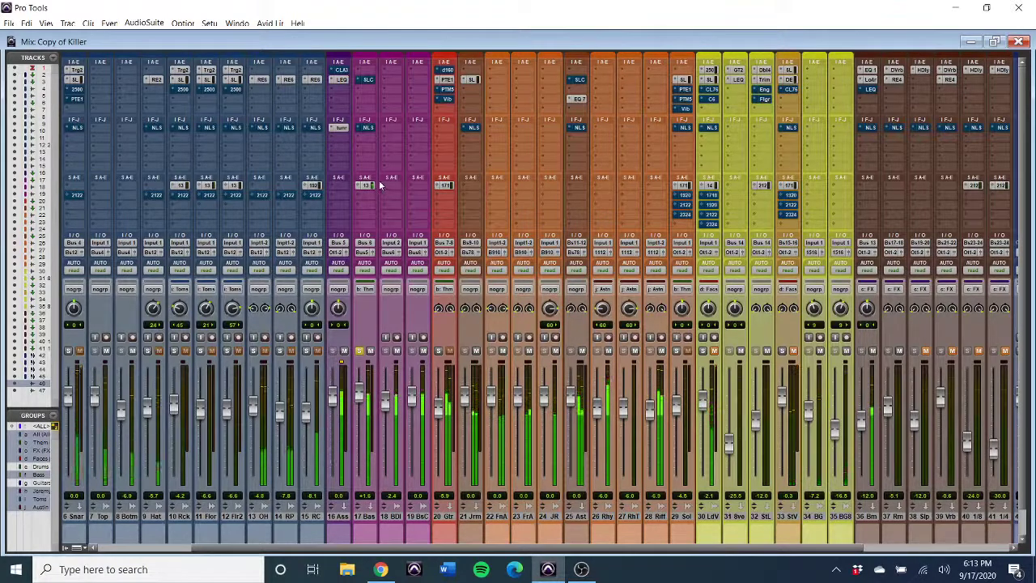
pyautogui.moveTo(385, 398); pyautogui.dragTo(386, 404)
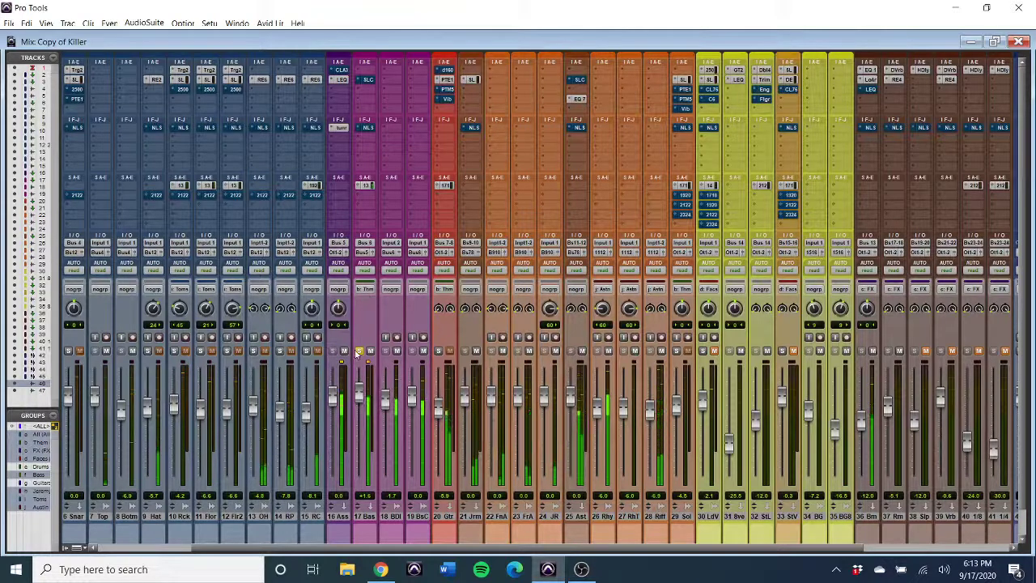
# - Insert the PAZ-Frequency (mono) analyzer below NLS on the Bass track, examine the bass spectrum, and close the plug-in window
pyautogui.click(370, 140)
pyautogui.moveTo(401, 175)
pyautogui.moveTo(506, 191)
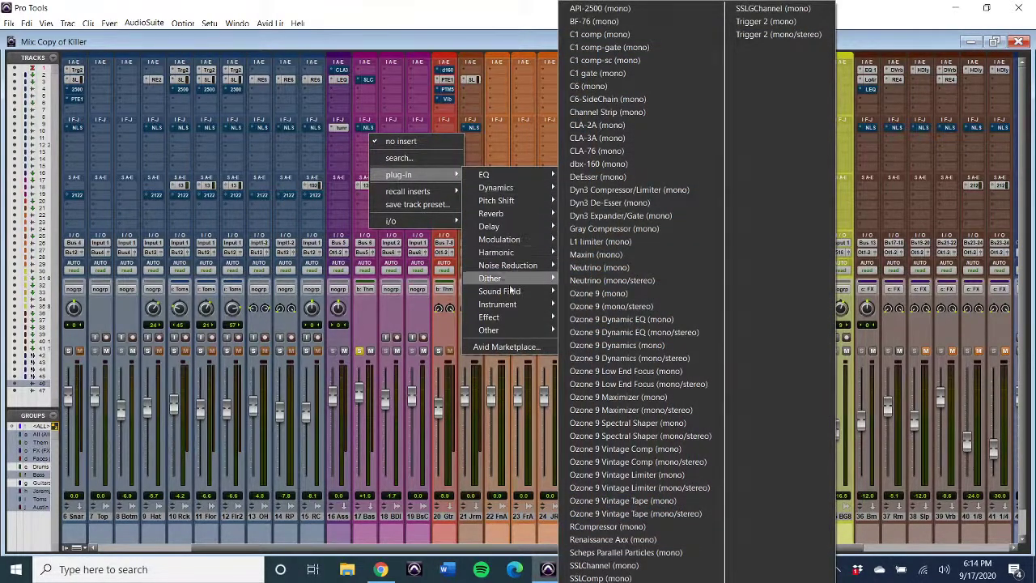
pyautogui.moveTo(534, 303)
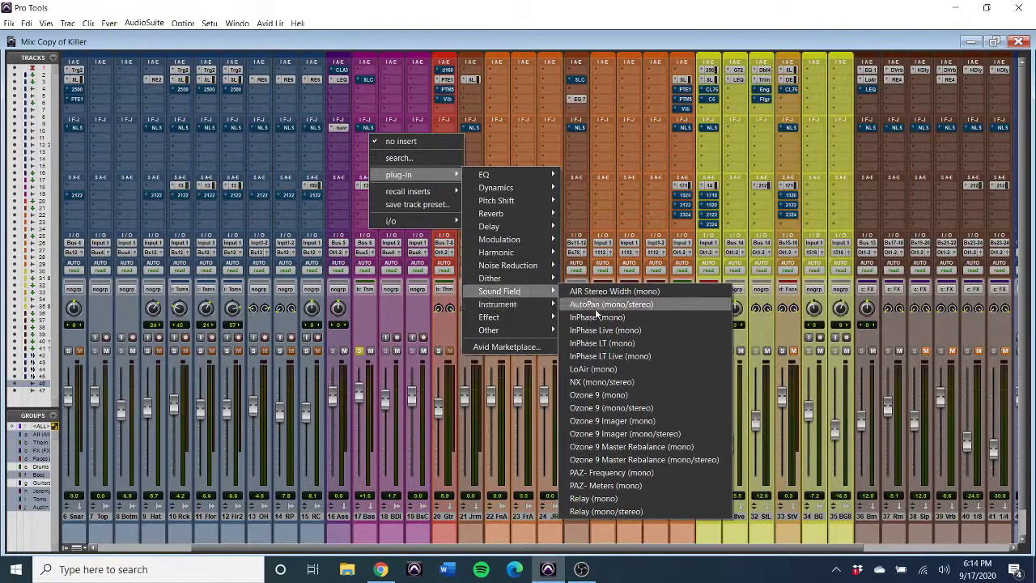
pyautogui.click(610, 472)
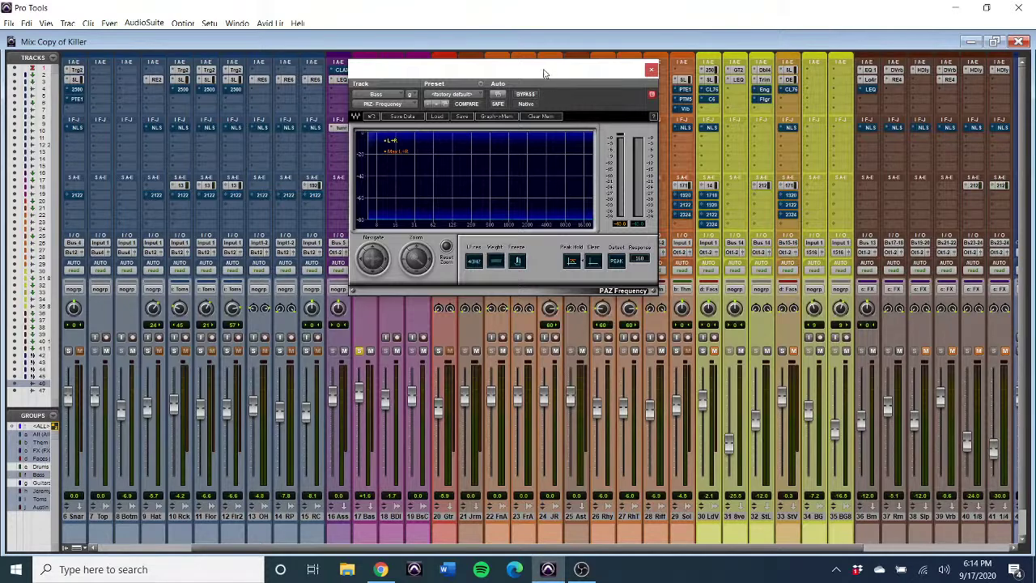
pyautogui.moveTo(543, 74); pyautogui.dragTo(665, 89)
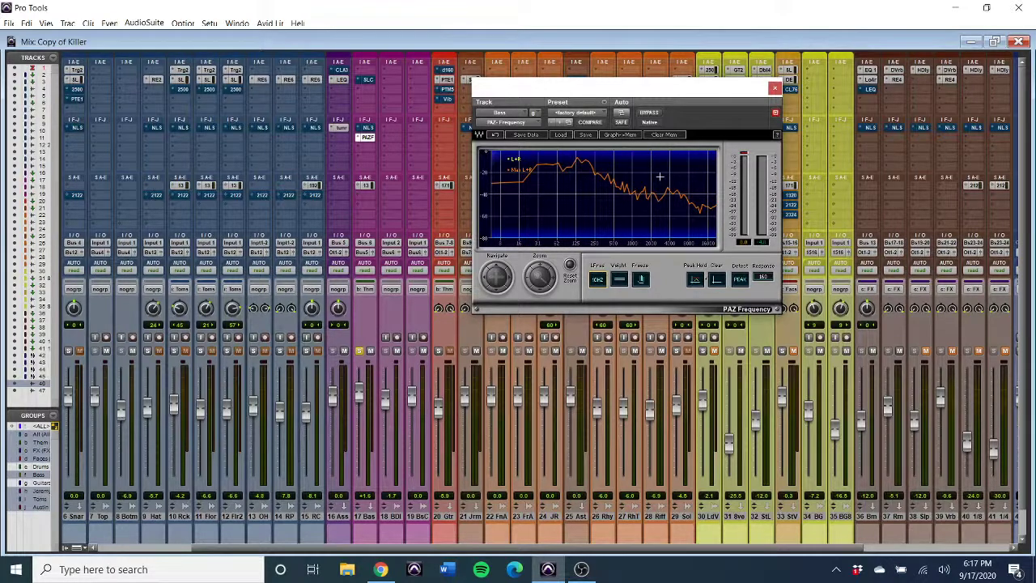
pyautogui.click(775, 87)
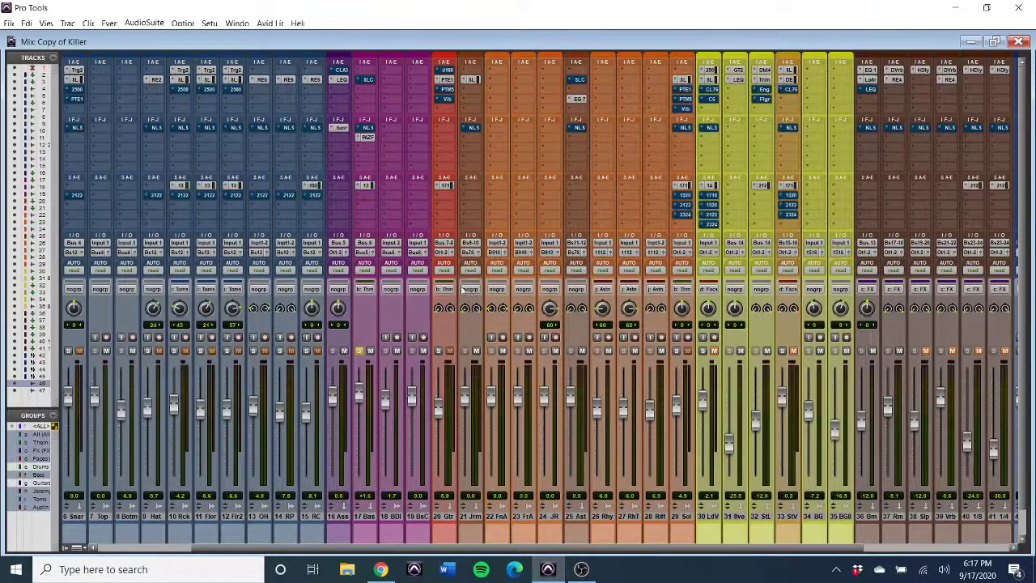
# - Open the InTune plug-in on track 16, set its tone to Sine, and start the G note's test tone
pyautogui.click(339, 128)
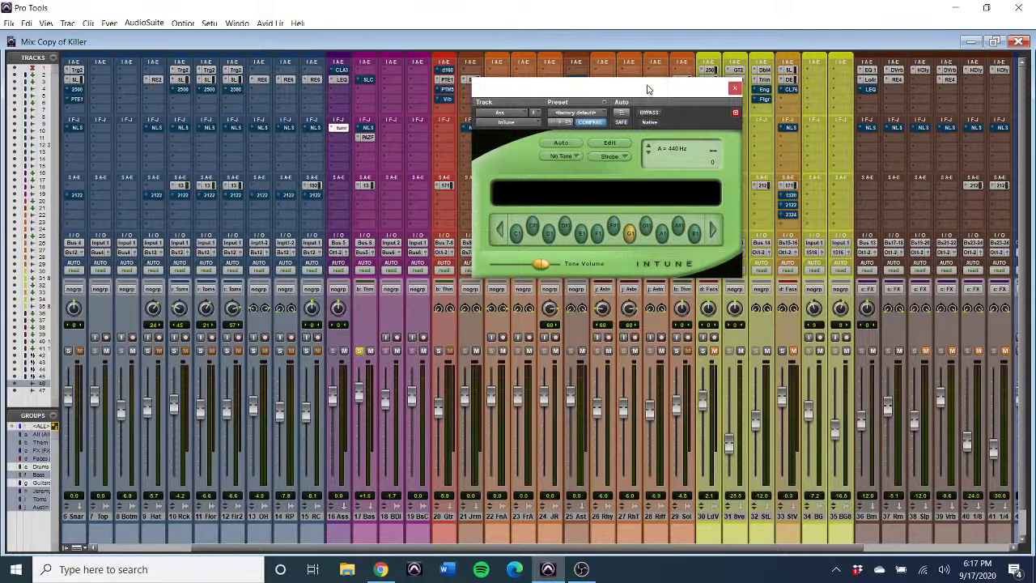
pyautogui.moveTo(649, 85); pyautogui.dragTo(615, 106)
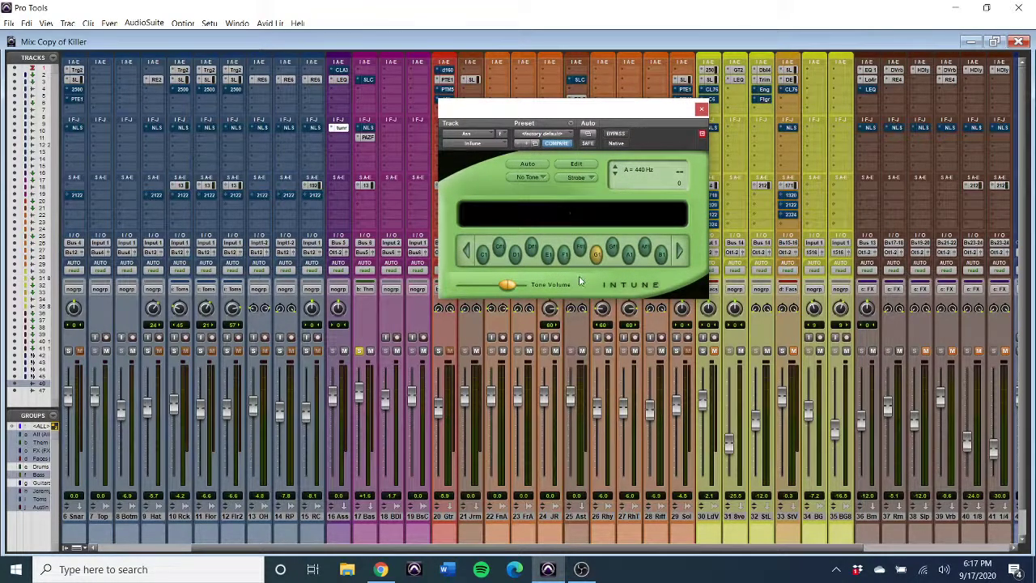
pyautogui.click(542, 176)
pyautogui.click(534, 204)
pyautogui.click(598, 255)
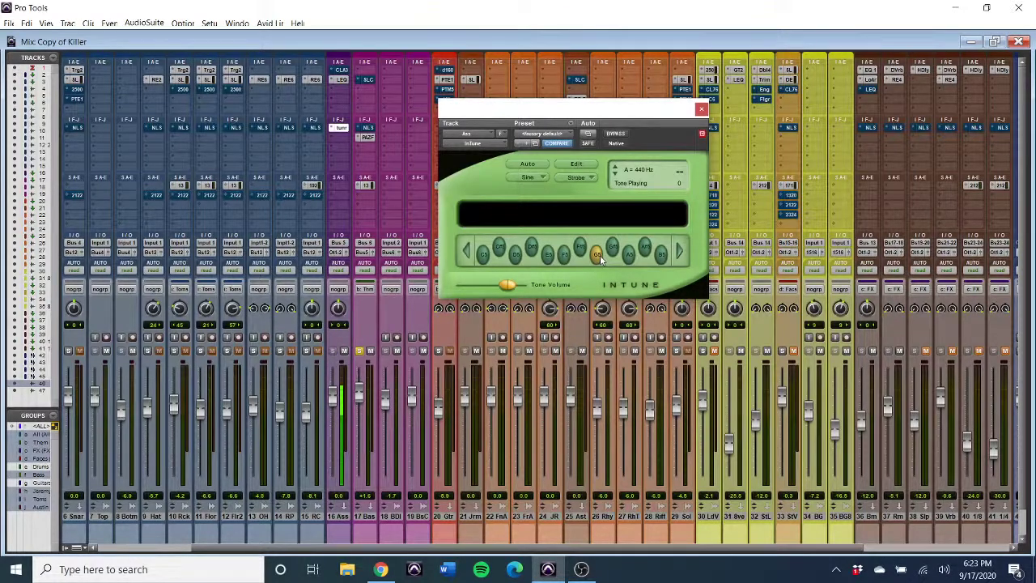
# - Stop and restart InTune's sine tone on the G note several times to listen to it, ending with it off
pyautogui.click(599, 255)
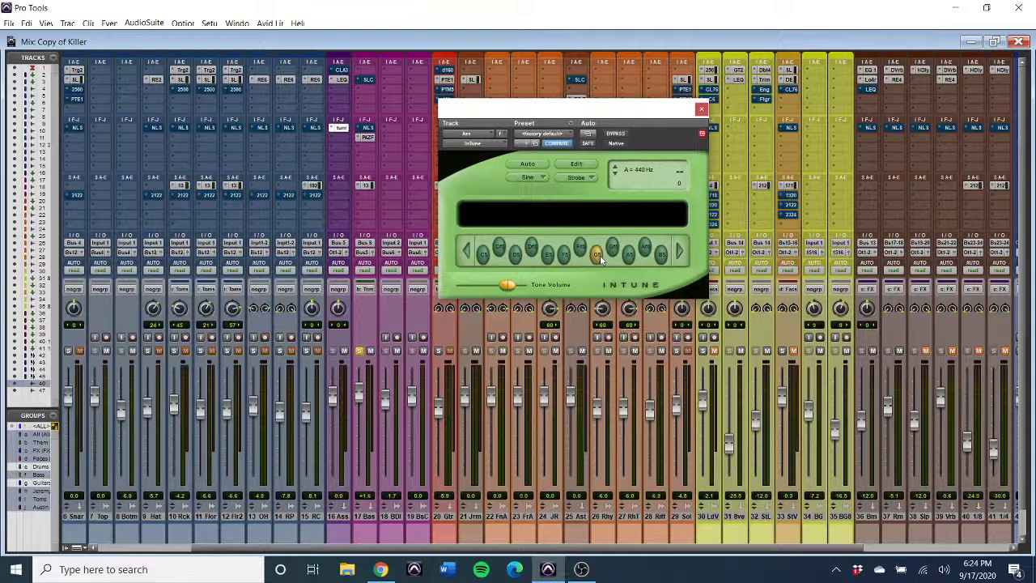
pyautogui.click(598, 254)
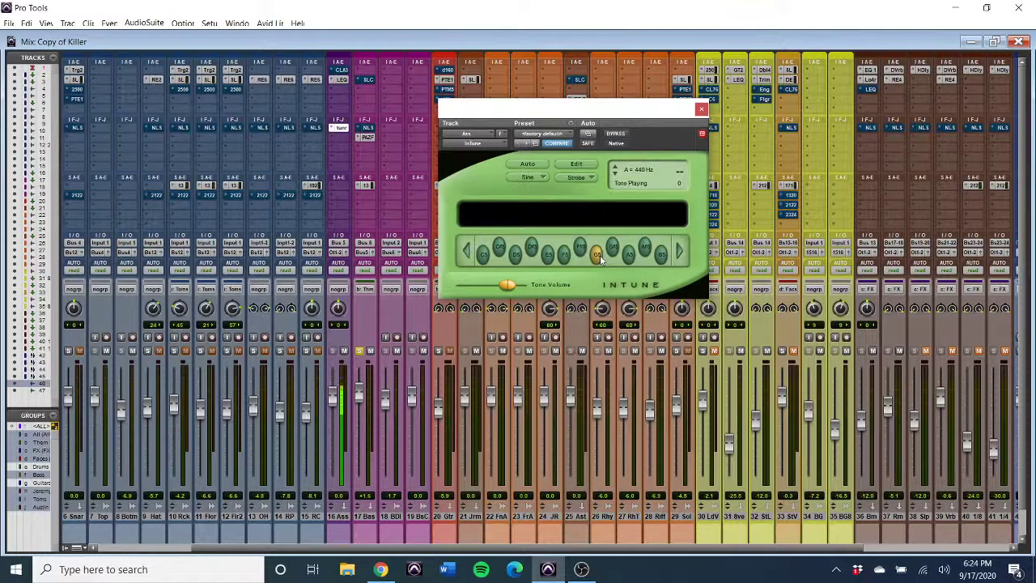
pyautogui.click(599, 255)
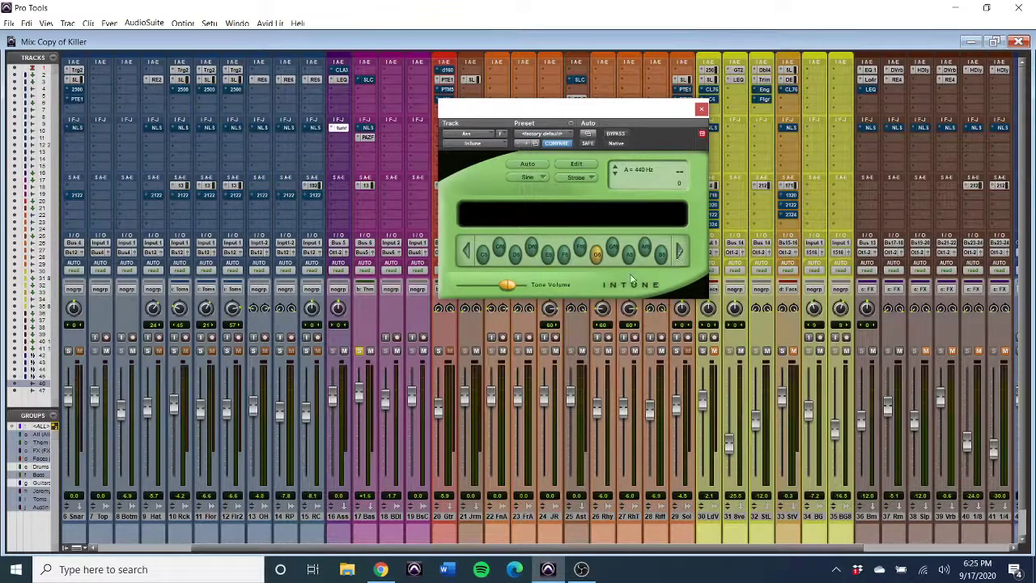
pyautogui.click(595, 256)
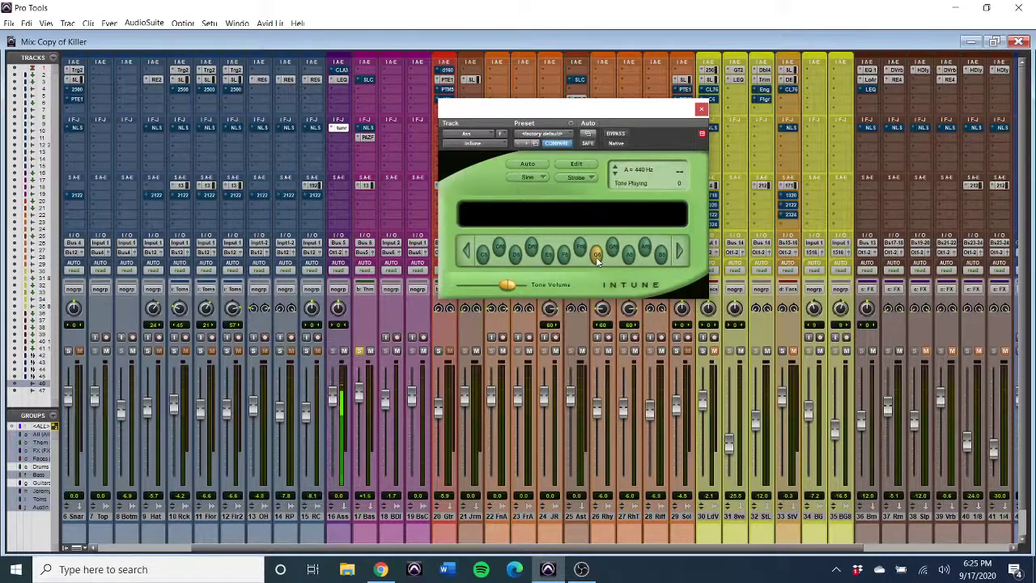
pyautogui.click(596, 257)
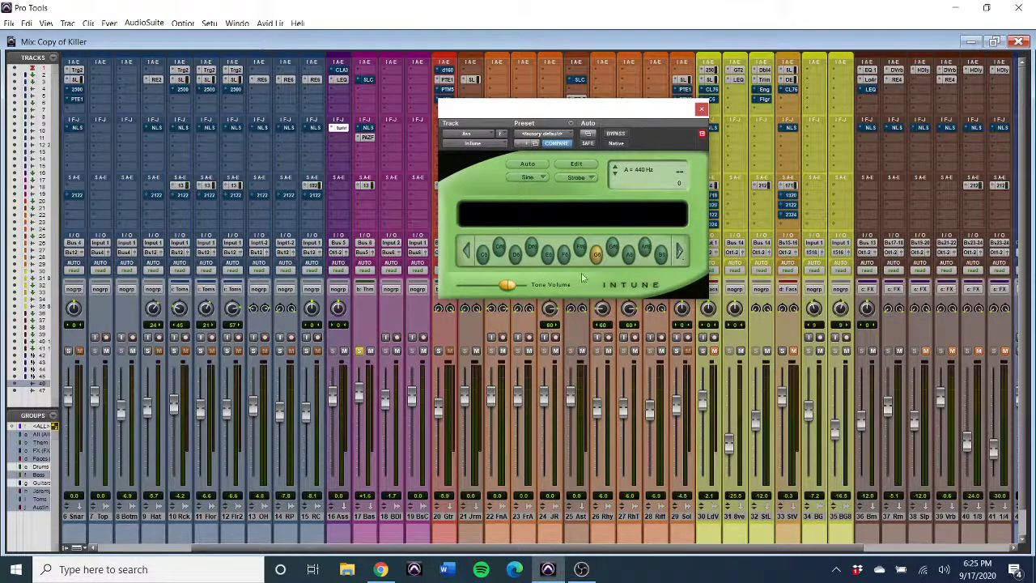
pyautogui.click(599, 255)
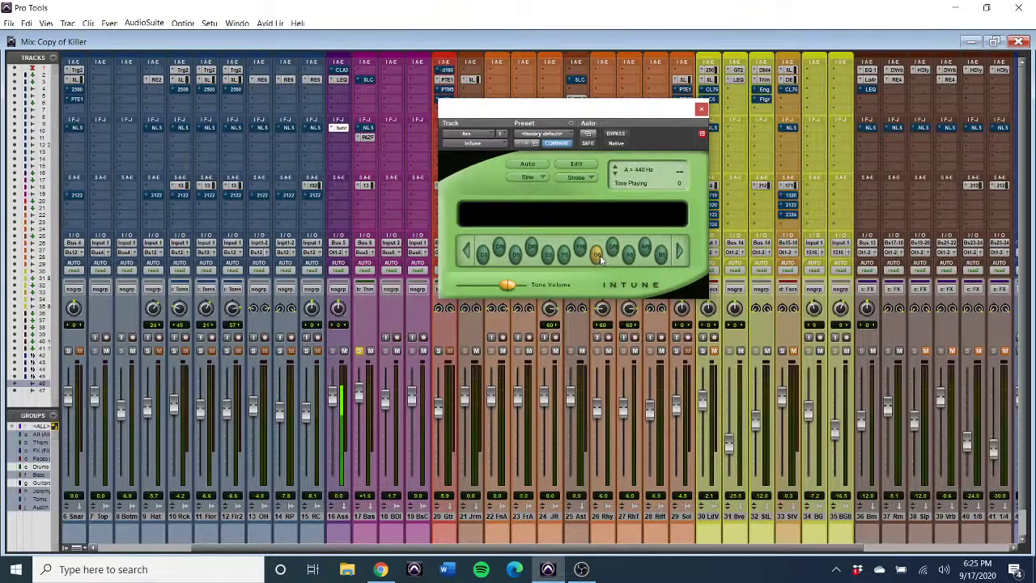
pyautogui.click(599, 255)
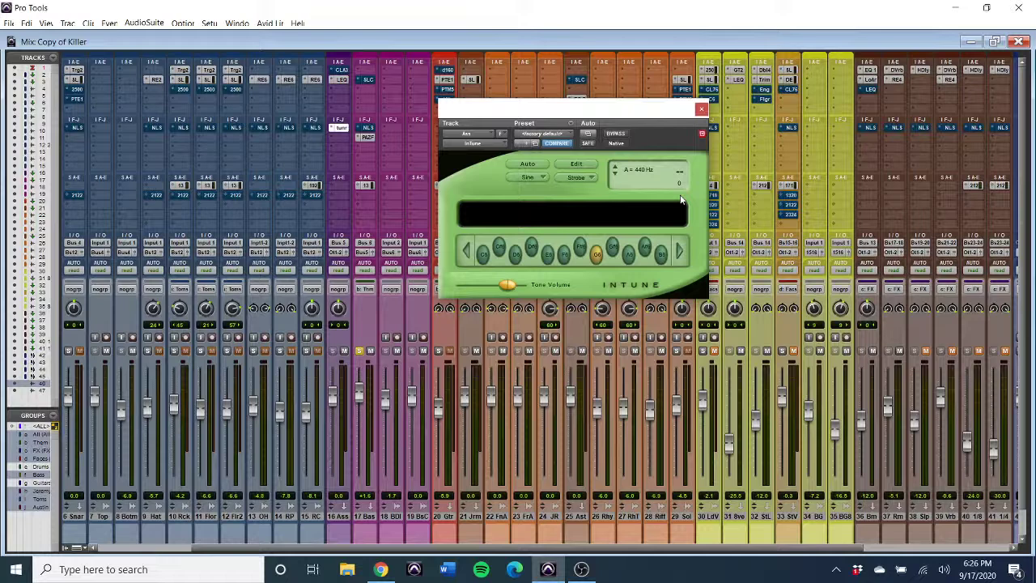
# - Shift InTune's note range up an octave and play the higher G sine tone twice, stopping it each time
pyautogui.click(680, 254)
pyautogui.click(594, 255)
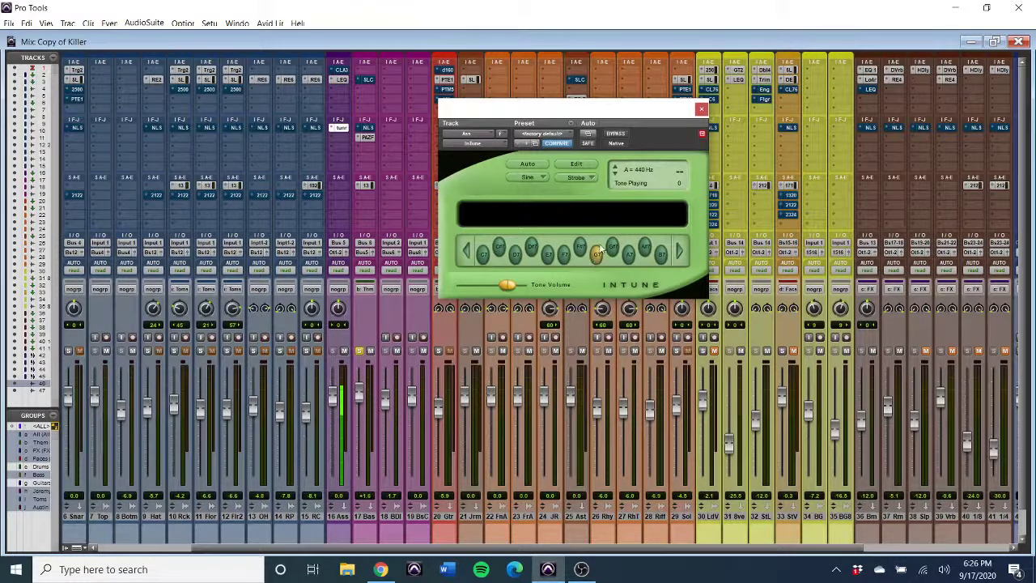
pyautogui.click(596, 259)
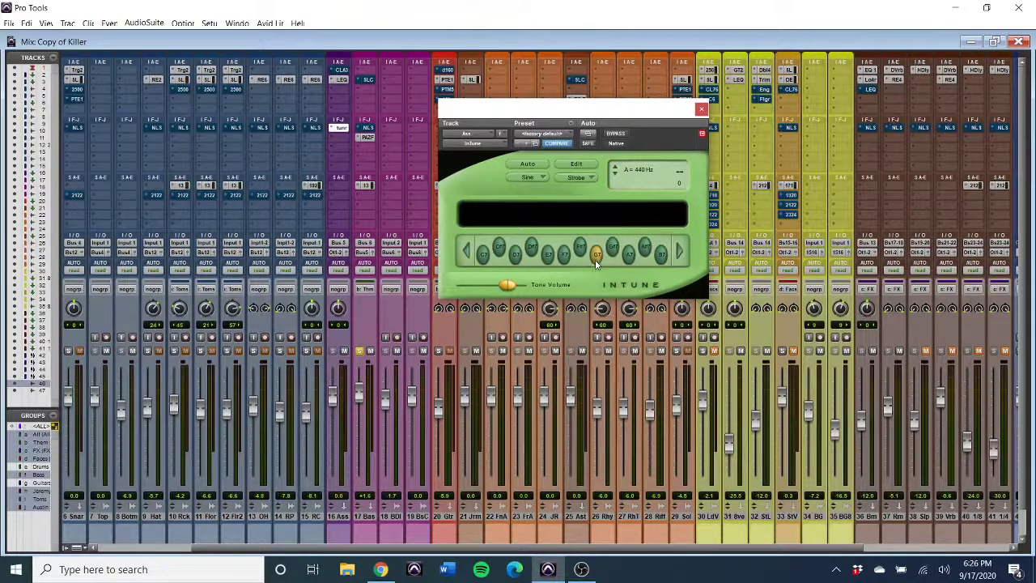
pyautogui.click(596, 257)
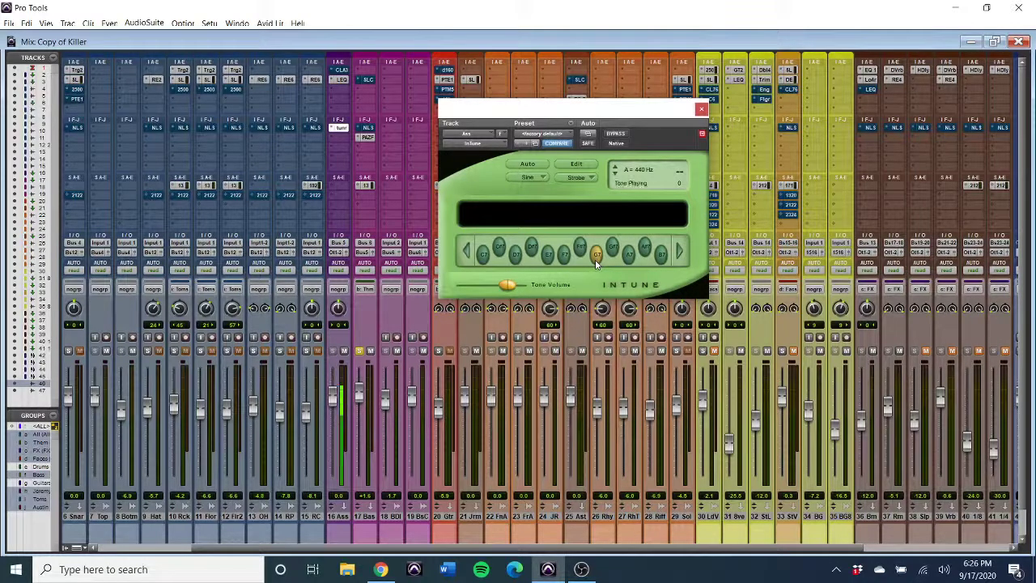
pyautogui.click(596, 259)
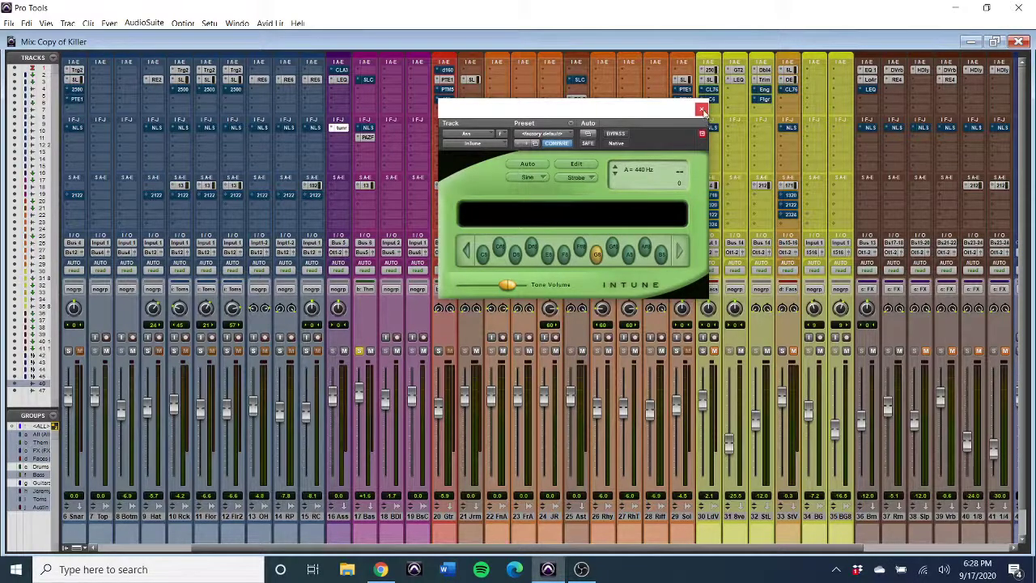
# - Close the InTune window and remove the plug-in from track 16's inserts
pyautogui.click(702, 109)
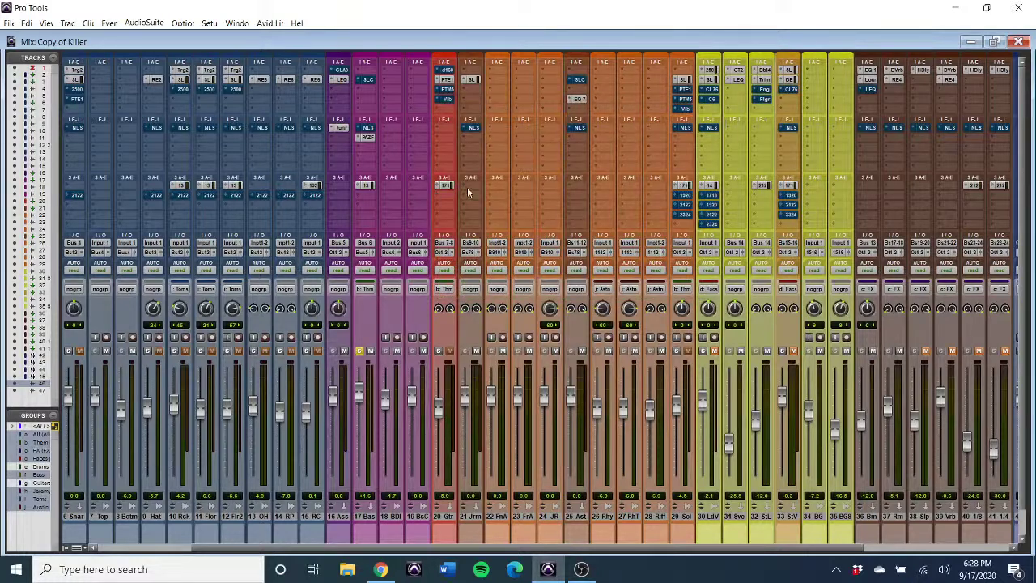
pyautogui.click(340, 129)
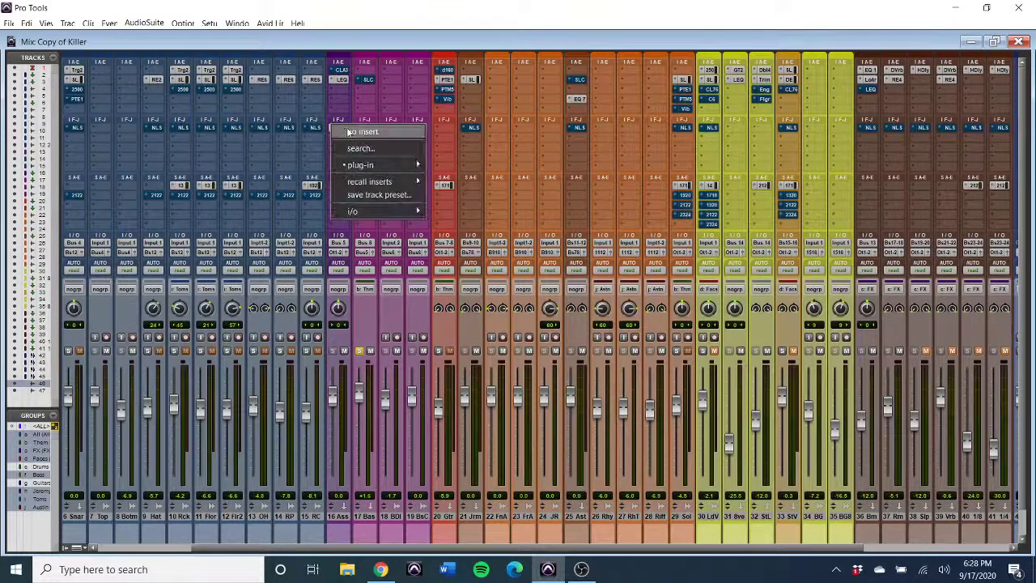
pyautogui.click(347, 131)
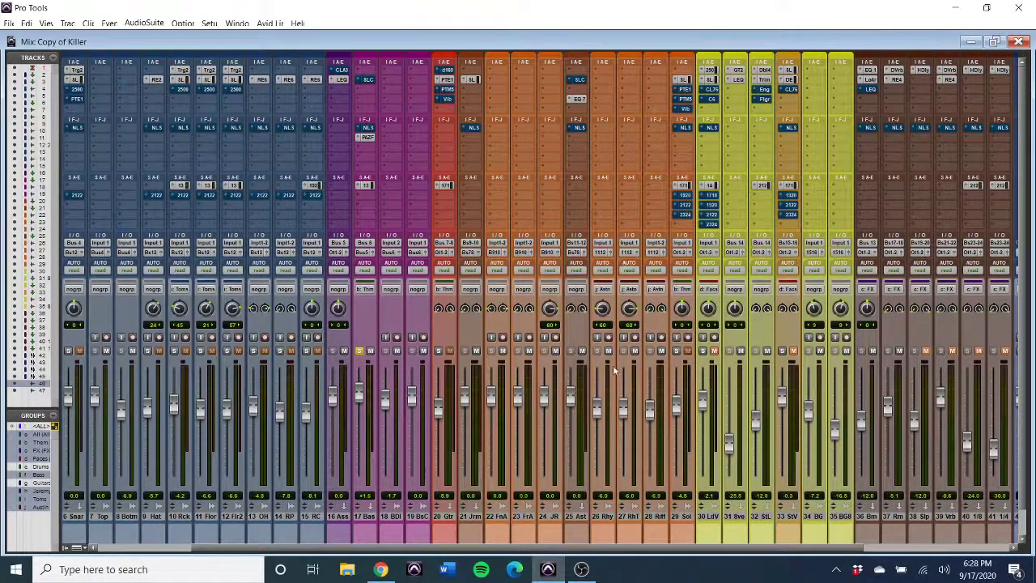
# - Unsolo the Bass track, mute tracks 21, 16 and 2 (Drm), and return to the Edit window
pyautogui.click(476, 350)
pyautogui.click(358, 351)
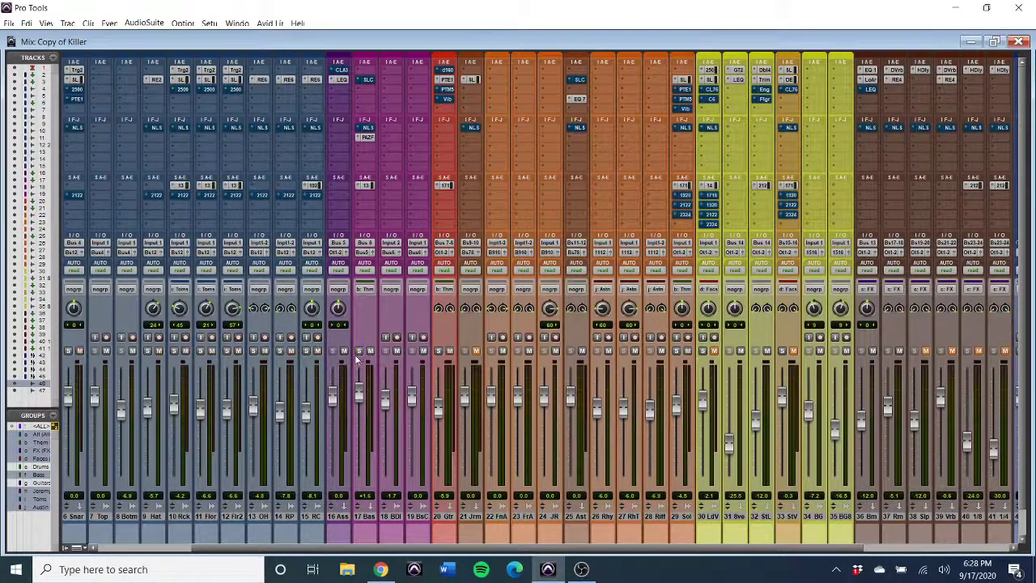
pyautogui.click(343, 352)
pyautogui.hscroll(-5, 198, 335)
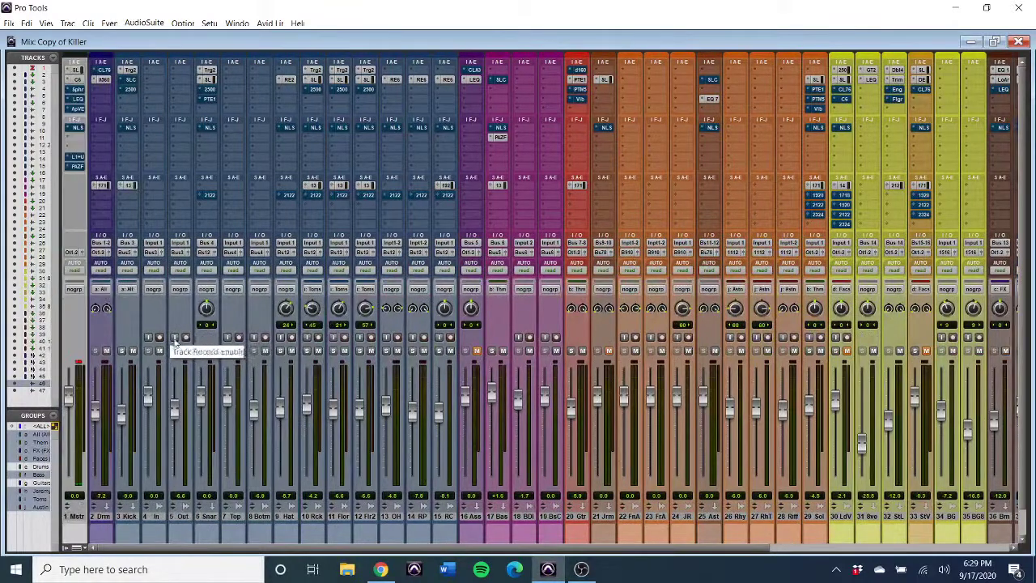
pyautogui.click(106, 350)
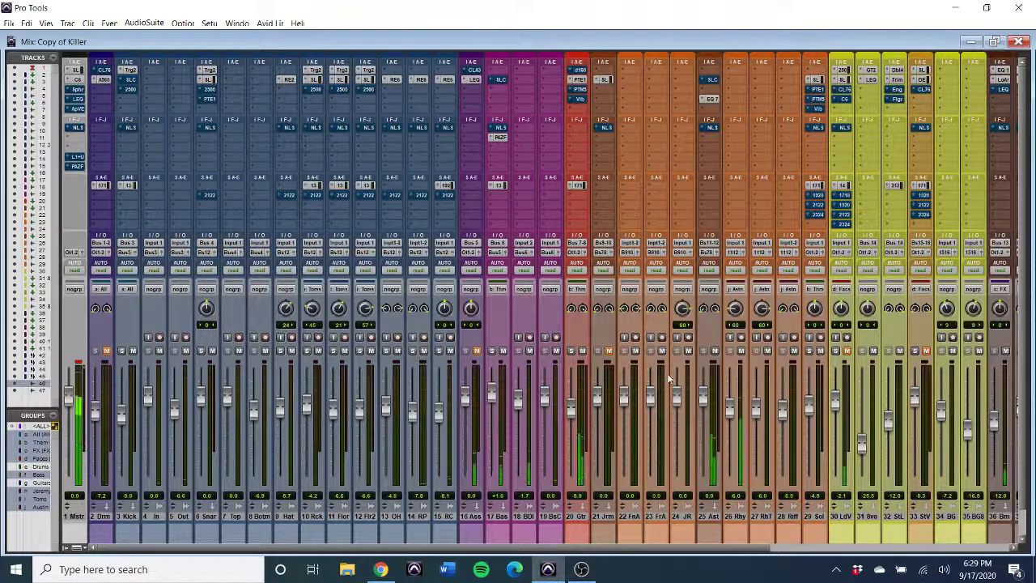
pyautogui.hscroll(5, 671, 250)
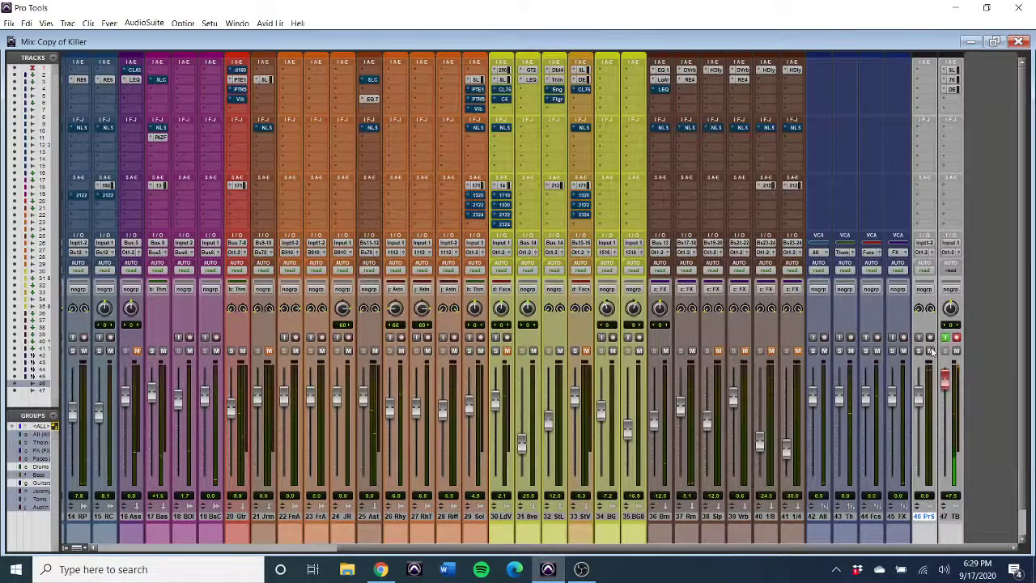
pyautogui.hotkey('ctrl', '=')
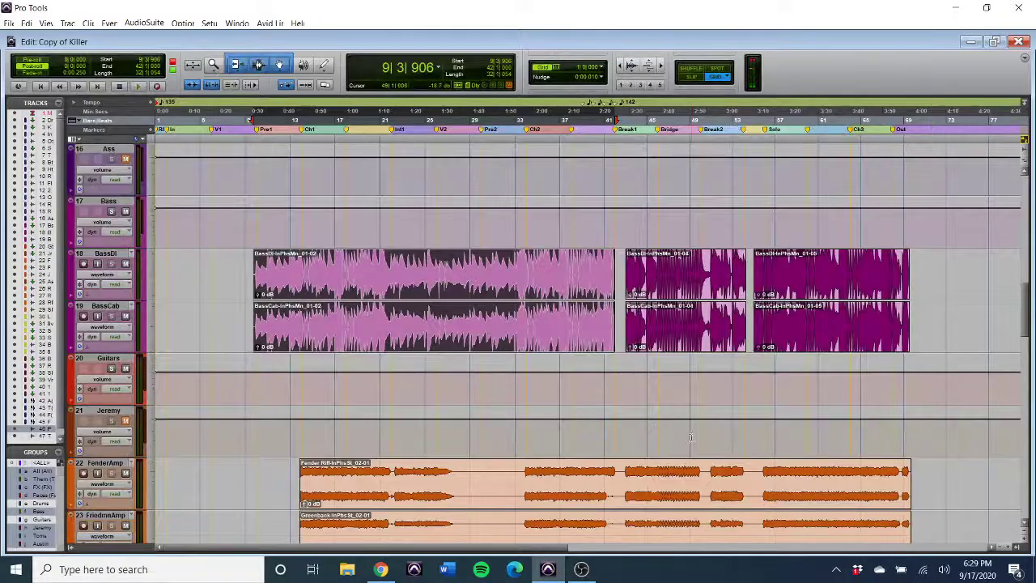
# - Play the mix from bar 45 in the Mix window and lower the Bass track's fader to -9.1 dB
pyautogui.scroll(-3, 691, 437)
pyautogui.scroll(-5, 690, 436)
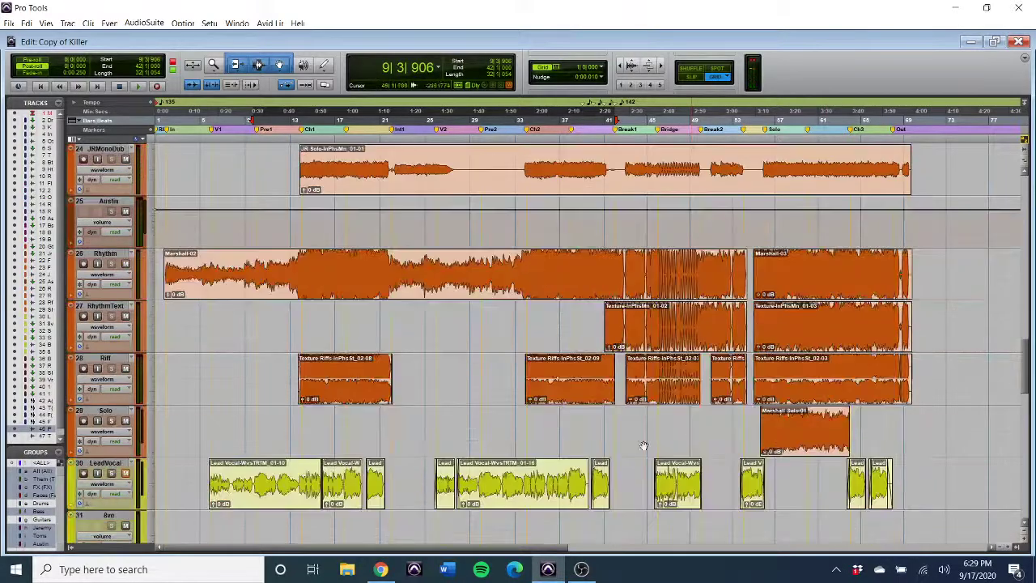
pyautogui.click(645, 270)
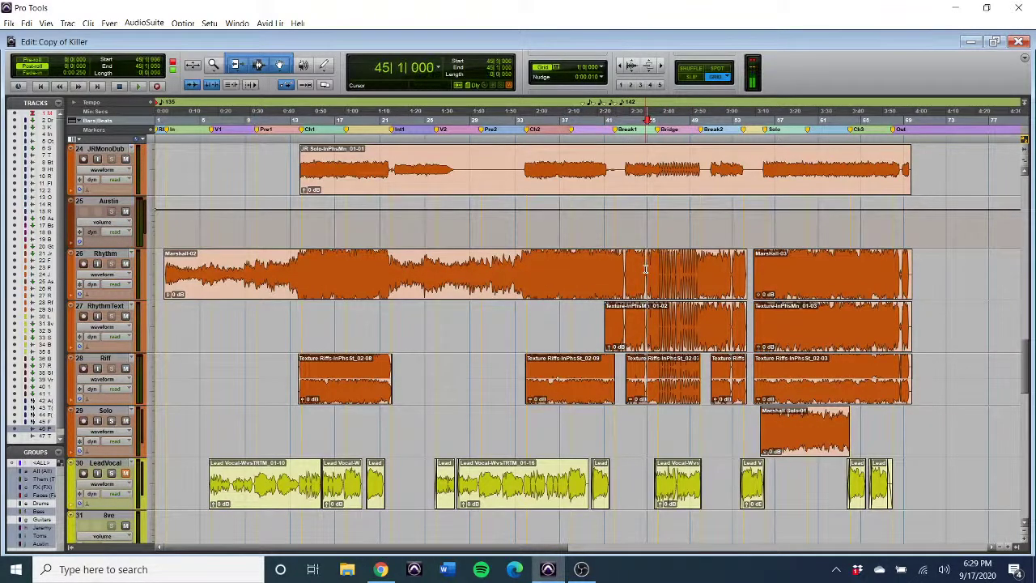
pyautogui.hotkey('ctrl', '=')
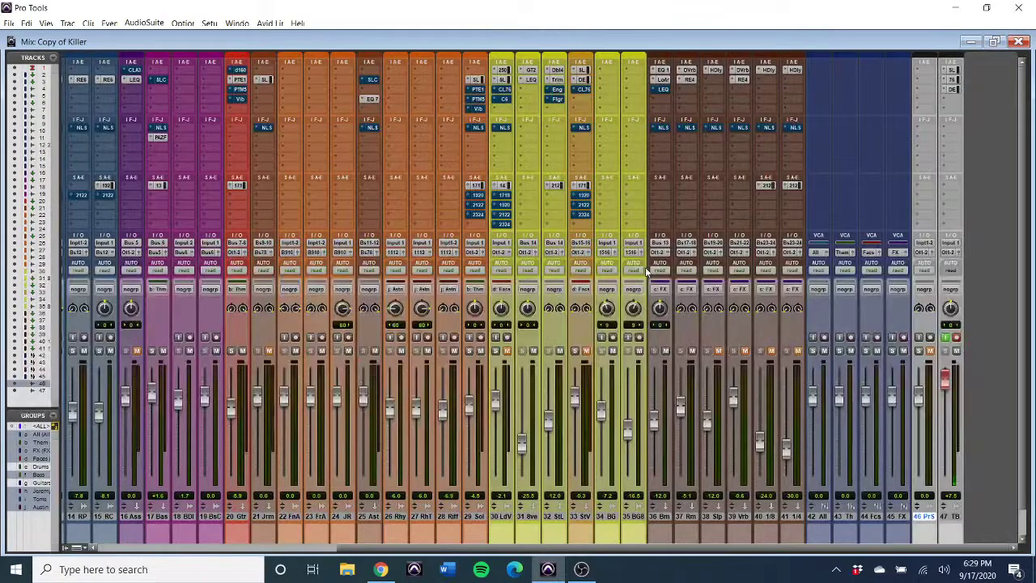
pyautogui.press('space')
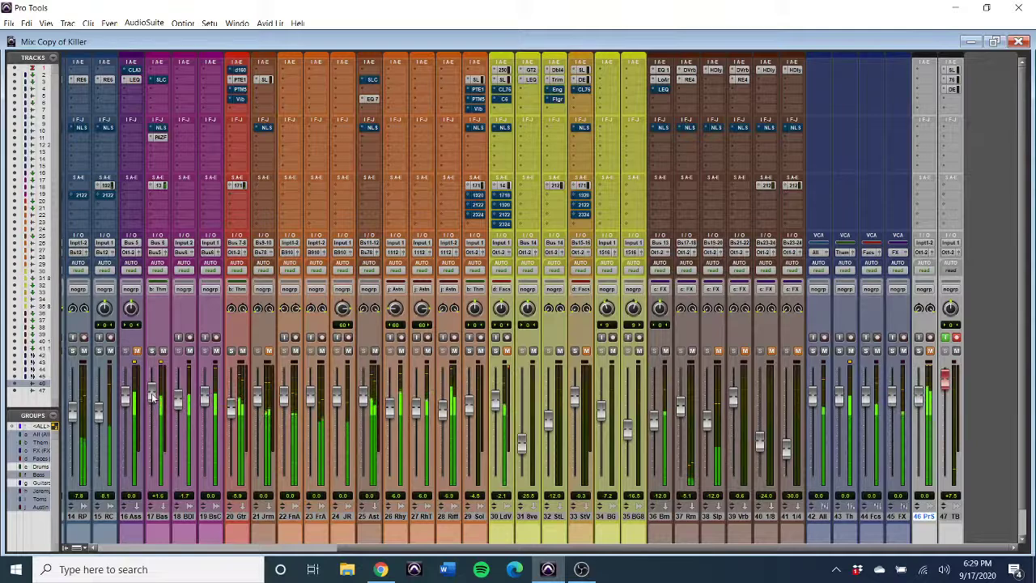
pyautogui.moveTo(152, 397); pyautogui.dragTo(159, 418)
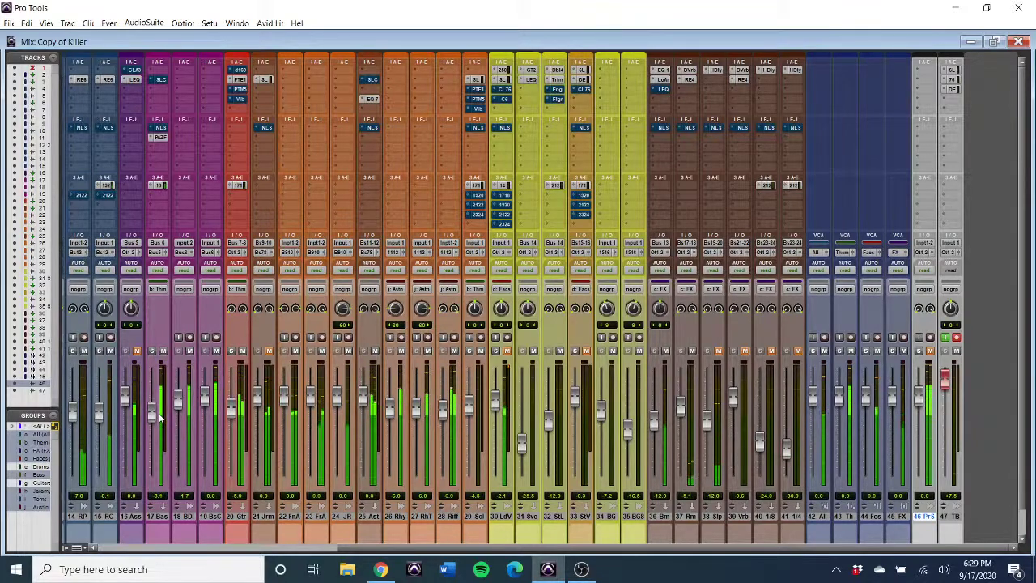
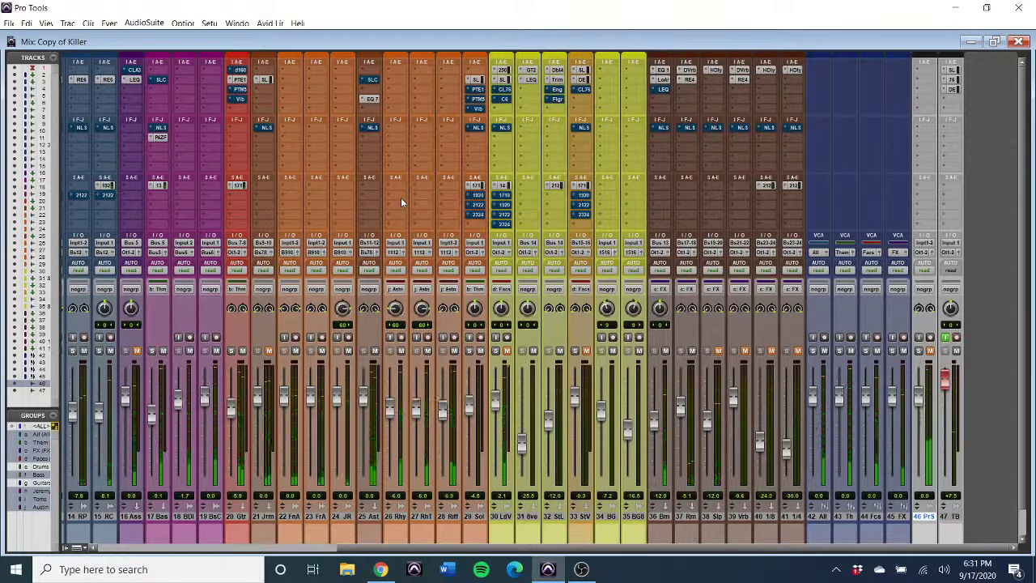
# - Open the EQ3 7-Band plug-in on track 25 and reposition its window over the mixer
pyautogui.click(376, 101)
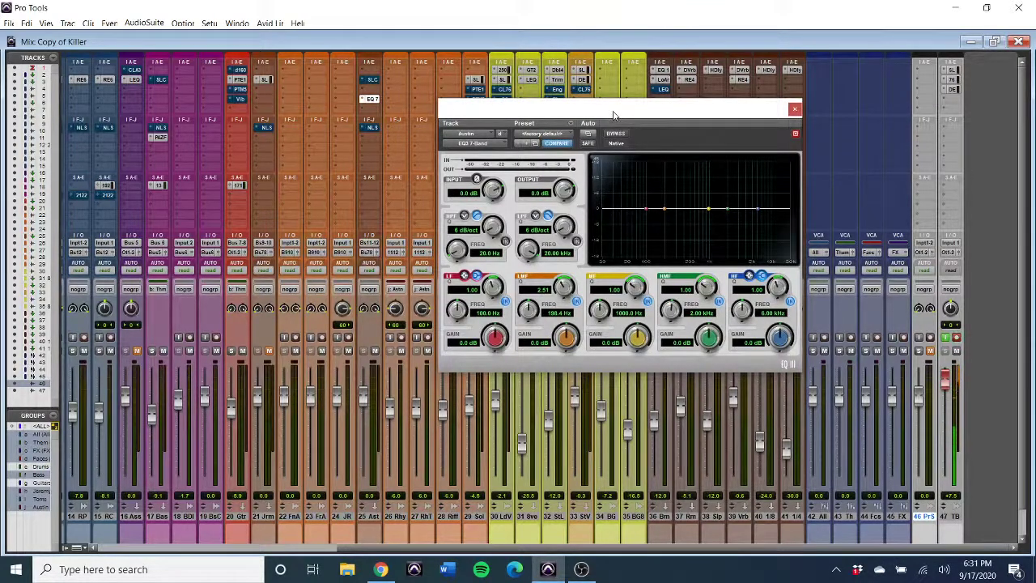
pyautogui.moveTo(614, 115); pyautogui.dragTo(612, 144)
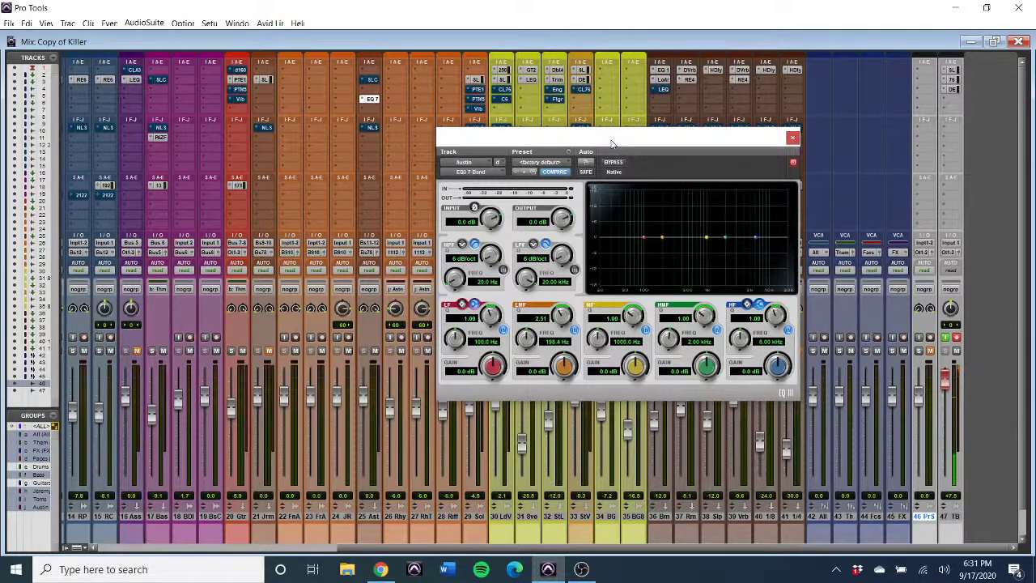
pyautogui.moveTo(613, 144); pyautogui.dragTo(647, 142)
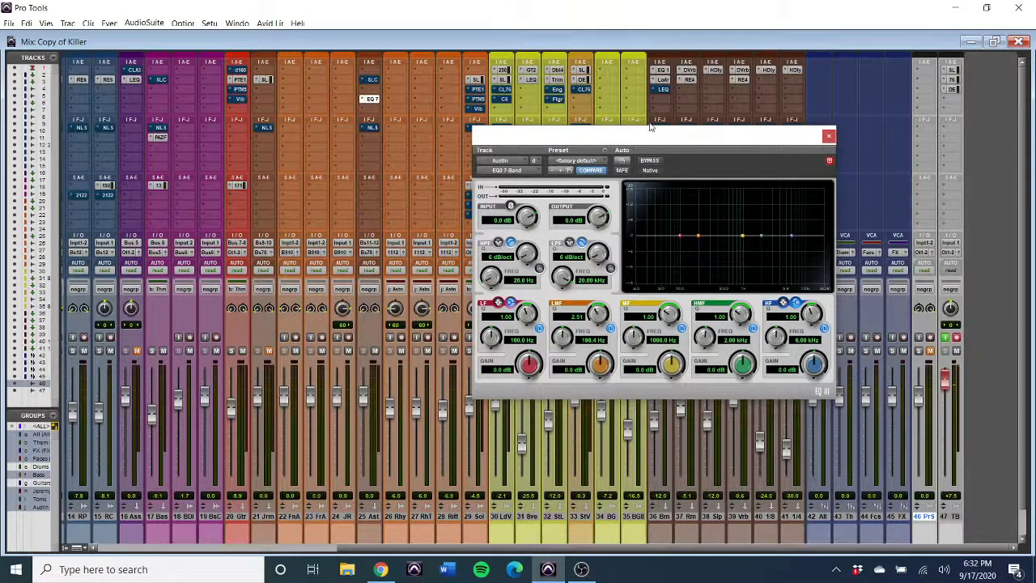
pyautogui.moveTo(645, 132)
pyautogui.mouseDown()
pyautogui.moveTo(610, 132)
pyautogui.moveTo(635, 136)
pyautogui.mouseUp()
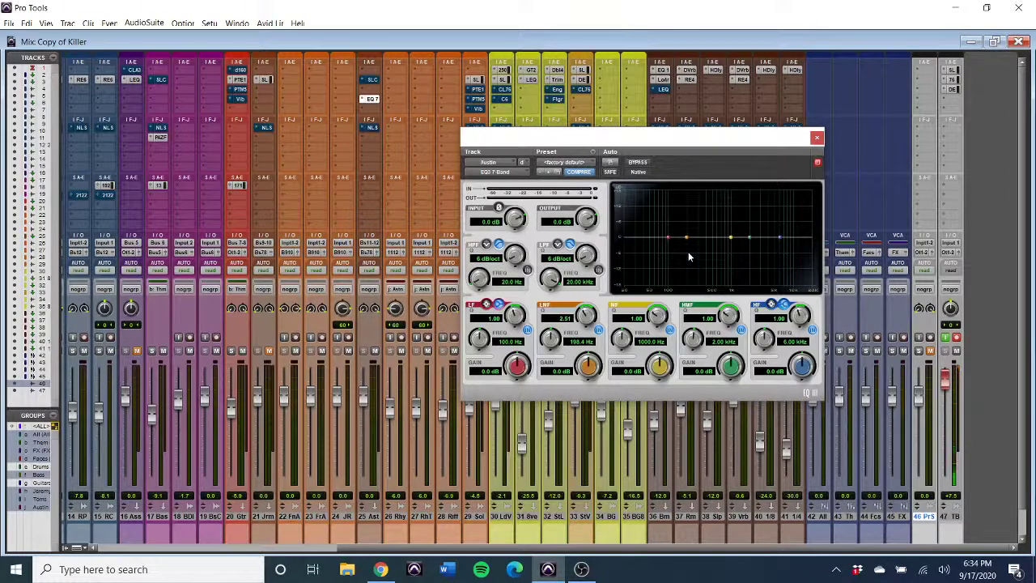
# - Enable the high-pass filter at 112 Hz and try slopes of 12 and 24 dB/oct, returning to 6 dB/oct
pyautogui.click(526, 271)
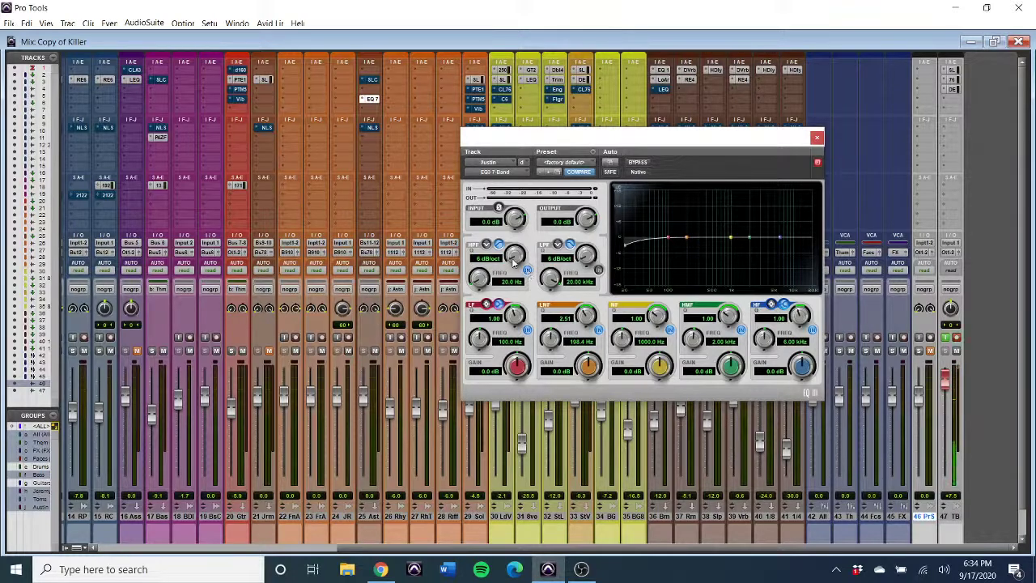
pyautogui.moveTo(481, 284); pyautogui.dragTo(484, 240)
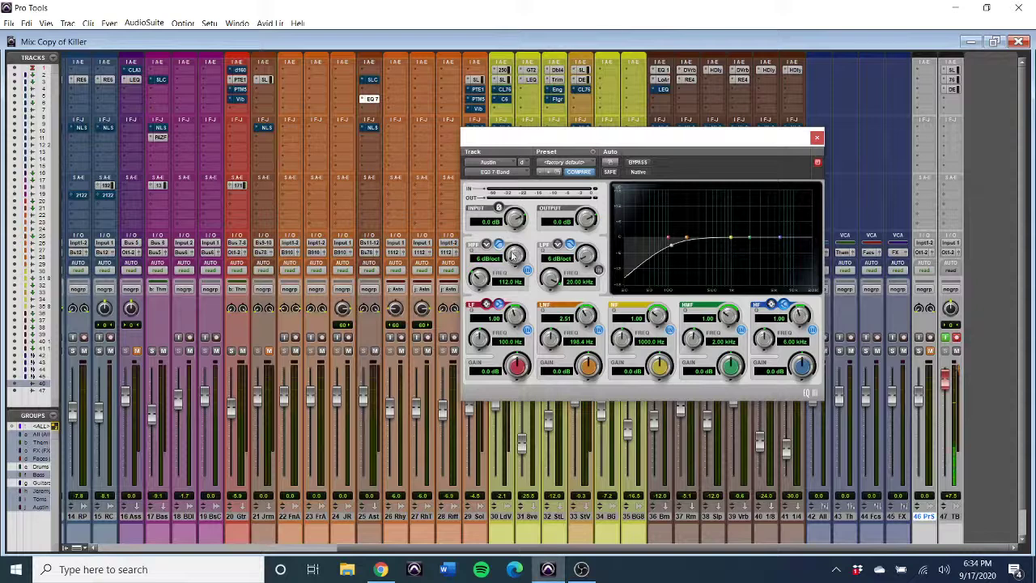
pyautogui.moveTo(516, 242); pyautogui.dragTo(515, 235)
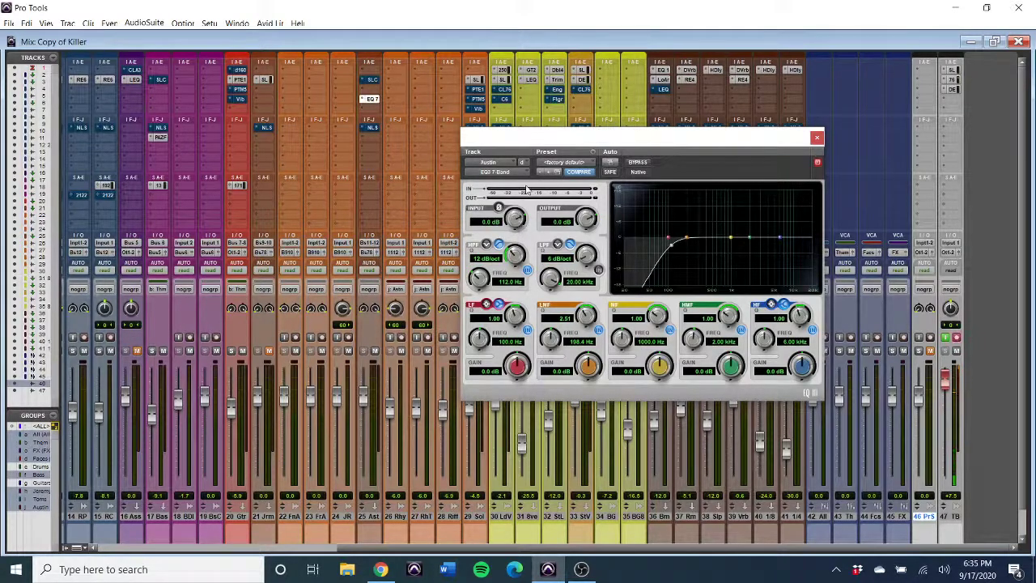
pyautogui.scroll(1, 513, 261)
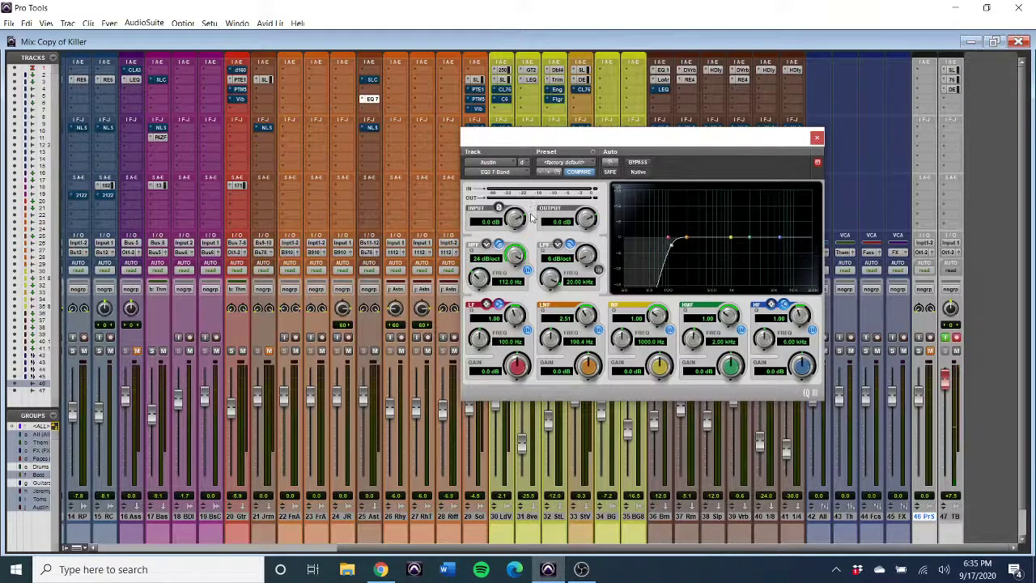
pyautogui.scroll(-2, 514, 255)
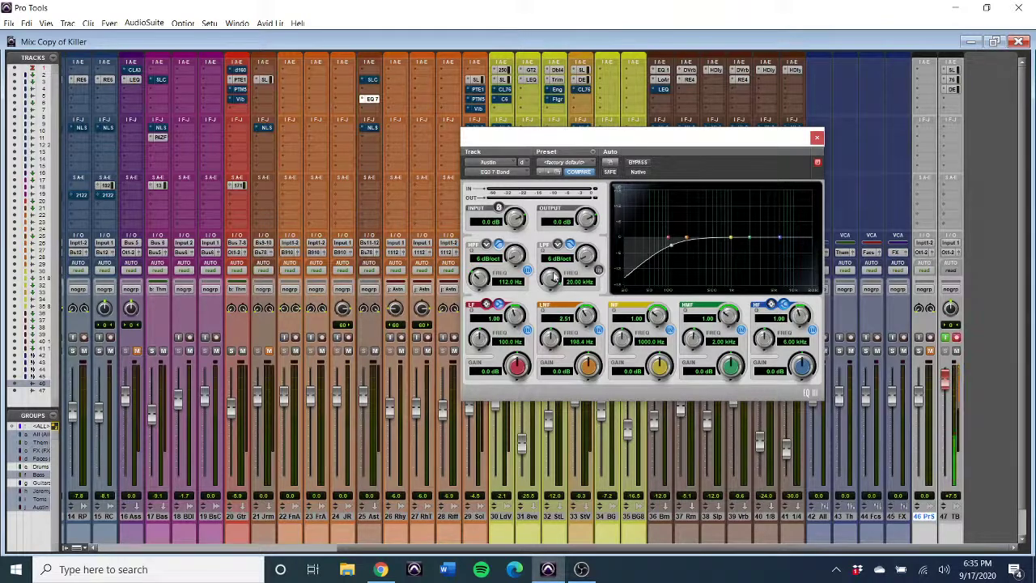
# - Bypass the high-pass filter, lower its frequency to 20 Hz, and re-enable it to sweep up to 6.30 kHz during playback
pyautogui.click(527, 270)
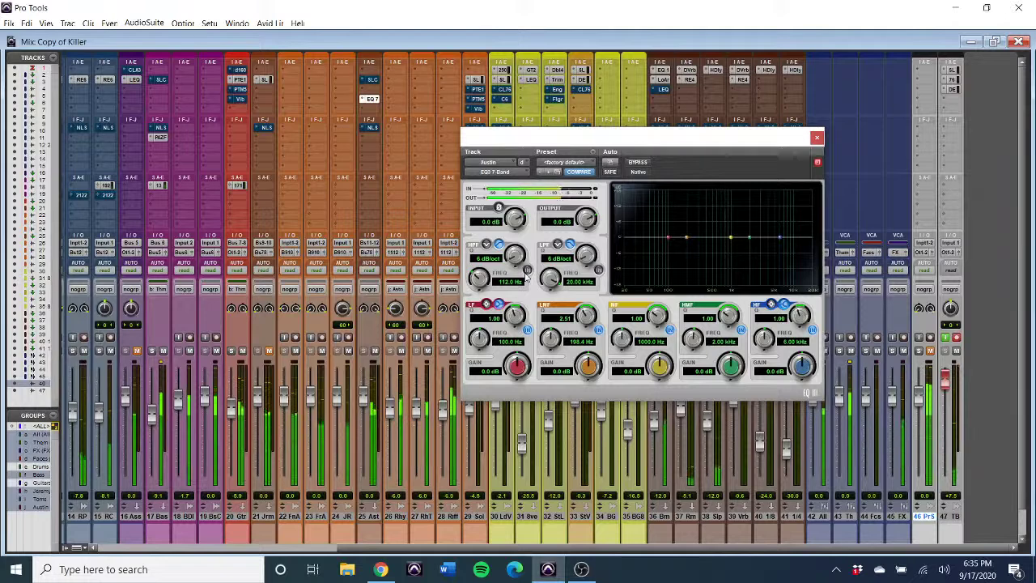
pyautogui.moveTo(478, 278); pyautogui.dragTo(468, 400)
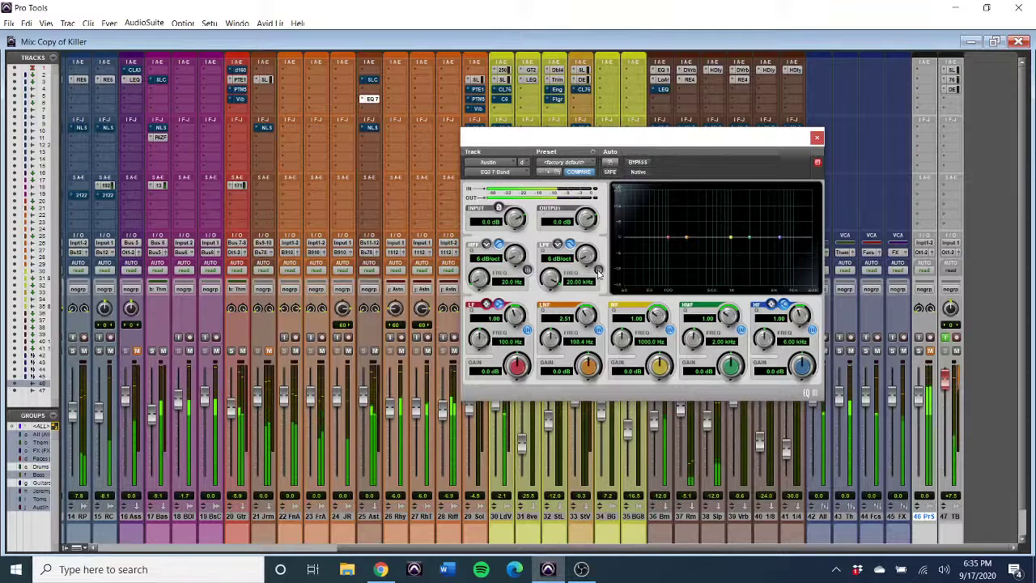
pyautogui.click(527, 270)
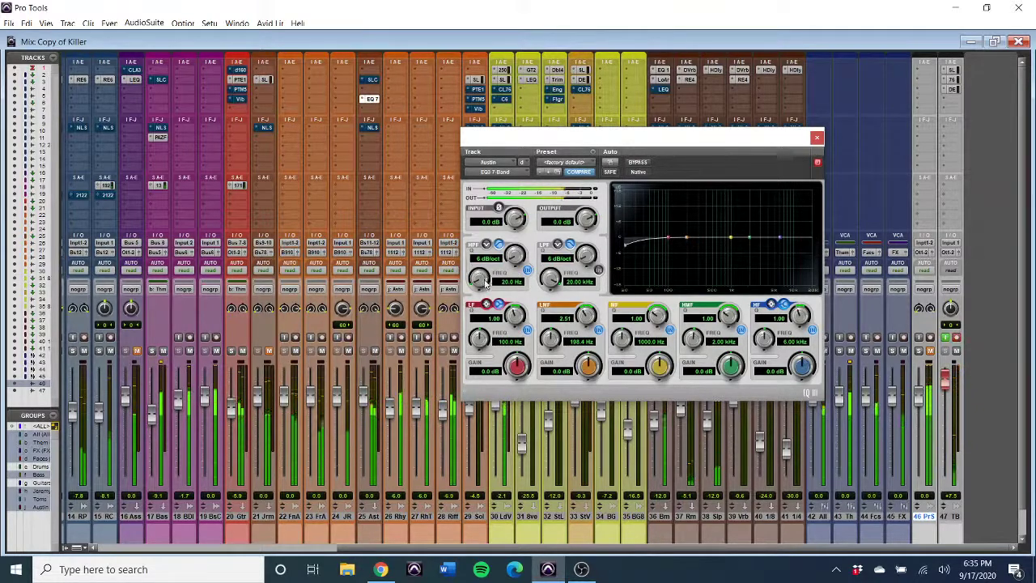
pyautogui.moveTo(488, 281); pyautogui.dragTo(515, 187)
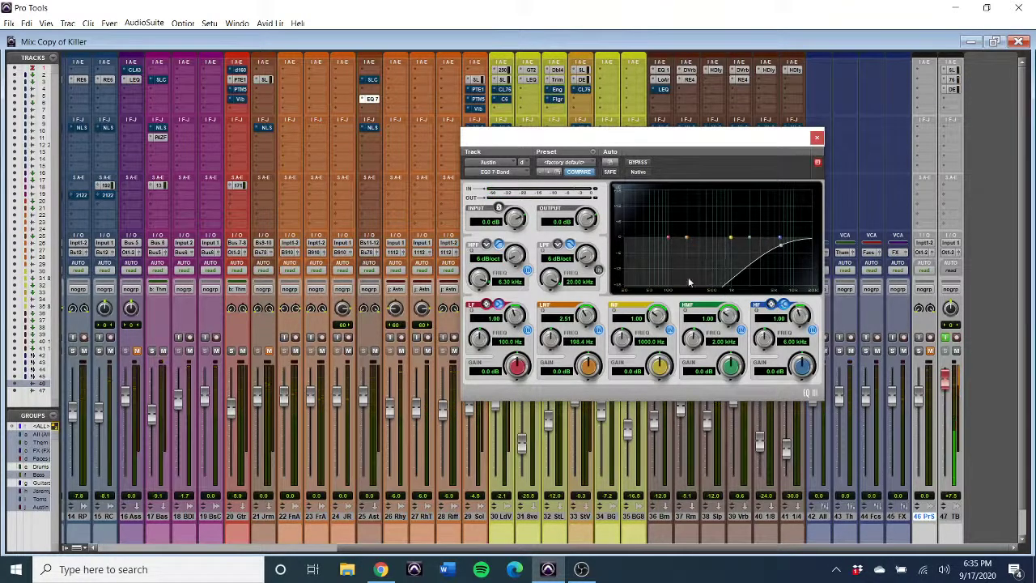
# - Set the high-pass filter's frequency to 200 Hz
pyautogui.click(505, 281)
pyautogui.write('200')
pyautogui.press('Return')
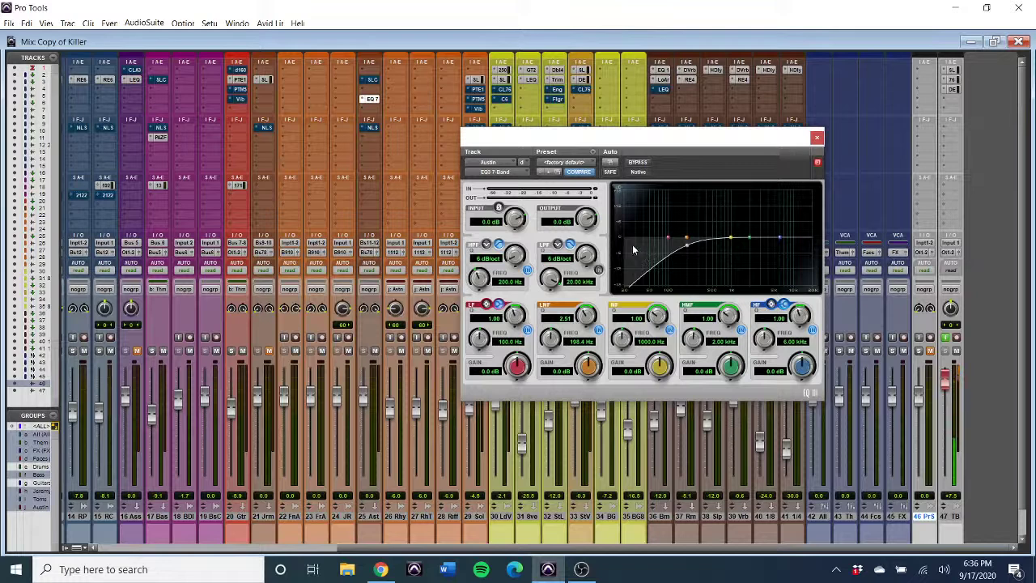
# - Compare the mix with the high-pass filter off and on twice, leaving the filter on
pyautogui.click(527, 270)
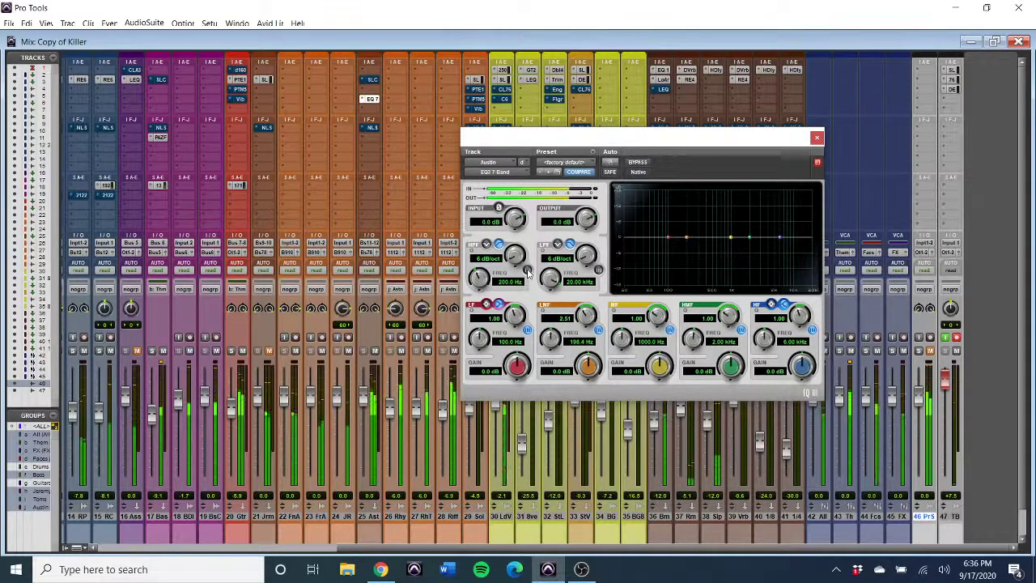
pyautogui.click(527, 270)
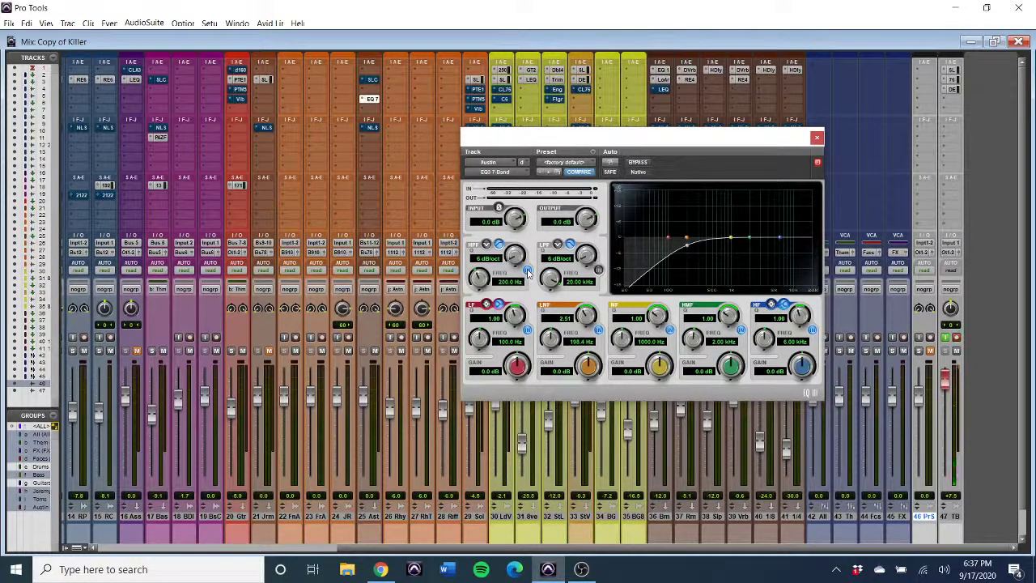
pyautogui.click(526, 270)
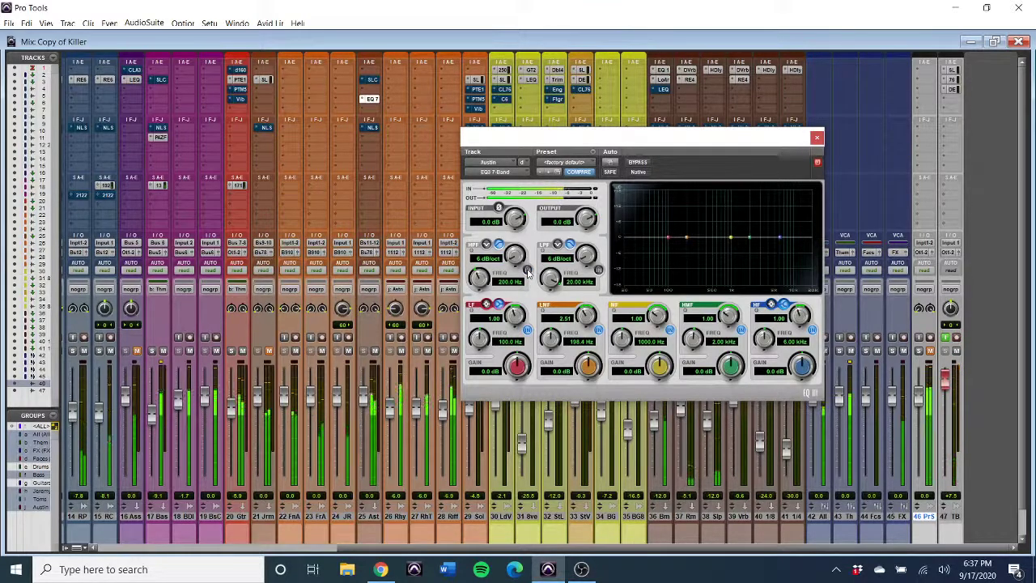
pyautogui.click(527, 270)
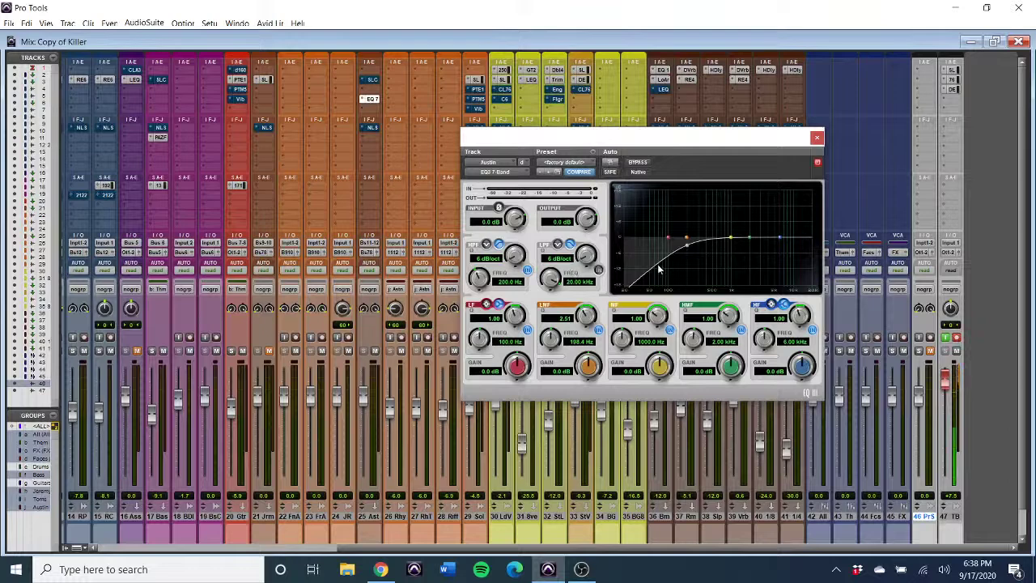
# - Enable the low-pass filter and sweep its frequency down to 379.4 Hz during playback
pyautogui.click(598, 270)
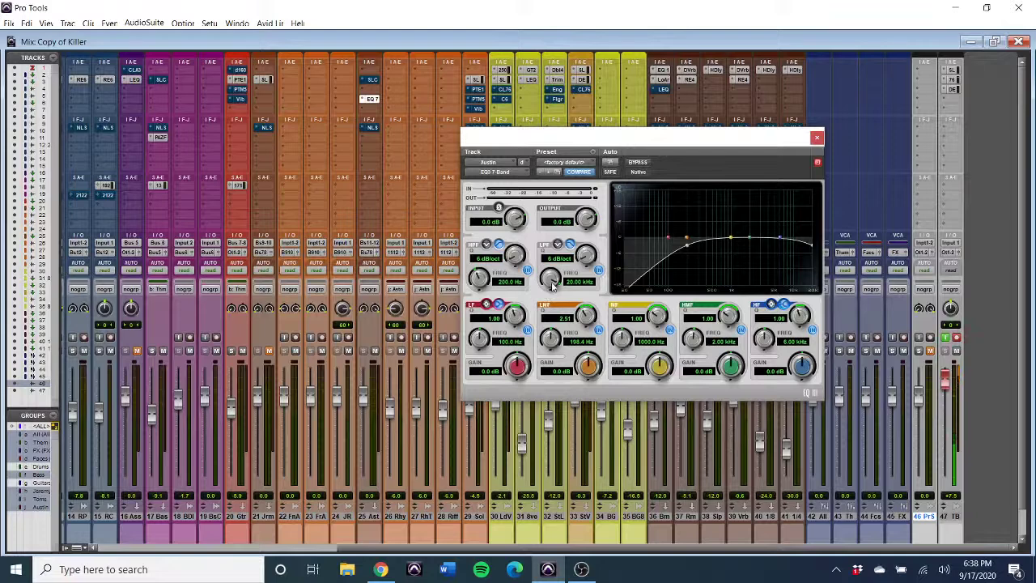
pyautogui.press('space')
pyautogui.moveTo(552, 282); pyautogui.dragTo(508, 426)
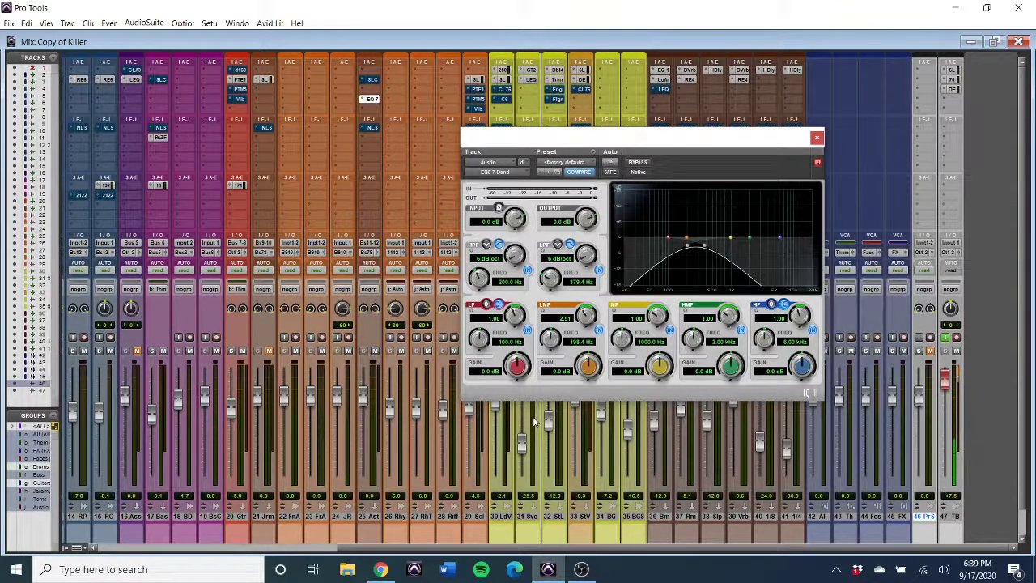
# - Set the low-pass filter's frequency to 12 kHz and compare the sound with the filter off and on
pyautogui.click(573, 284)
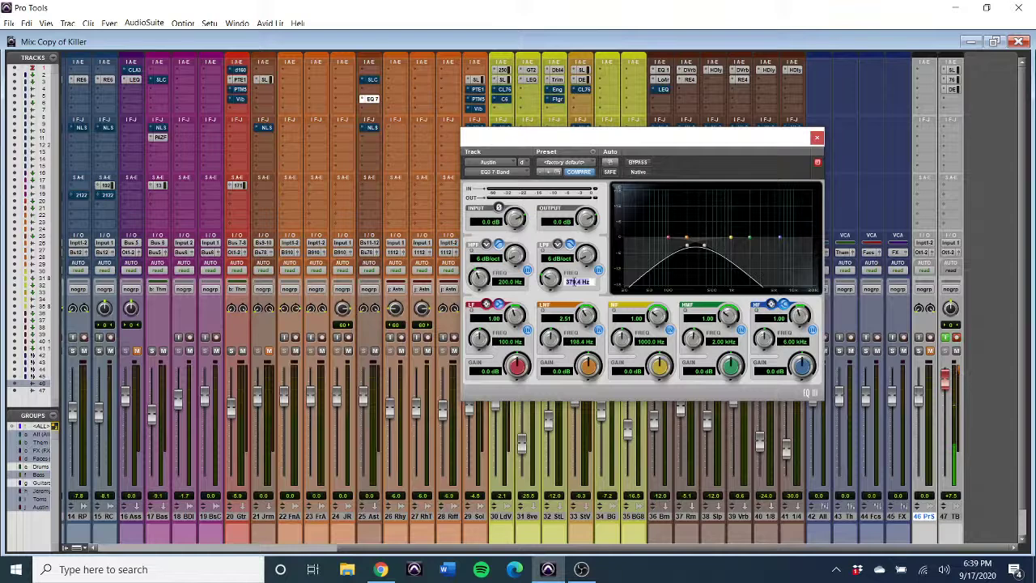
pyautogui.write('12400')
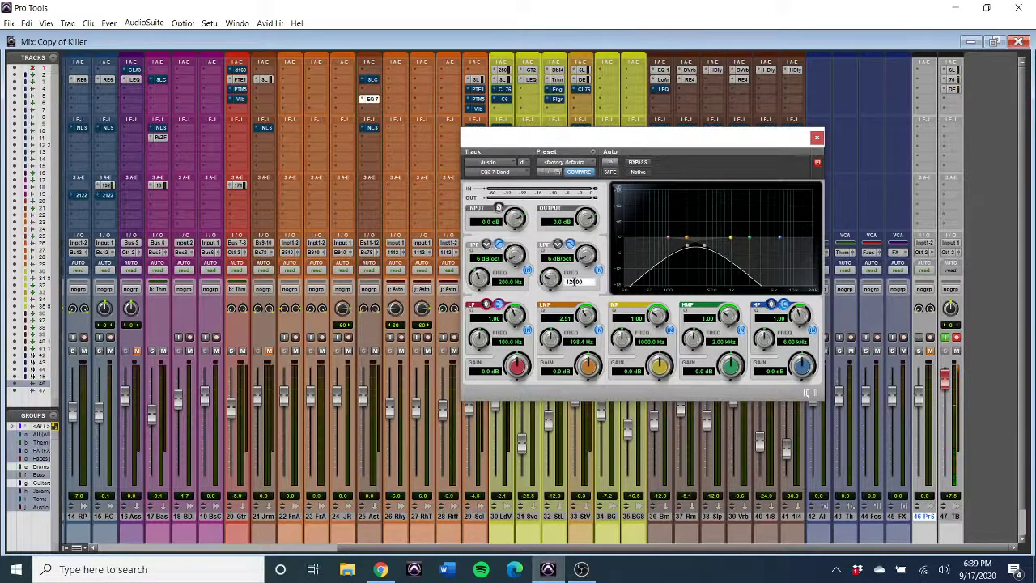
pyautogui.press('Return')
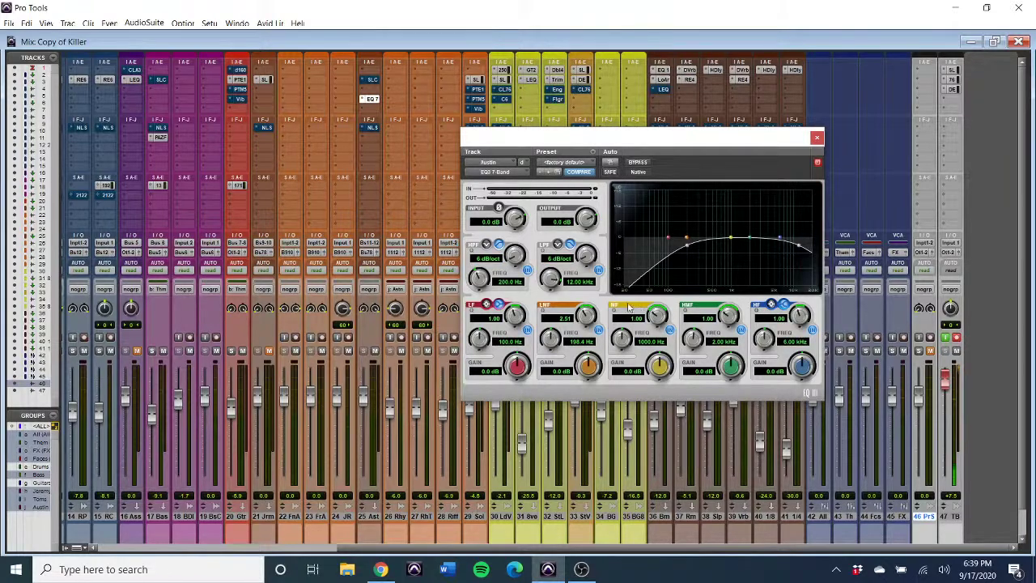
pyautogui.click(599, 270)
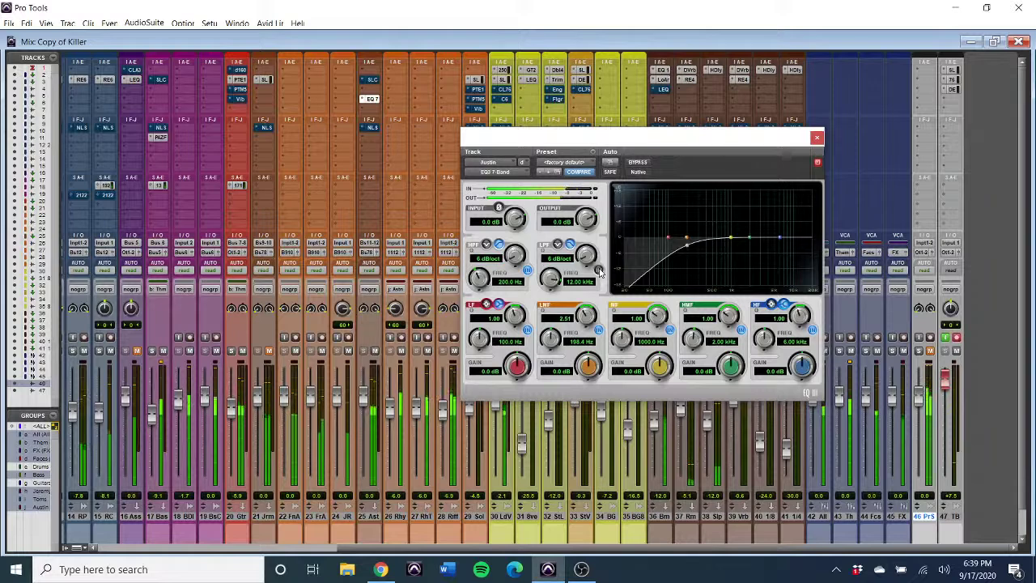
pyautogui.click(599, 270)
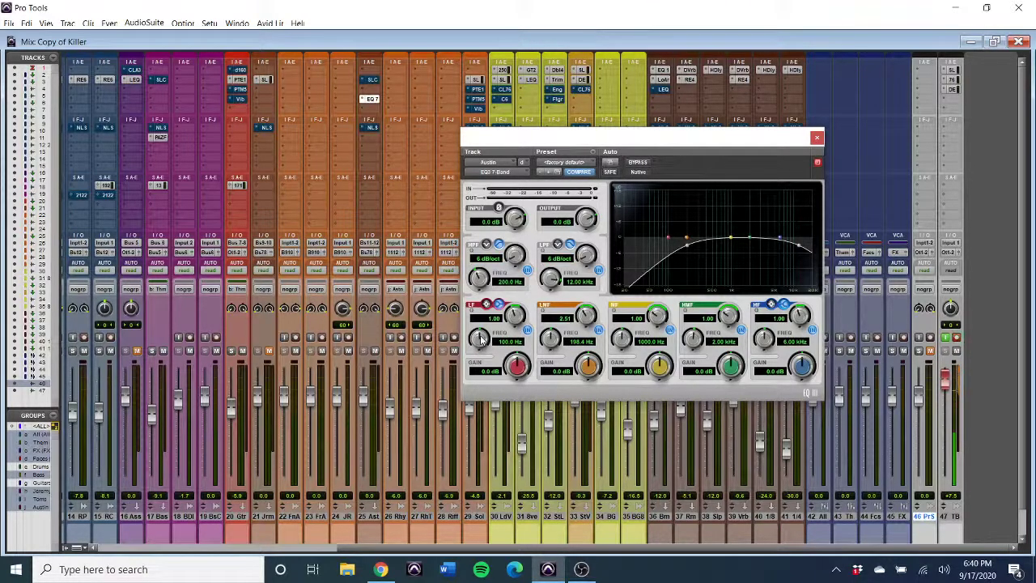
# - Raise the LF shelf's frequency to 500 Hz, boost its gain to 10.8 dB, and cut it to -6.0 dB
pyautogui.moveTo(481, 338); pyautogui.dragTo(509, 252)
pyautogui.moveTo(516, 368); pyautogui.dragTo(539, 311)
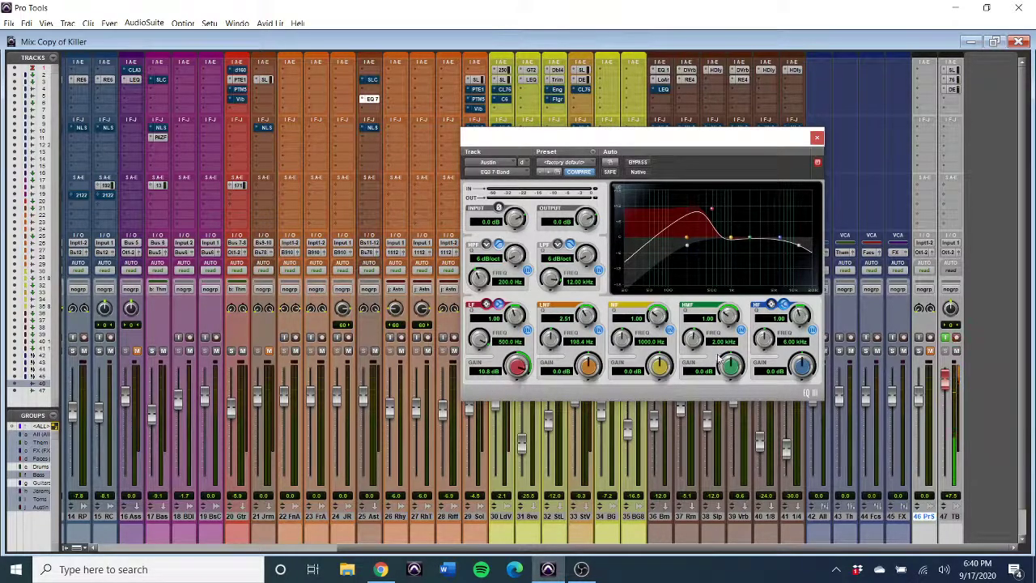
pyautogui.moveTo(519, 368); pyautogui.dragTo(485, 476)
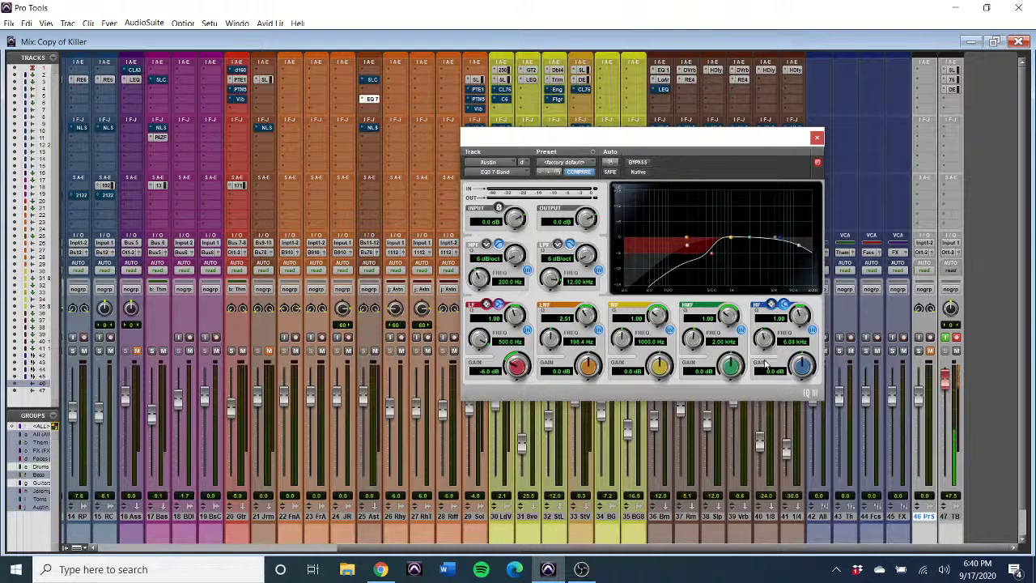
# - Try an HF shelf cut of -2.1 dB at 3.19 kHz and reset the band's frequency and gain to their defaults
pyautogui.moveTo(806, 371)
pyautogui.mouseDown()
pyautogui.moveTo(814, 344)
pyautogui.moveTo(805, 383)
pyautogui.mouseUp()
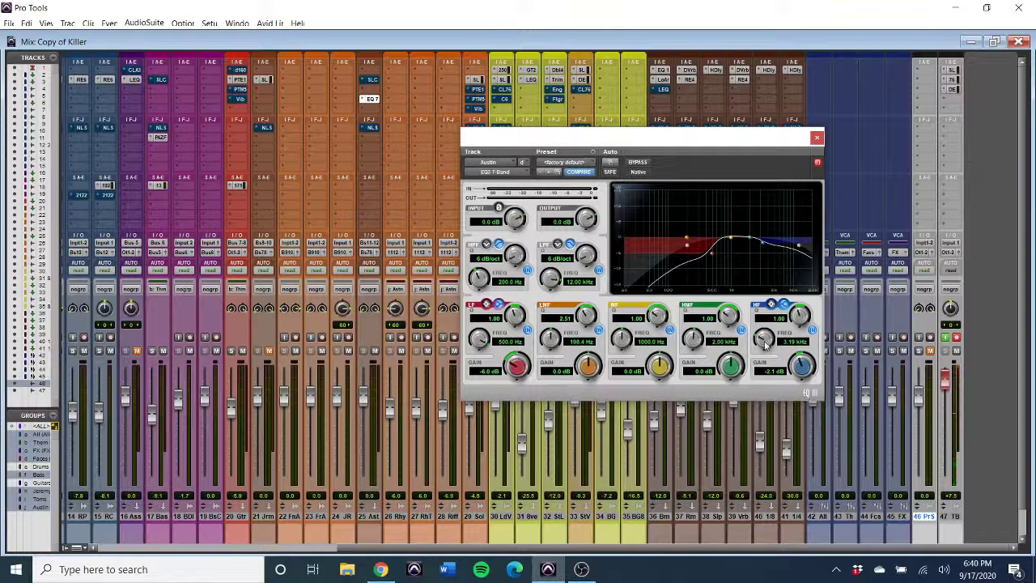
pyautogui.keyDown('alt'); pyautogui.click(766, 342); pyautogui.keyUp('alt')
pyautogui.keyDown('alt'); pyautogui.click(801, 365); pyautogui.keyUp('alt')
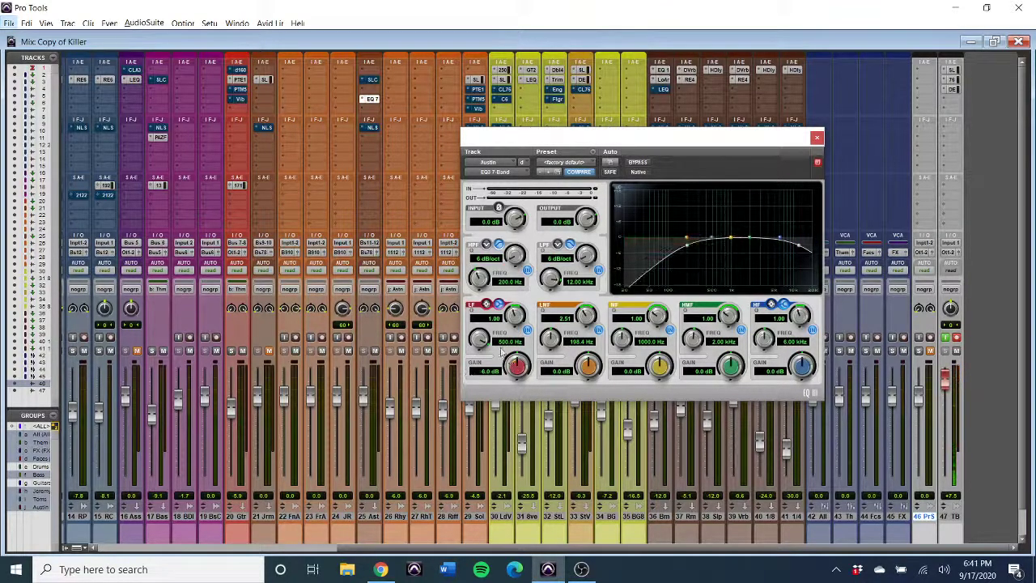
# - Reset the LF shelf to its defaults and set its frequency to 350 Hz
pyautogui.keyDown('alt'); pyautogui.click(480, 340); pyautogui.keyUp('alt')
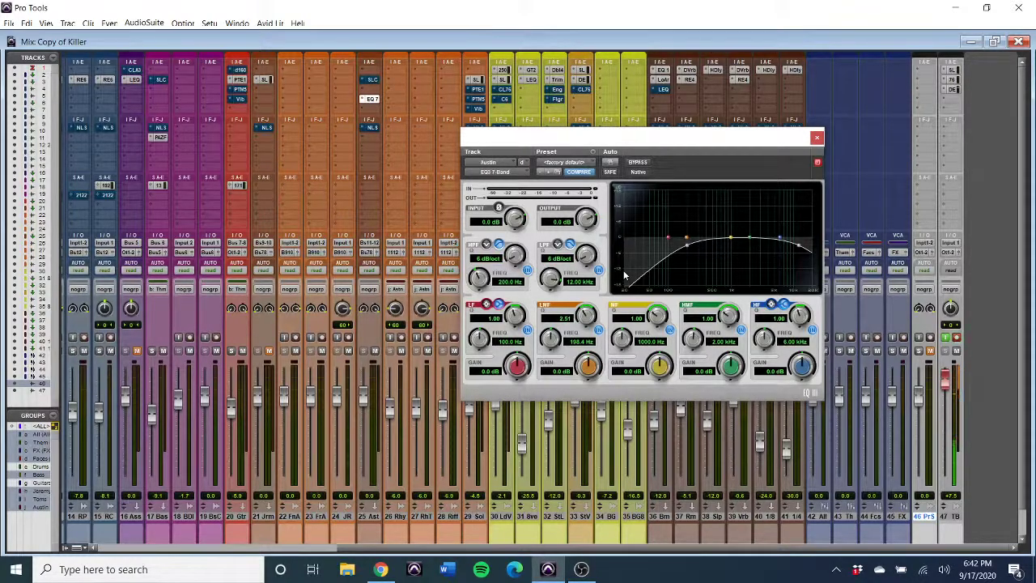
pyautogui.click(506, 341)
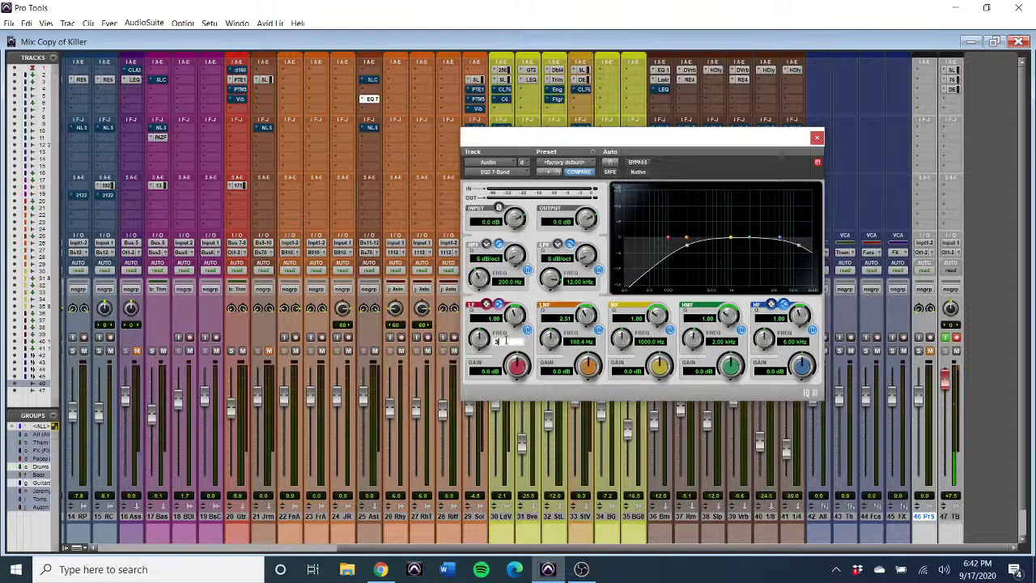
pyautogui.write('350')
pyautogui.press('Return')
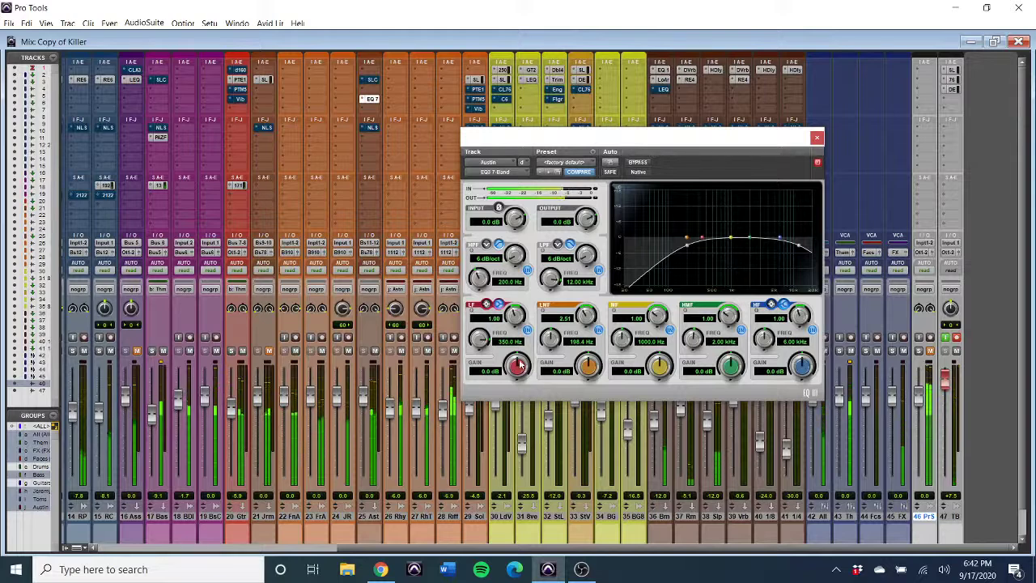
# - Audition an LF shelf cut of -9.1 dB during playback and settle on a gentle boost of 1.2 dB
pyautogui.moveTo(518, 366); pyautogui.dragTo(513, 451)
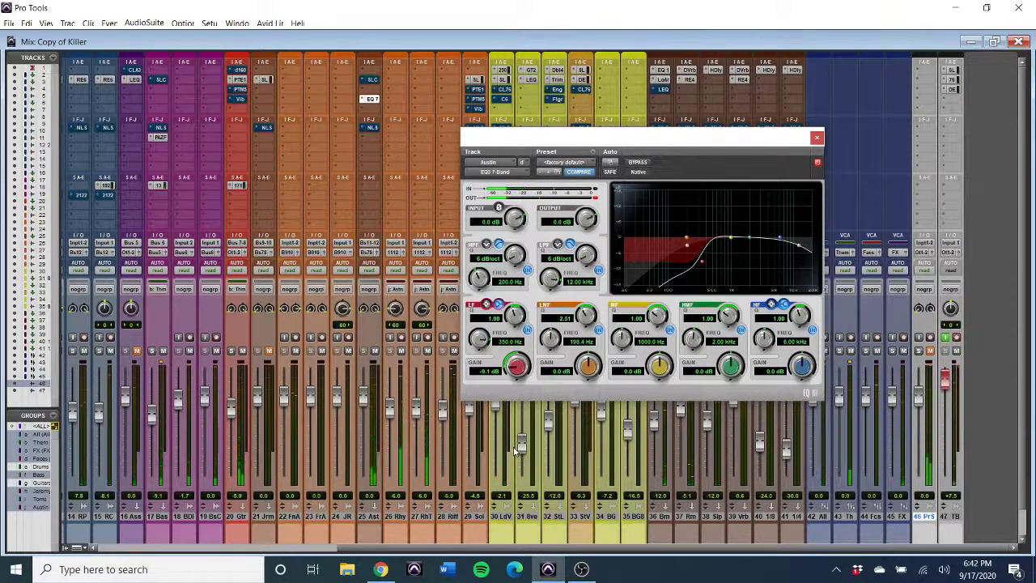
pyautogui.keyDown('alt'); pyautogui.click(524, 370); pyautogui.keyUp('alt')
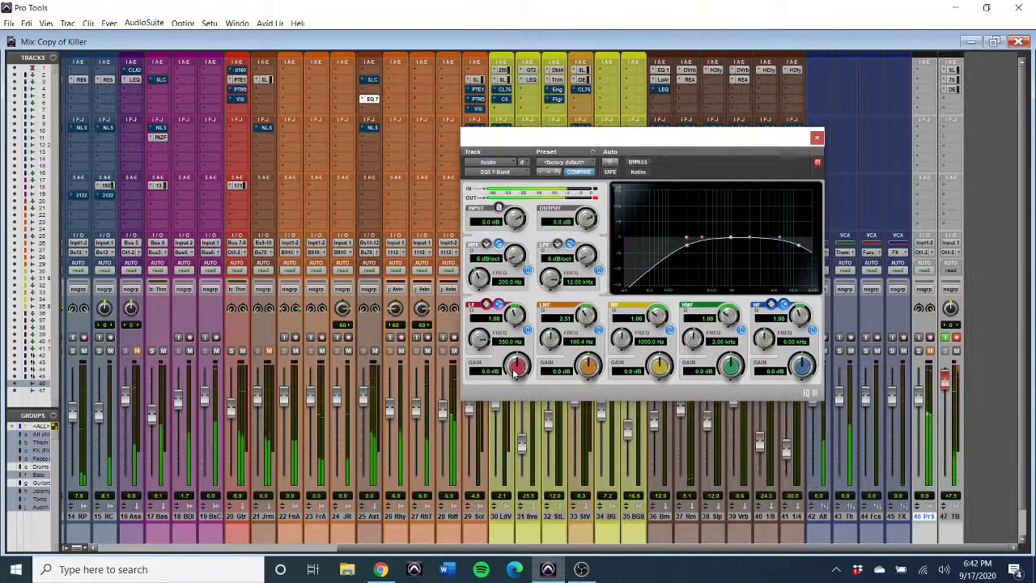
pyautogui.moveTo(514, 372); pyautogui.dragTo(518, 349)
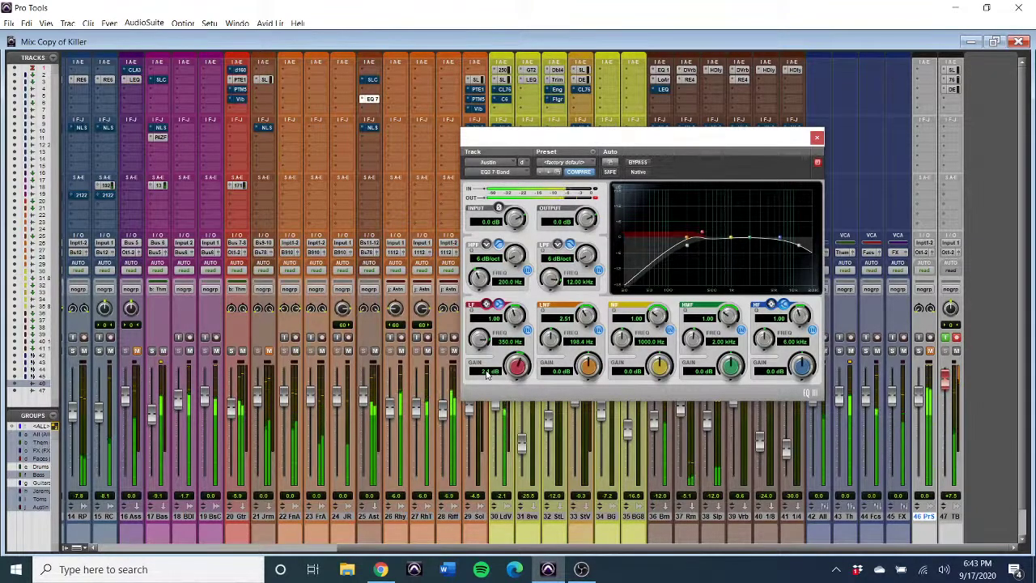
pyautogui.click(486, 373)
pyautogui.write('1.5')
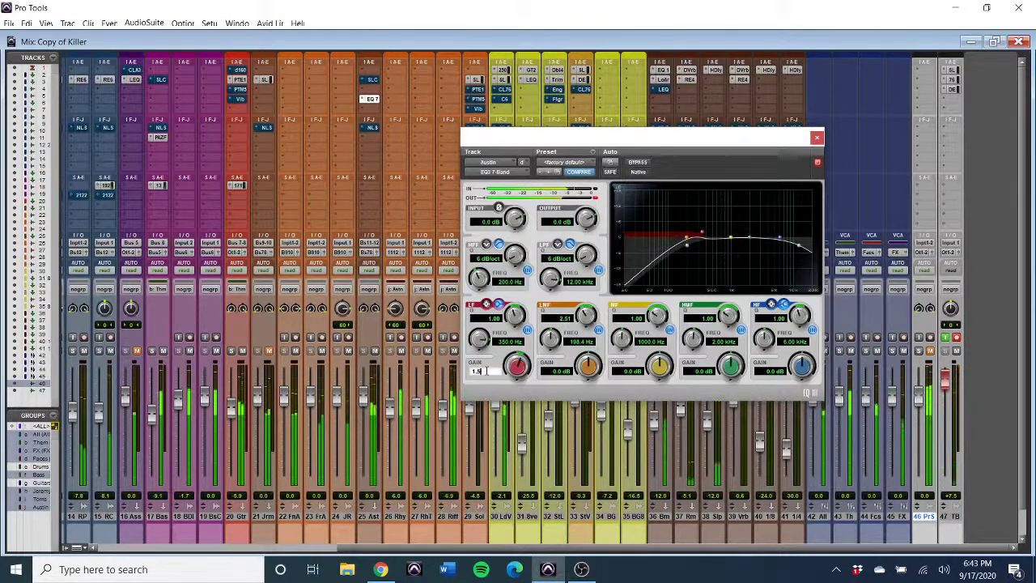
pyautogui.press('Return')
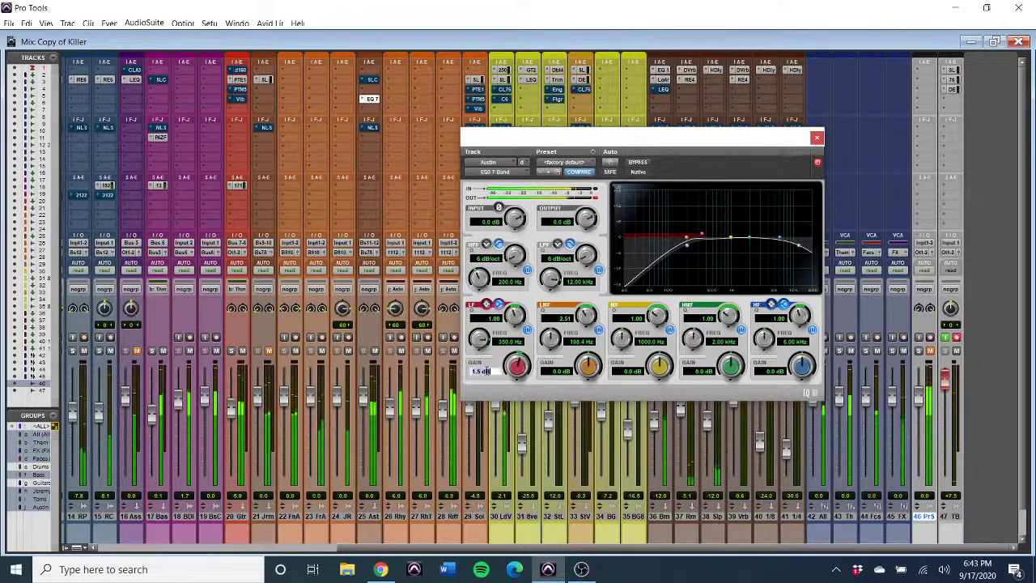
pyautogui.press('Return')
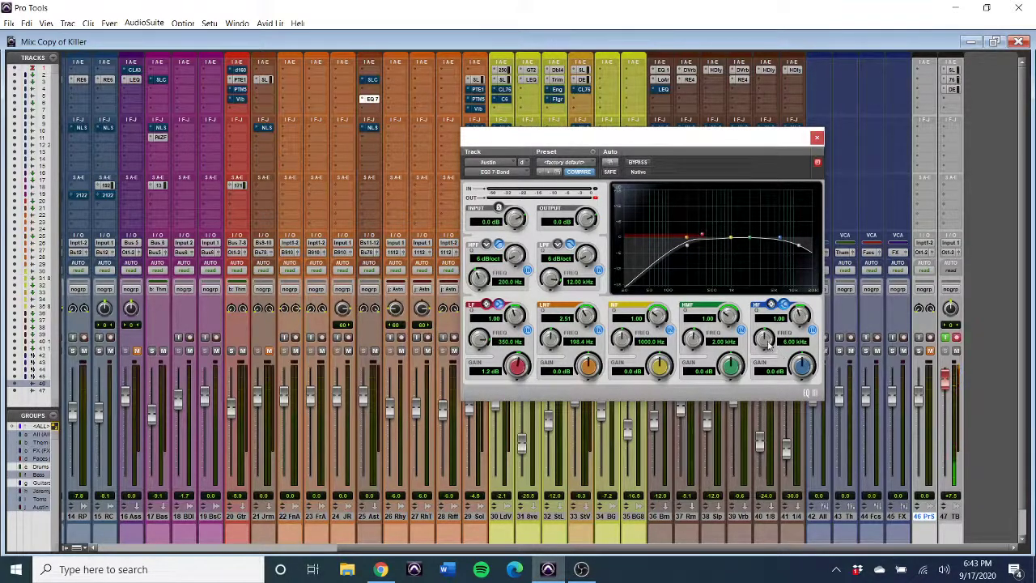
# - Try the HF shelf at 2.33 kHz with a 9.6 dB boost and a -12.0 dB cut, and reset its gain
pyautogui.moveTo(769, 346); pyautogui.dragTo(759, 436)
pyautogui.moveTo(798, 370); pyautogui.dragTo(817, 305)
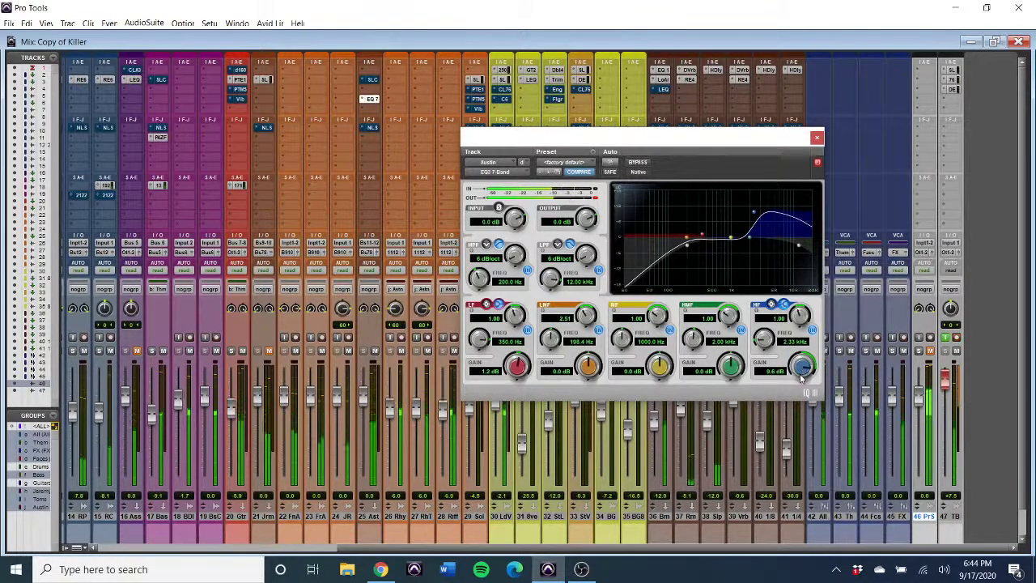
pyautogui.moveTo(801, 377); pyautogui.dragTo(765, 534)
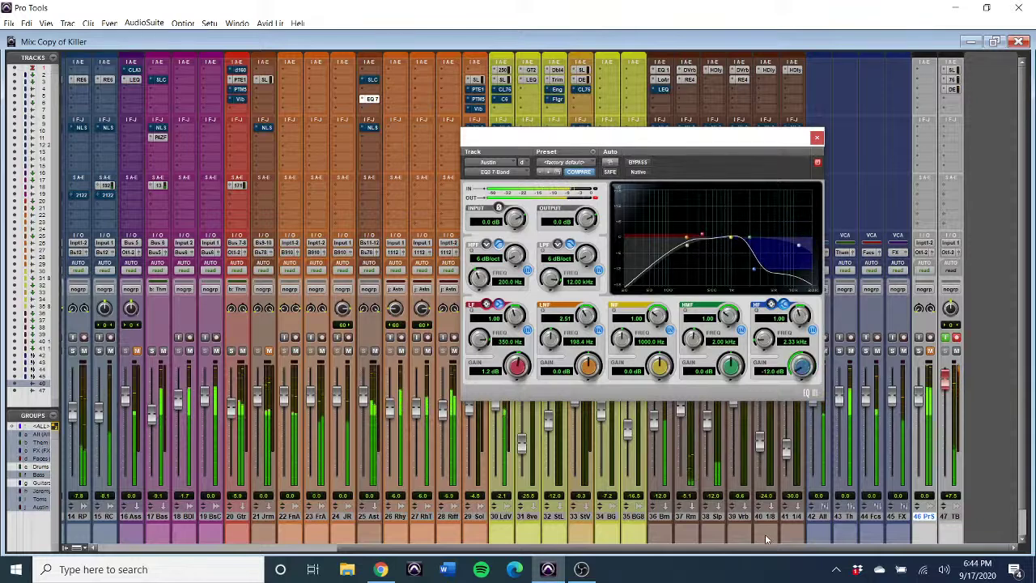
pyautogui.keyDown('alt'); pyautogui.click(802, 368); pyautogui.keyUp('alt')
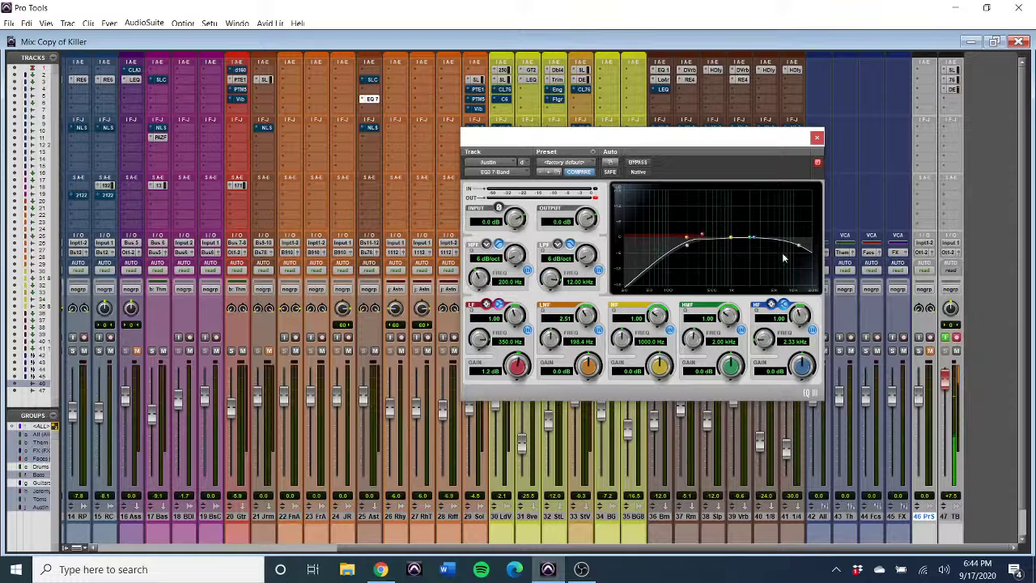
# - Set the HF shelf's frequency to 4 kHz and cut its gain to -1.8 dB
pyautogui.click(789, 342)
pyautogui.write('4000')
pyautogui.press('Return')
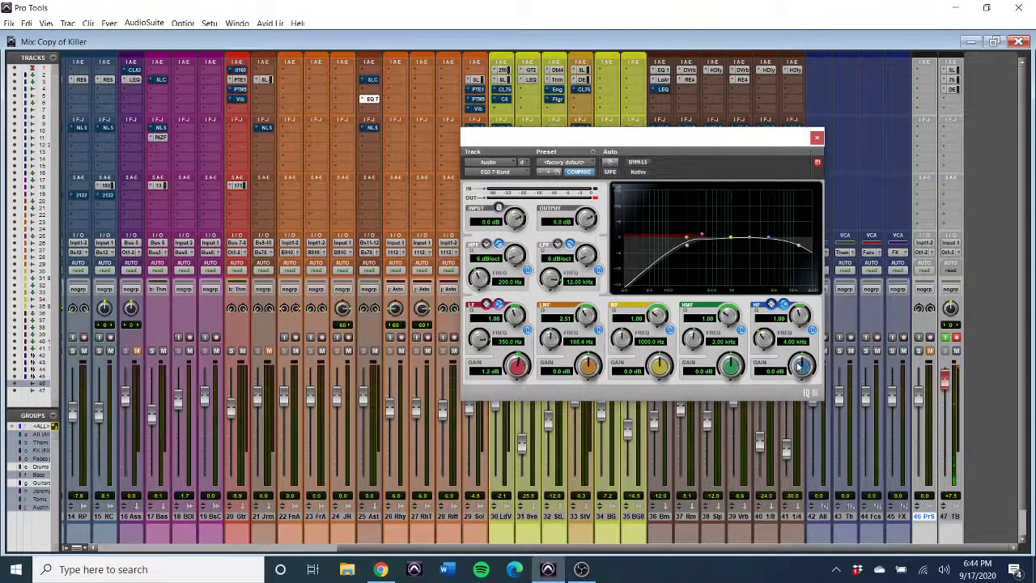
pyautogui.moveTo(799, 366); pyautogui.dragTo(785, 383)
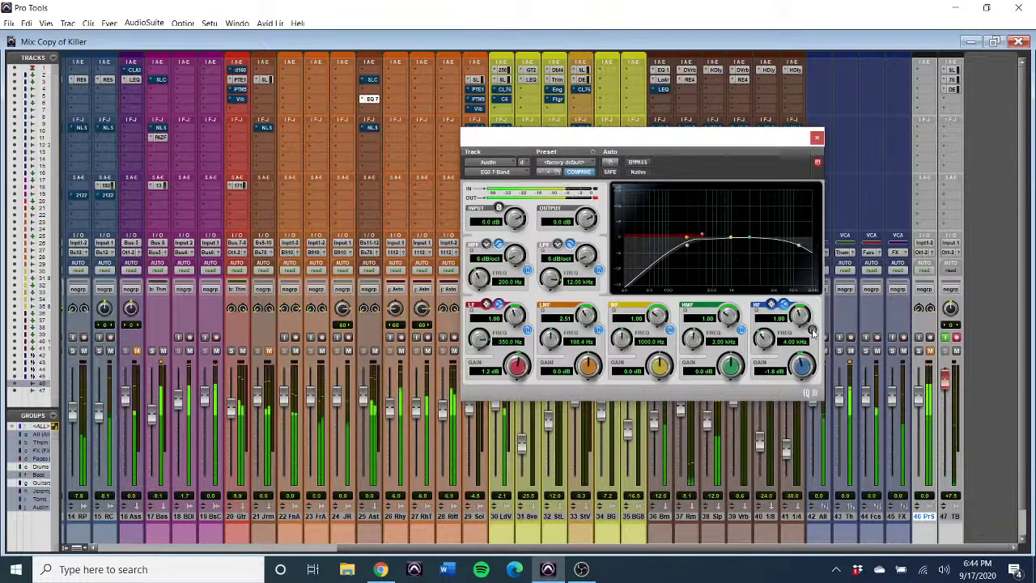
# - Compare the guitar sound with the HF shelf switched off and on, and with the whole EQ bypassed and active
pyautogui.click(812, 330)
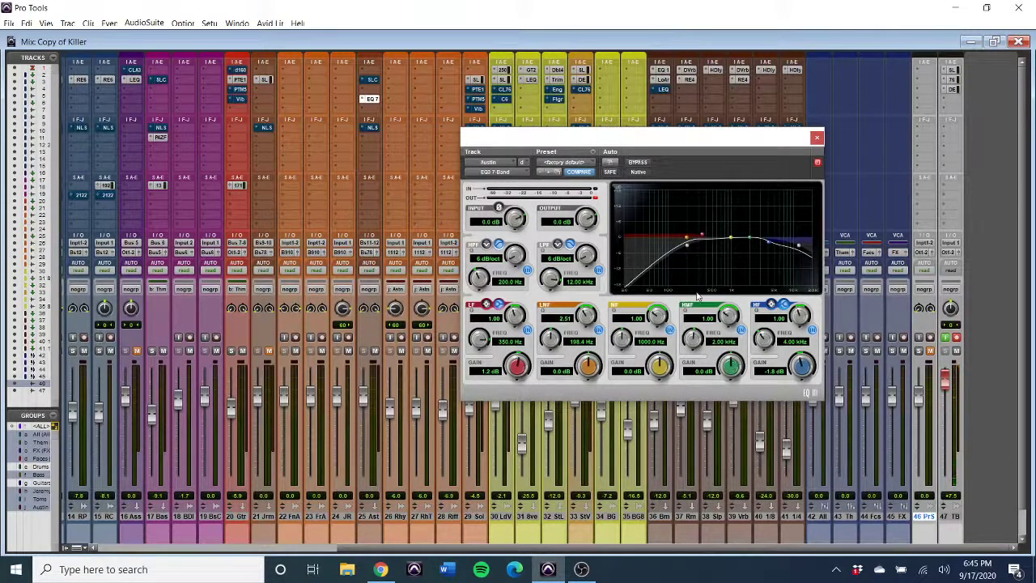
pyautogui.click(638, 163)
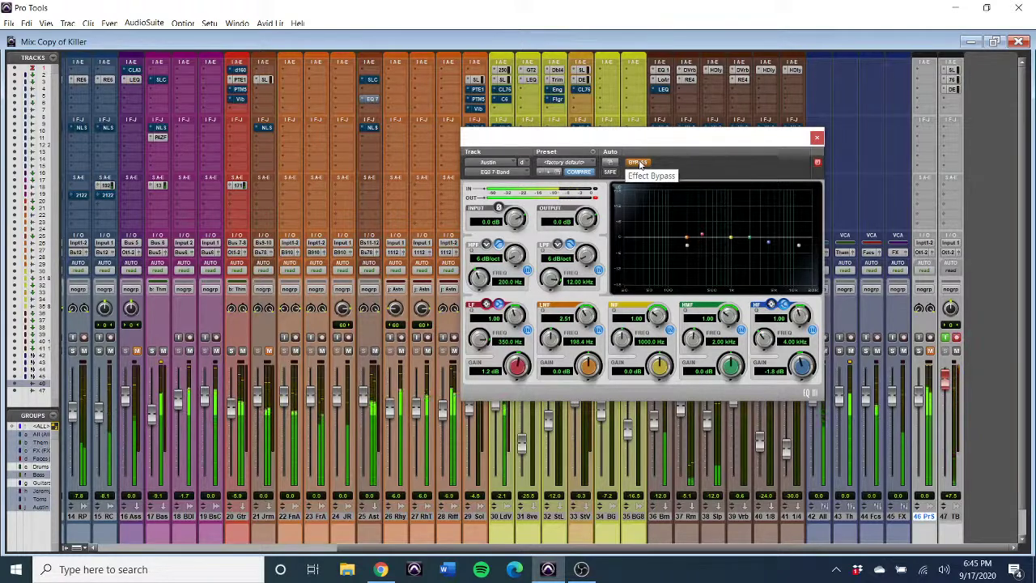
pyautogui.click(638, 164)
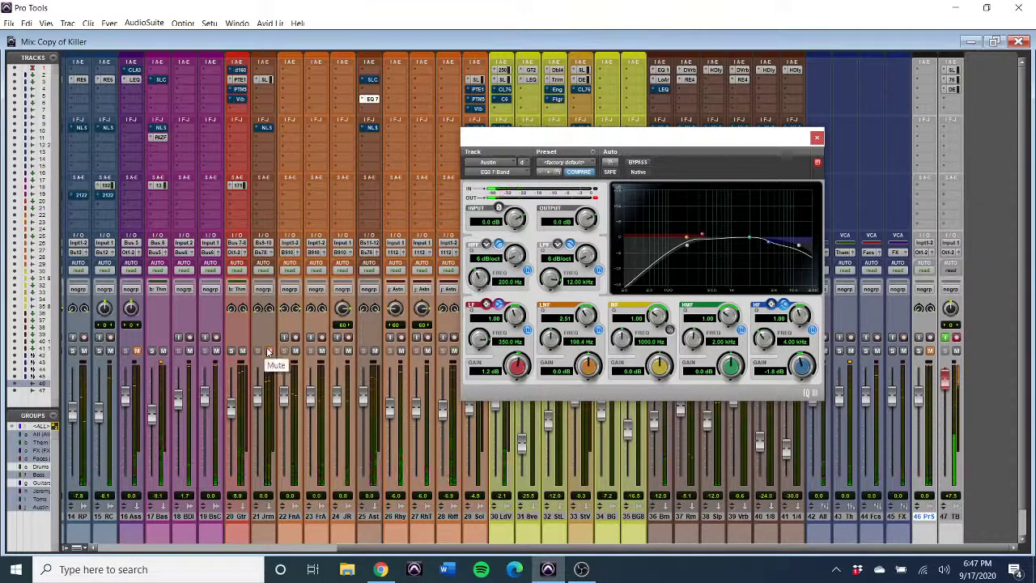
pyautogui.moveTo(266, 347); pyautogui.dragTo(386, 352)
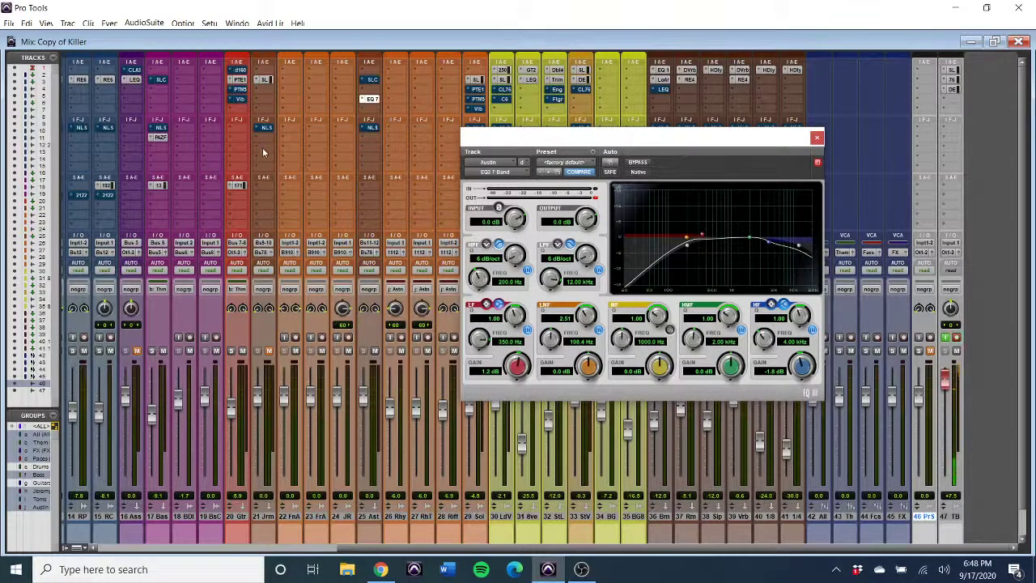
# - Close the EQ and insert the stereo PAZ-Frequency analyzer on guitar track 21, moving its window clear of the inserts
pyautogui.click(818, 138)
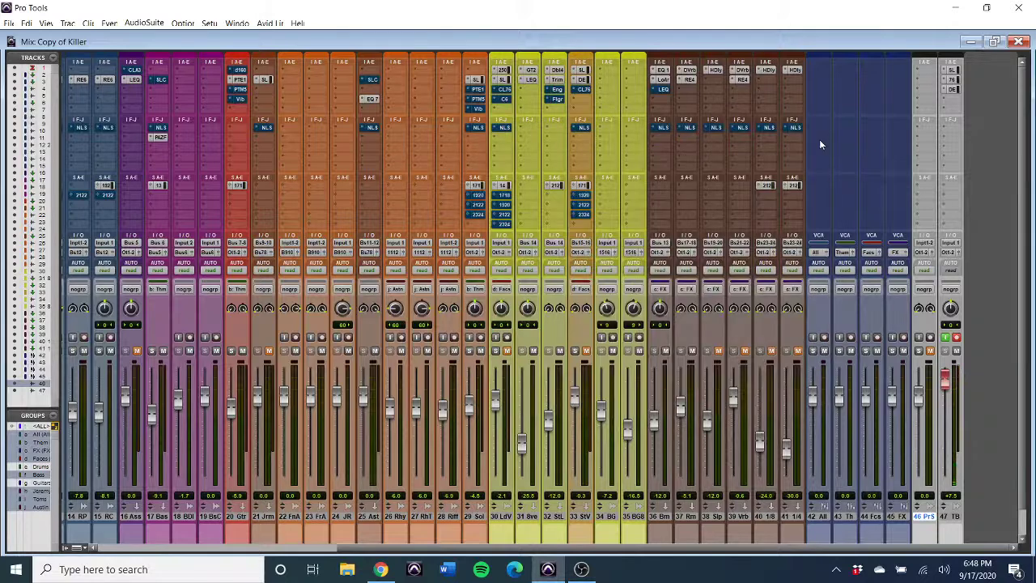
pyautogui.click(264, 152)
pyautogui.moveTo(324, 185)
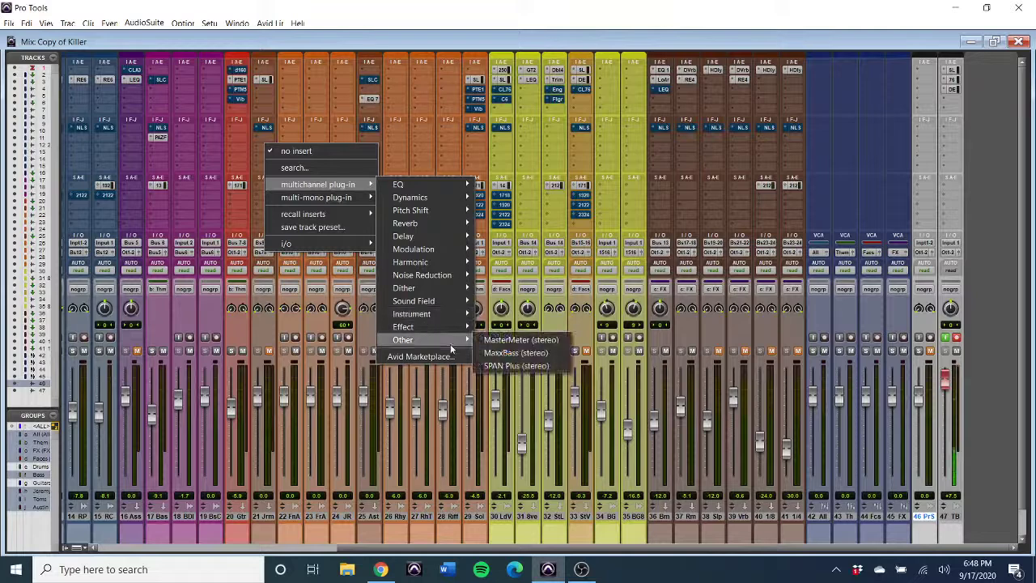
pyautogui.moveTo(450, 306)
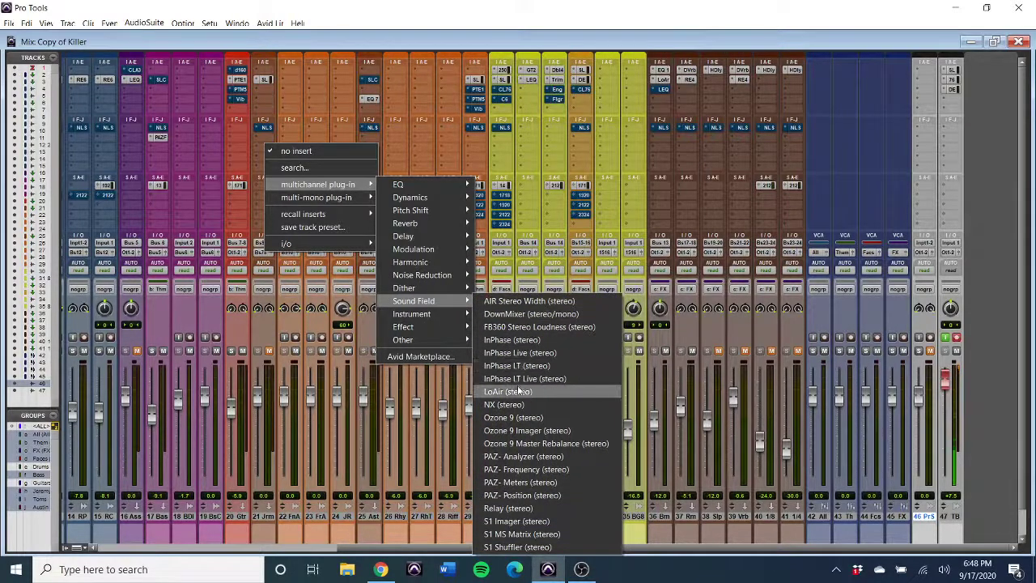
pyautogui.click(524, 470)
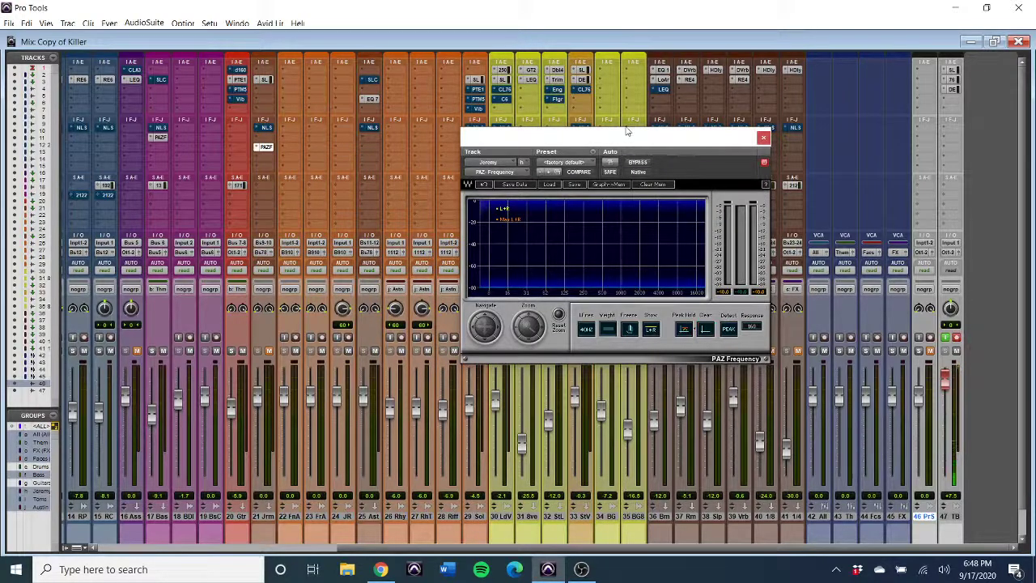
pyautogui.moveTo(624, 137); pyautogui.dragTo(243, 189)
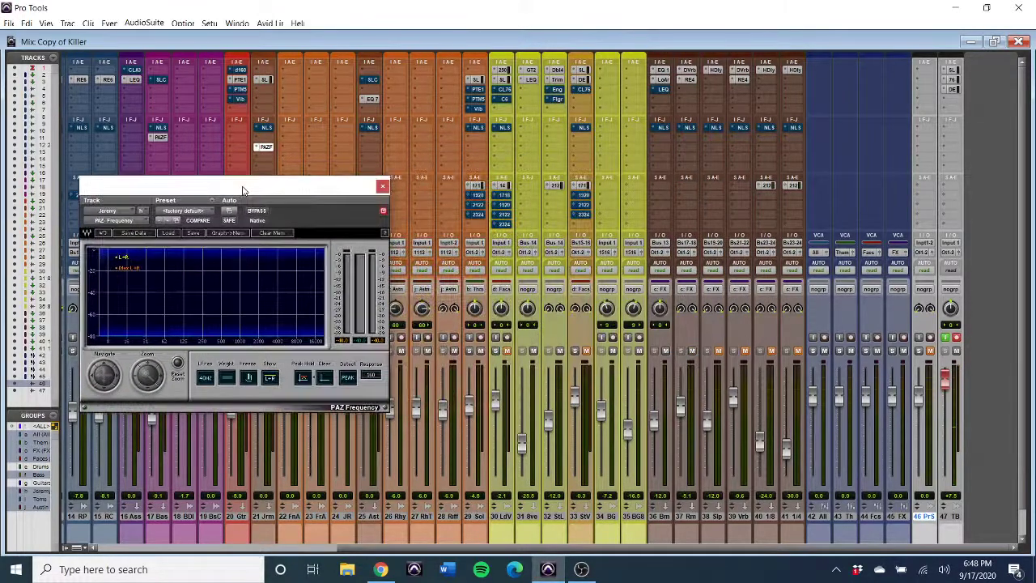
# - Add the same PAZ-Frequency analyzer to guitar track 25 and arrange both analyzer windows side by side
pyautogui.click(382, 212)
pyautogui.click(370, 148)
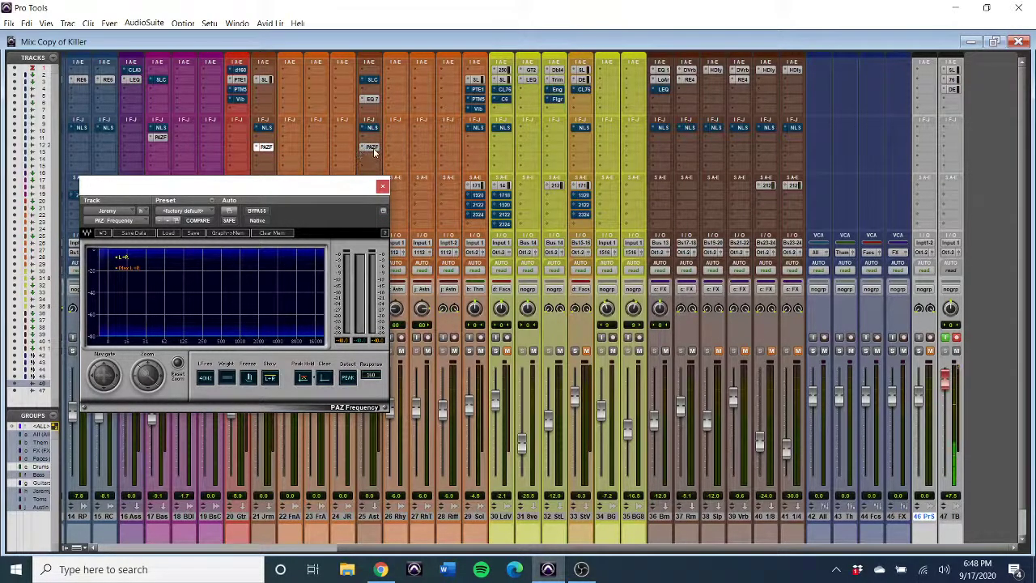
pyautogui.moveTo(318, 192); pyautogui.dragTo(659, 194)
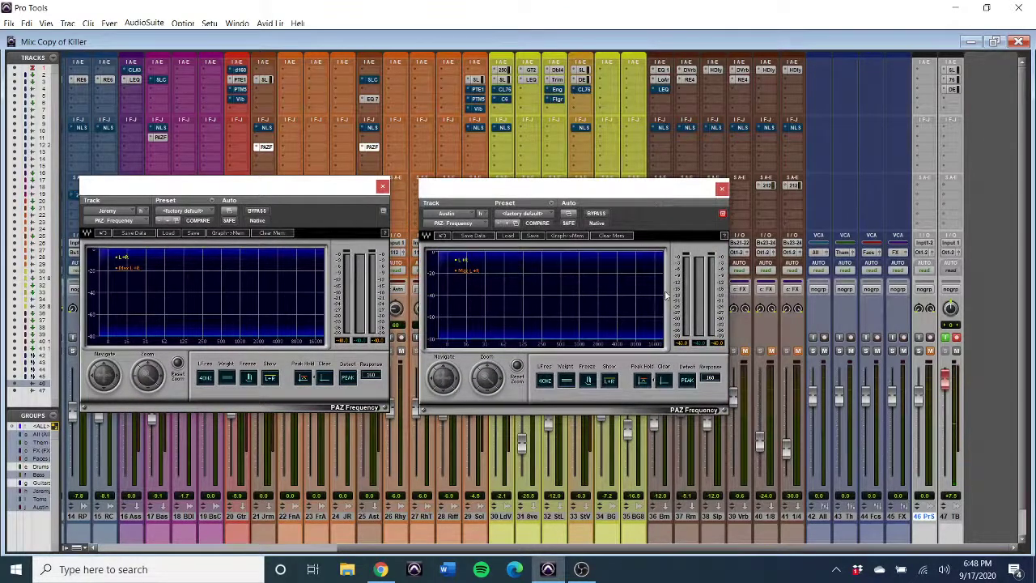
# - Play the mix and compare the two guitars' spectra, inspecting the peaks in track 25's midrange
pyautogui.press('space')
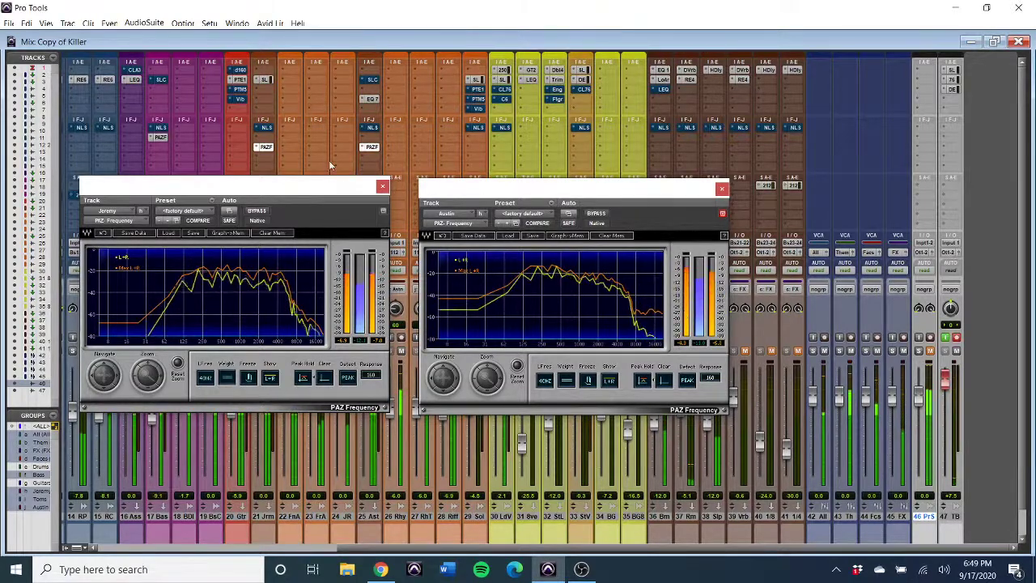
pyautogui.moveTo(332, 191); pyautogui.dragTo(302, 208)
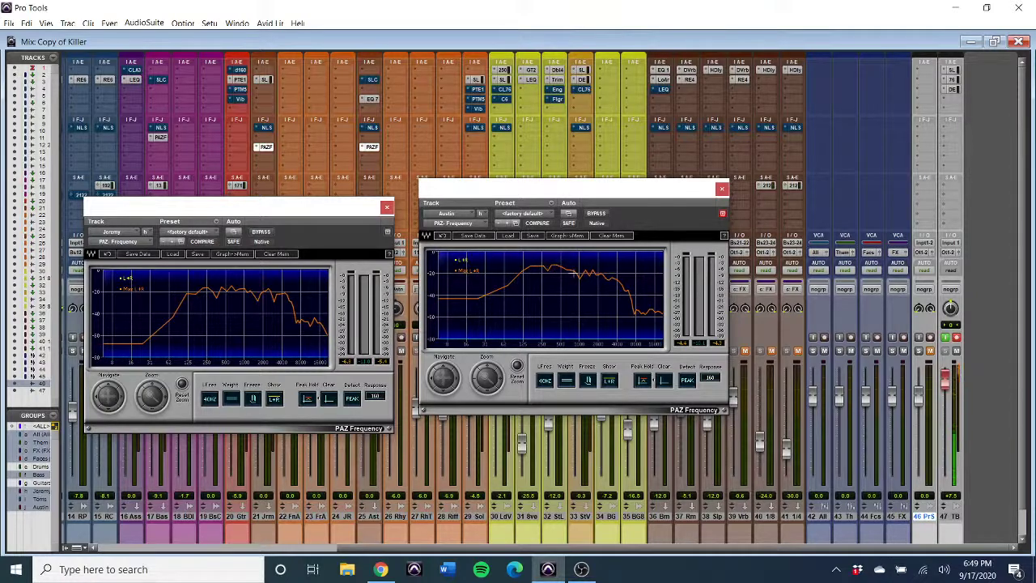
pyautogui.click(553, 265)
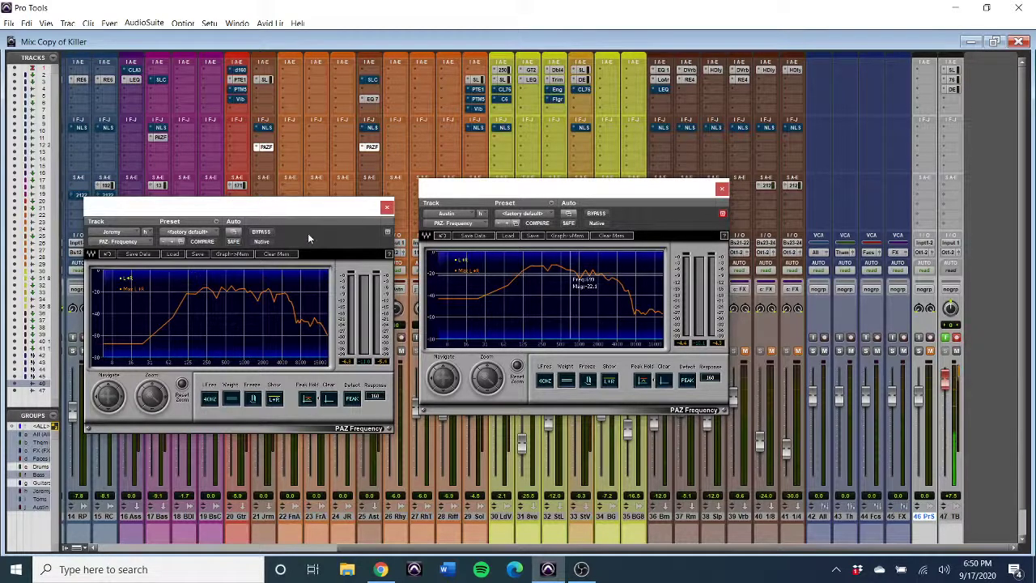
# - Reopen track 25's EQ3 7-Band and set the LMF band to 700 Hz, cutting it to -18.0 dB before easing to -9.0 dB
pyautogui.click(372, 100)
pyautogui.click(387, 208)
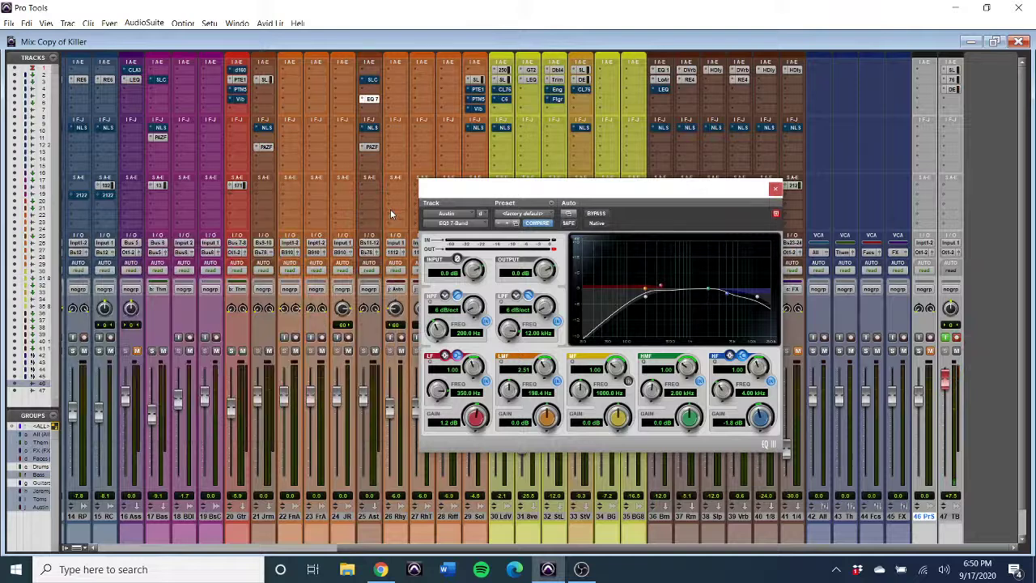
pyautogui.click(542, 393)
pyautogui.write('700')
pyautogui.press('Return')
pyautogui.moveTo(545, 421); pyautogui.dragTo(518, 568)
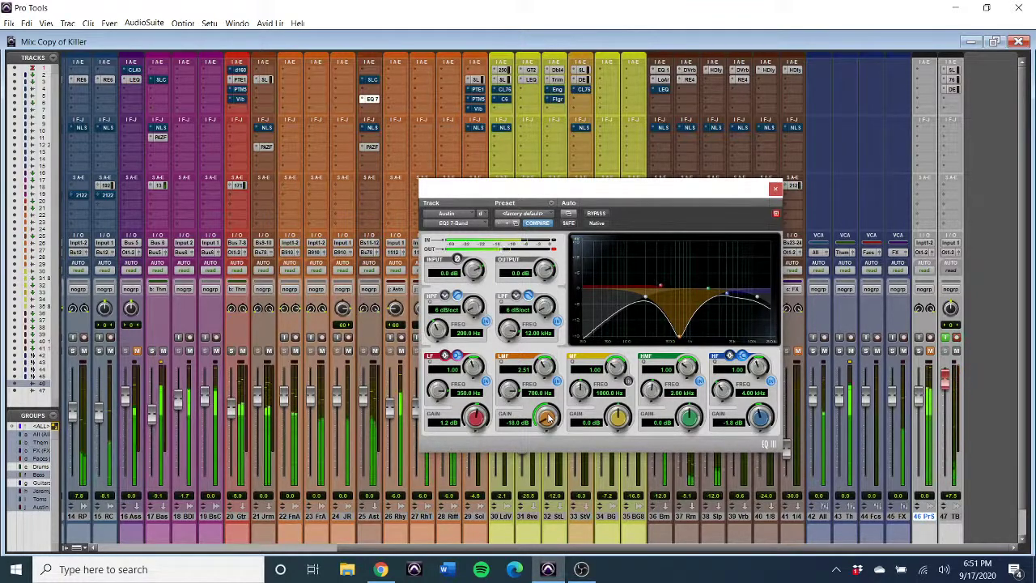
pyautogui.moveTo(547, 418); pyautogui.dragTo(560, 373)
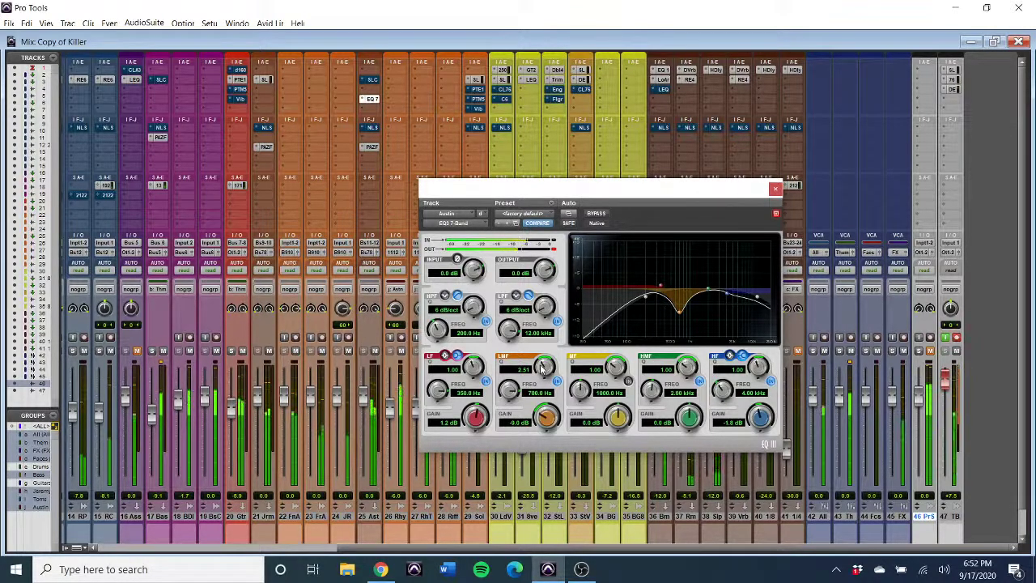
# - Sweep the LMF band's Q up to 10.00, settle on 3.76, and switch the band off for comparison
pyautogui.moveTo(542, 367); pyautogui.dragTo(564, 276)
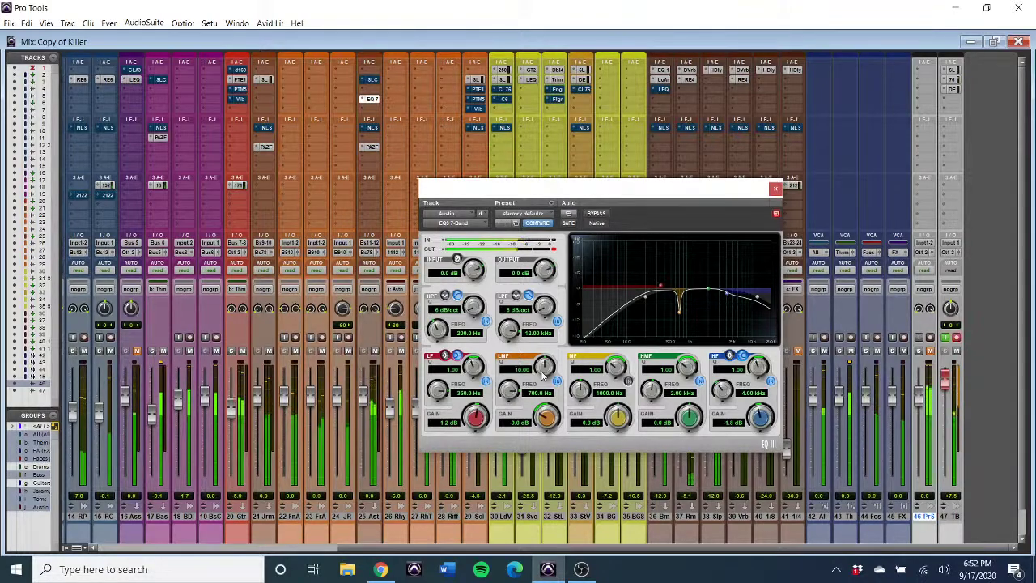
pyautogui.moveTo(541, 376); pyautogui.dragTo(518, 447)
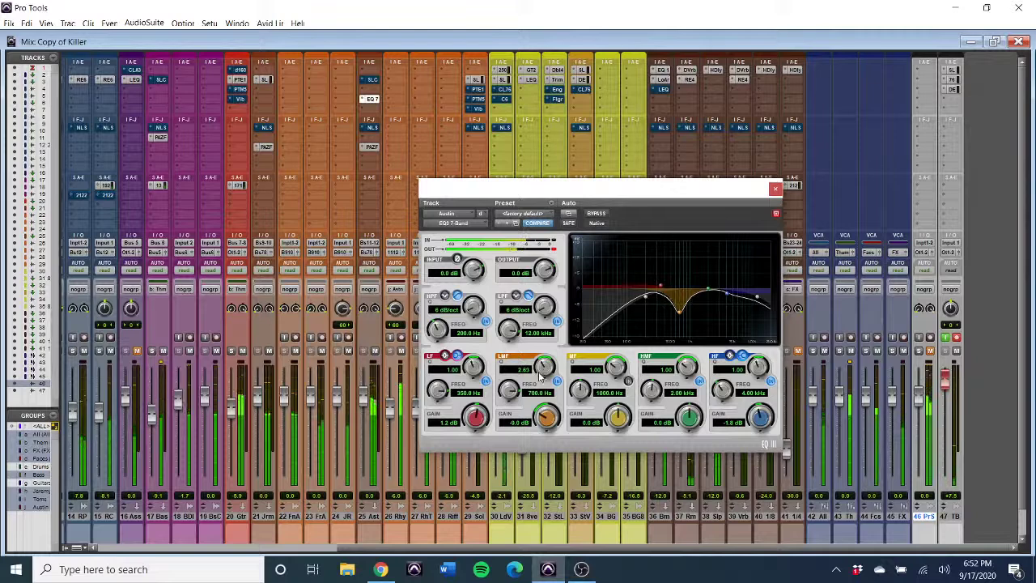
pyautogui.moveTo(540, 375); pyautogui.dragTo(546, 366)
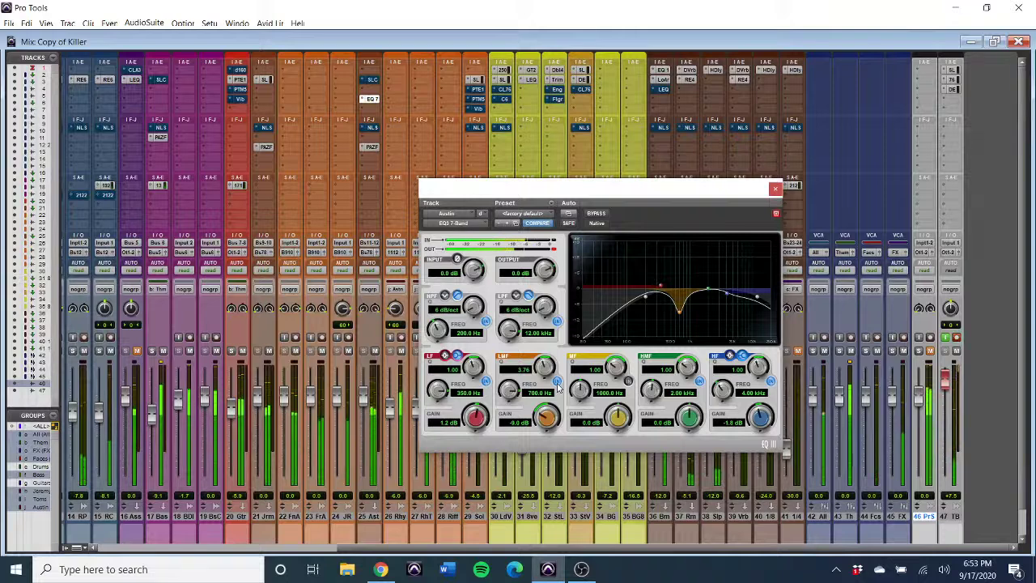
pyautogui.click(557, 384)
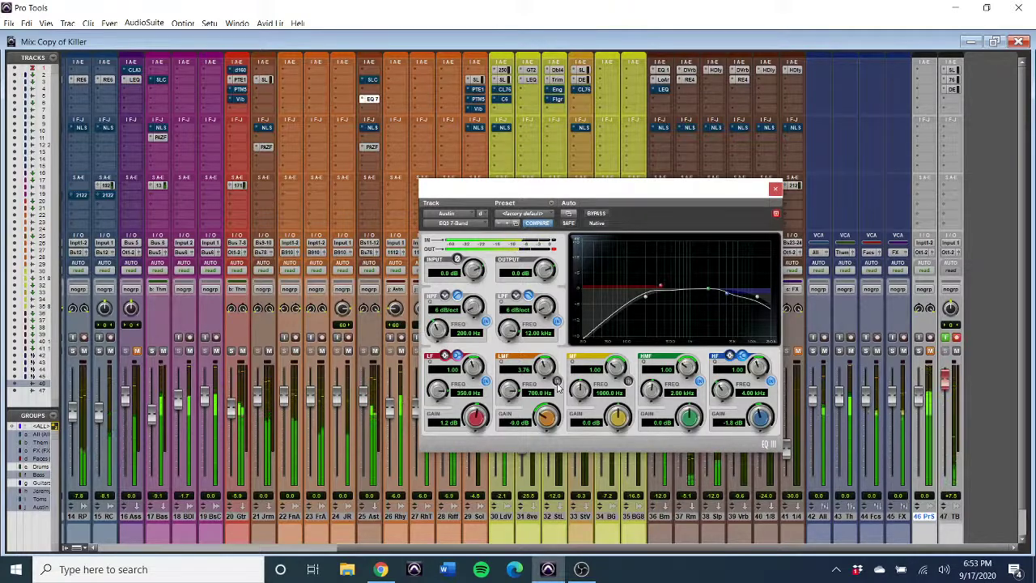
# - Switch the LMF band back on and compare the PAZ-Frequency spectra of guitar tracks 21 and 25 side by side
pyautogui.click(556, 383)
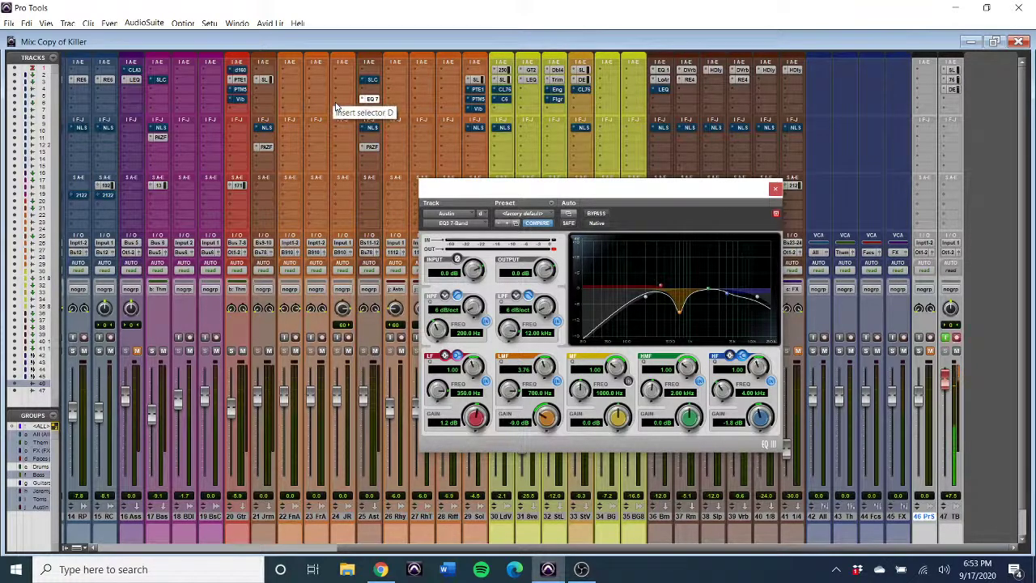
pyautogui.click(266, 148)
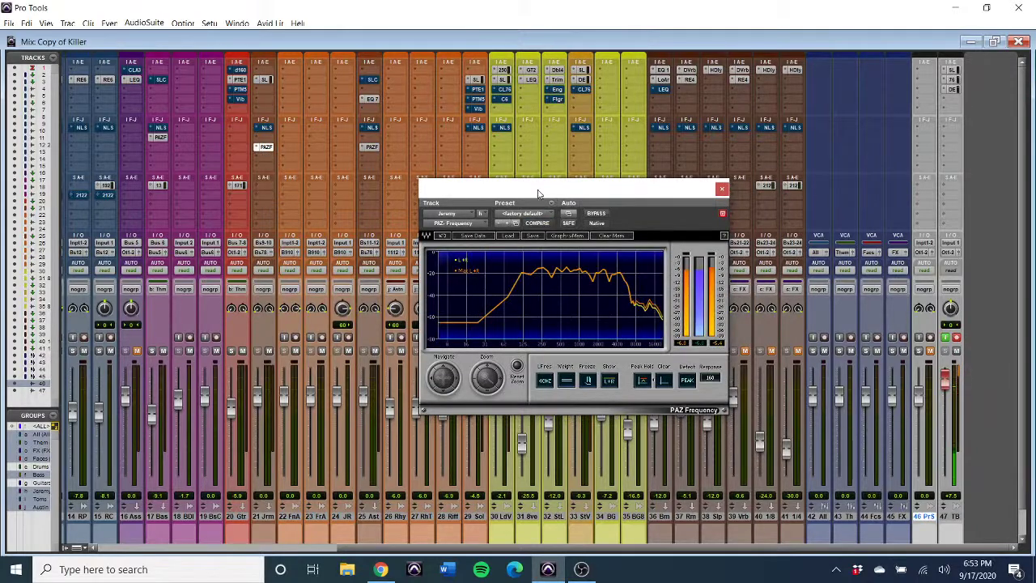
pyautogui.moveTo(538, 193); pyautogui.dragTo(226, 210)
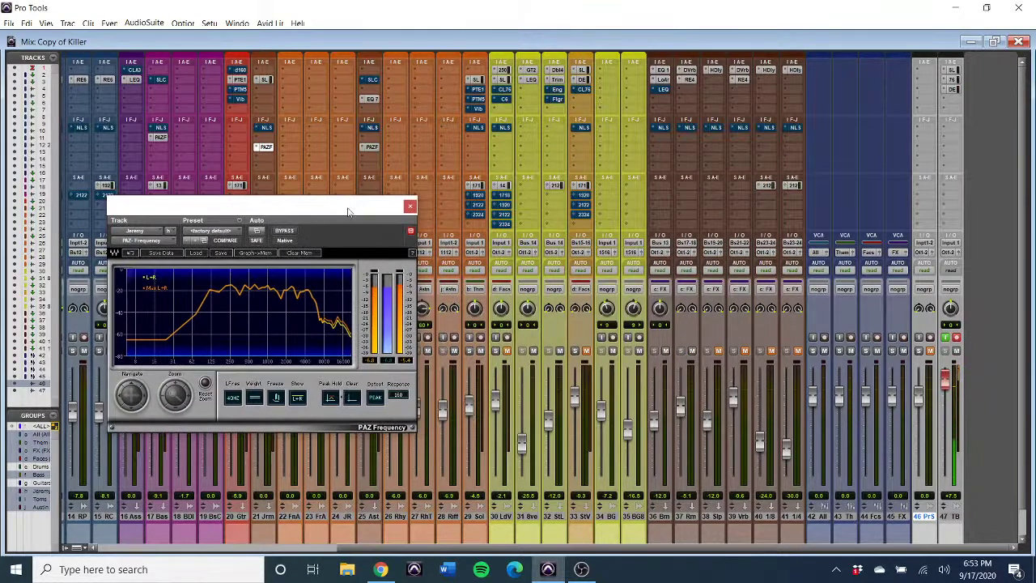
pyautogui.click(409, 232)
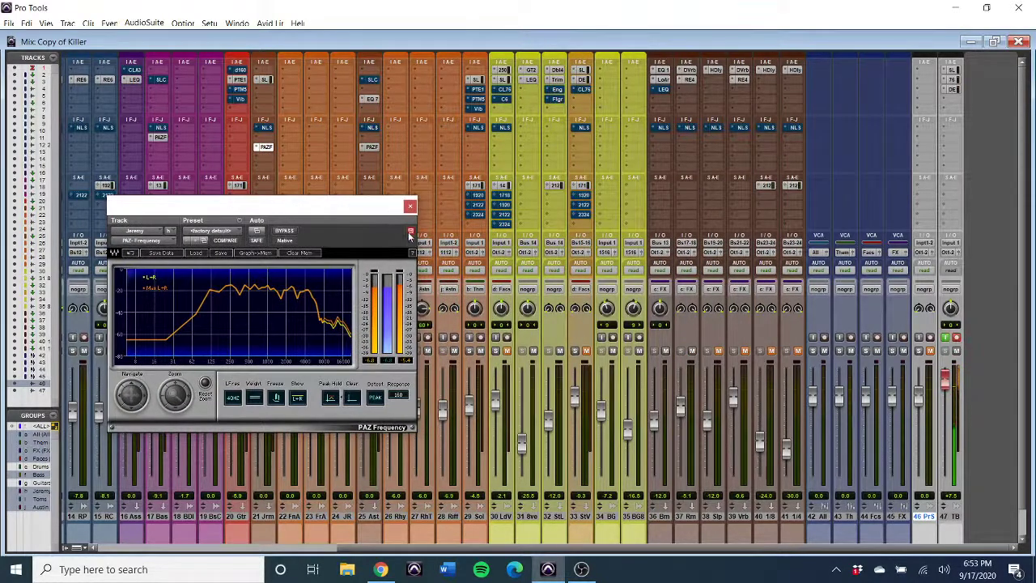
pyautogui.click(371, 148)
pyautogui.moveTo(360, 209); pyautogui.dragTo(690, 199)
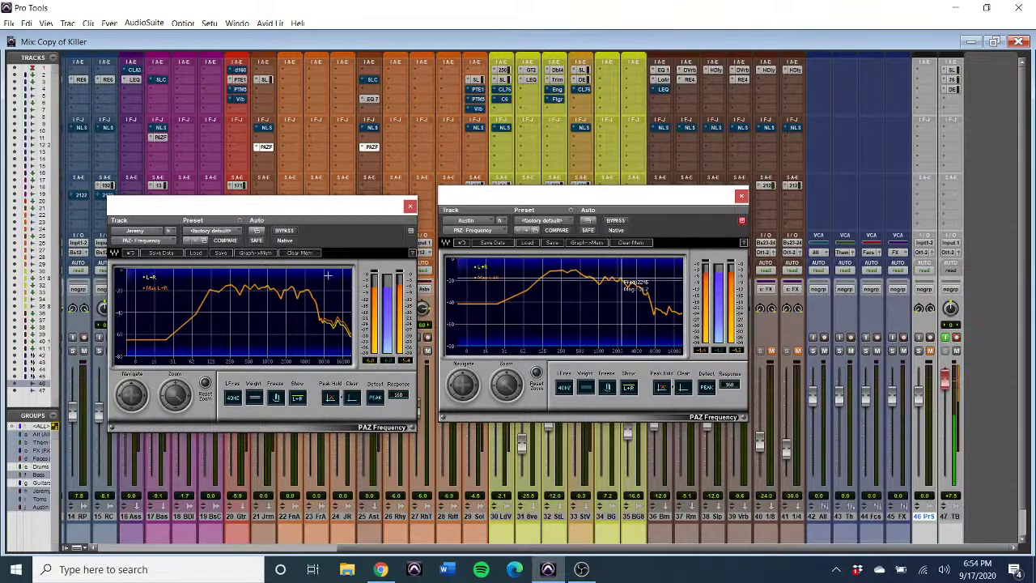
pyautogui.click(411, 206)
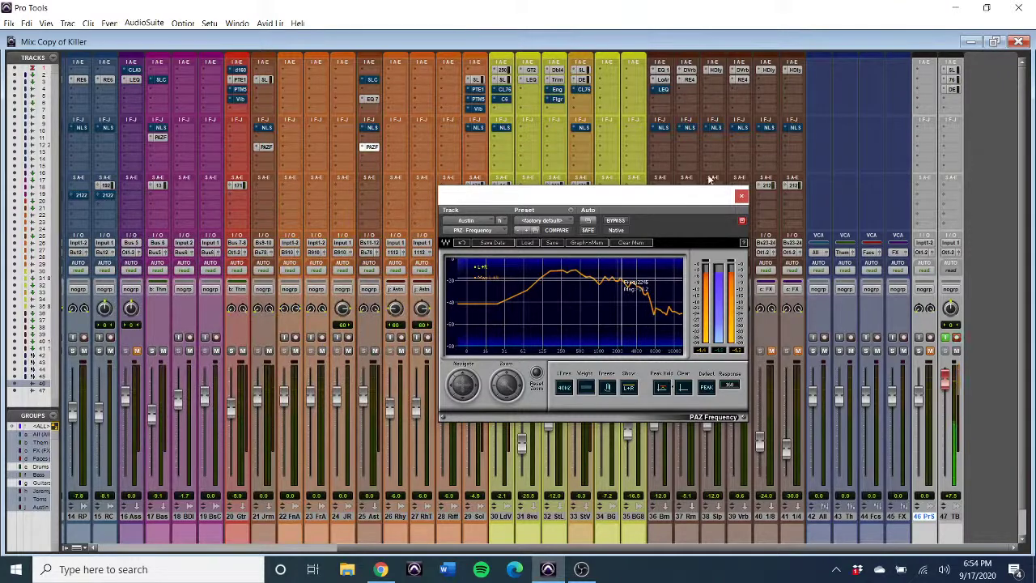
pyautogui.click(741, 195)
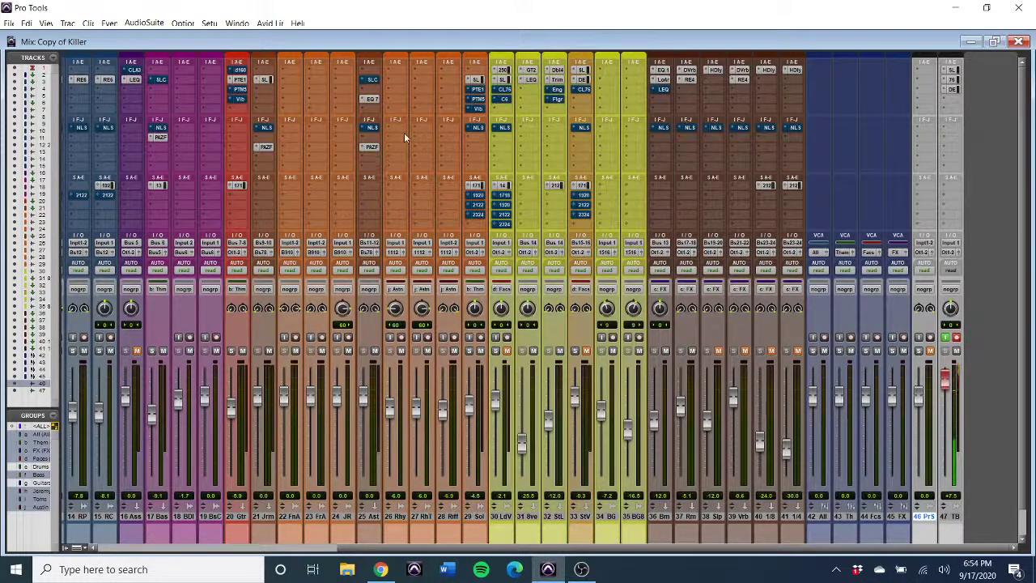
# - Reopen track 25's EQ3 7-Band and set the HMF band's frequency to 1.70 kHz
pyautogui.click(374, 99)
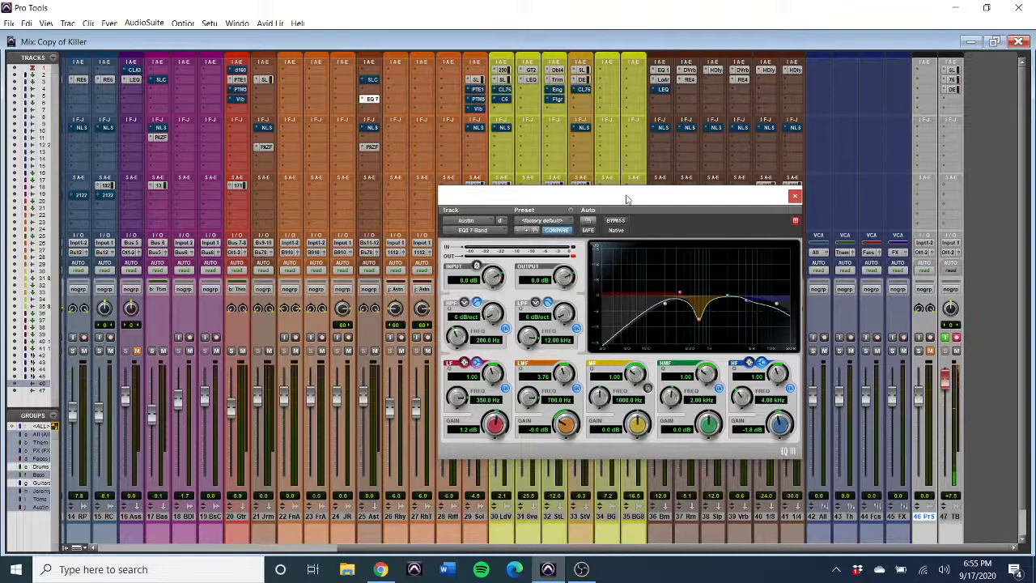
pyautogui.moveTo(624, 197); pyautogui.dragTo(575, 119)
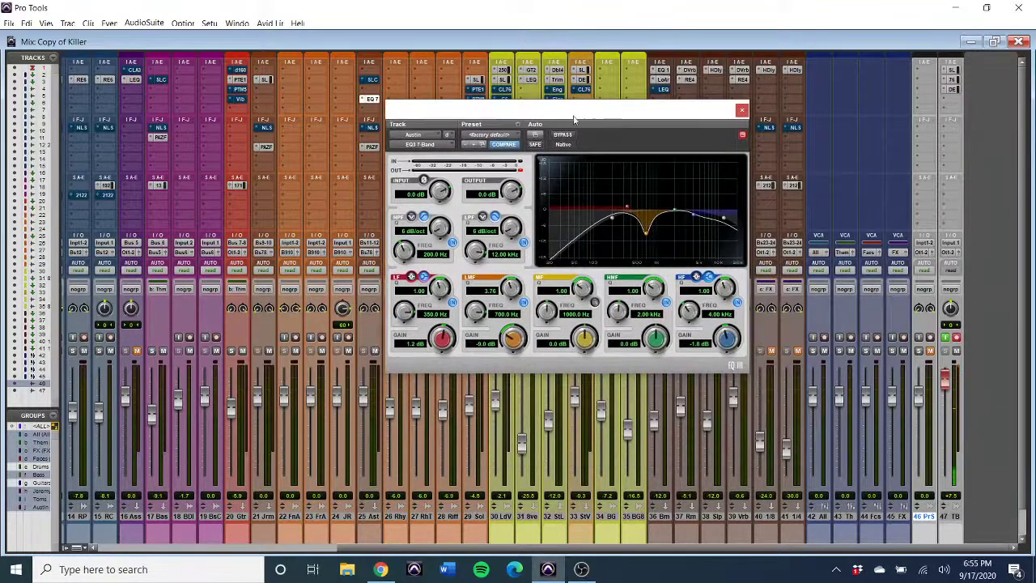
pyautogui.click(646, 316)
pyautogui.write('1700')
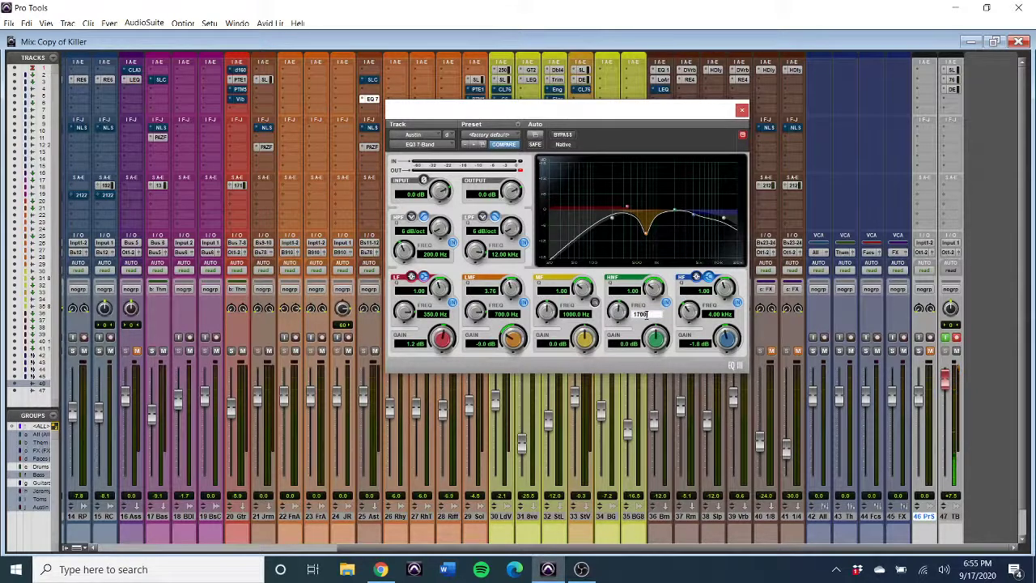
pyautogui.press('Return')
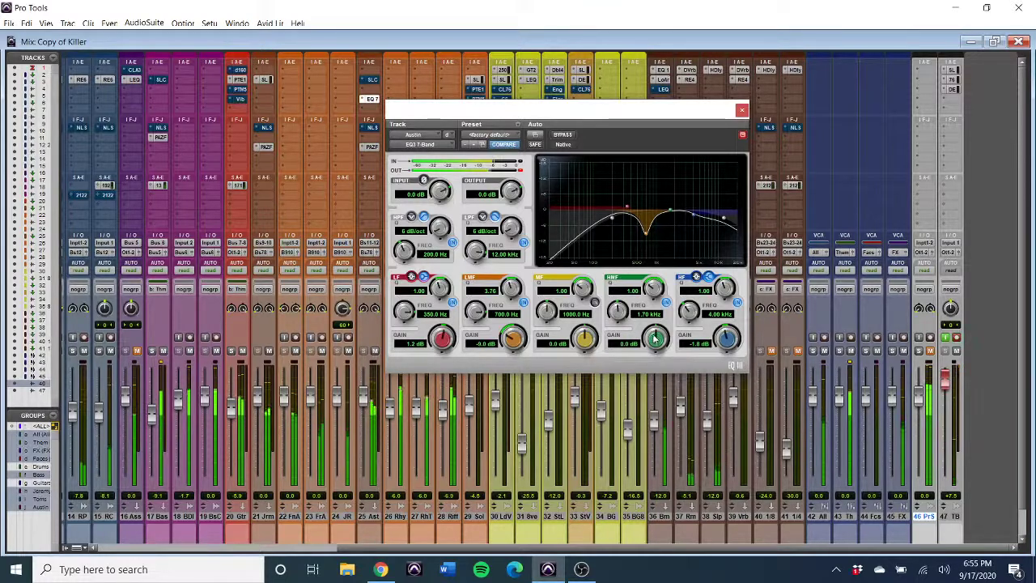
# - Try different HMF gain amounts during playback and set the band's boost to 2.1 dB
pyautogui.moveTo(654, 339)
pyautogui.mouseDown()
pyautogui.moveTo(683, 274)
pyautogui.moveTo(655, 357)
pyautogui.mouseUp()
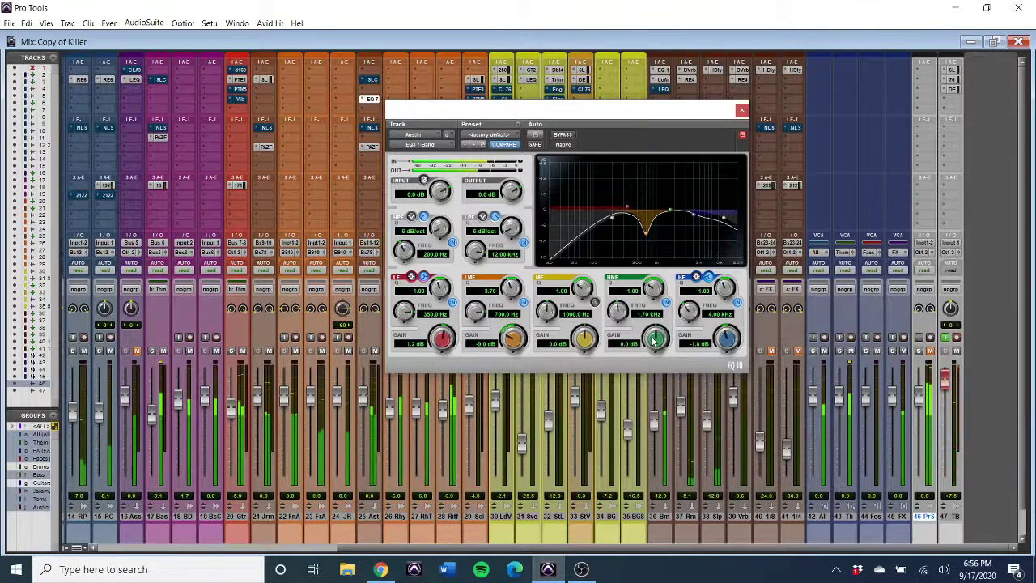
pyautogui.moveTo(654, 340); pyautogui.dragTo(662, 334)
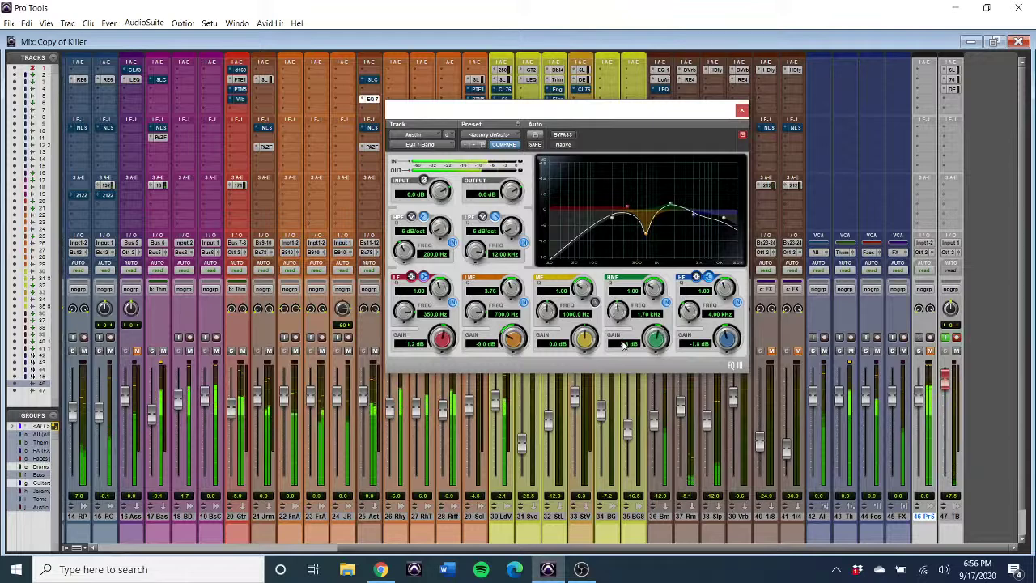
pyautogui.click(623, 343)
pyautogui.write('2.1')
pyautogui.press('Return')
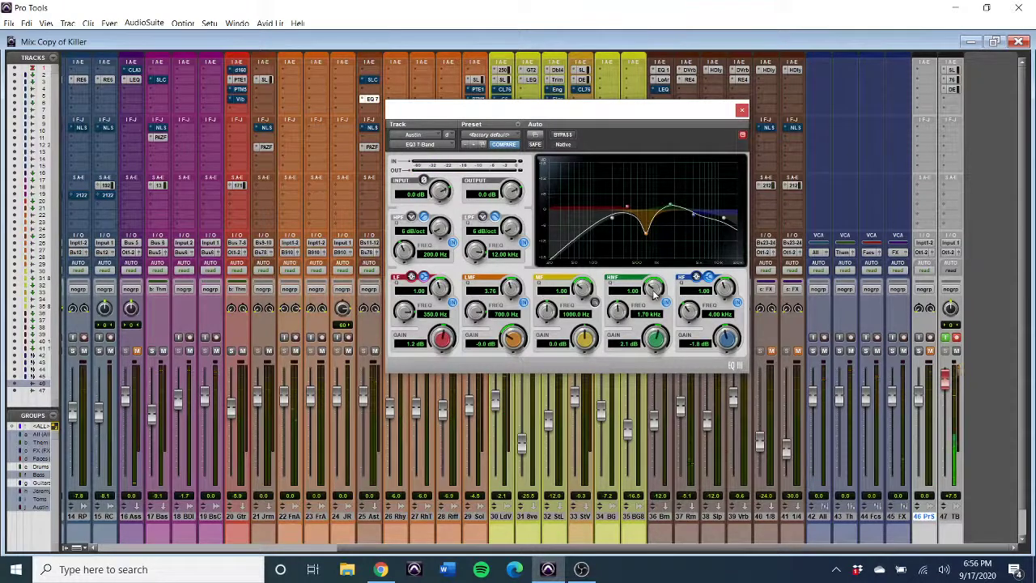
# - Widen the HMF band to a Q of 0.86 and compare the mix with the band off and on
pyautogui.moveTo(654, 293); pyautogui.dragTo(641, 370)
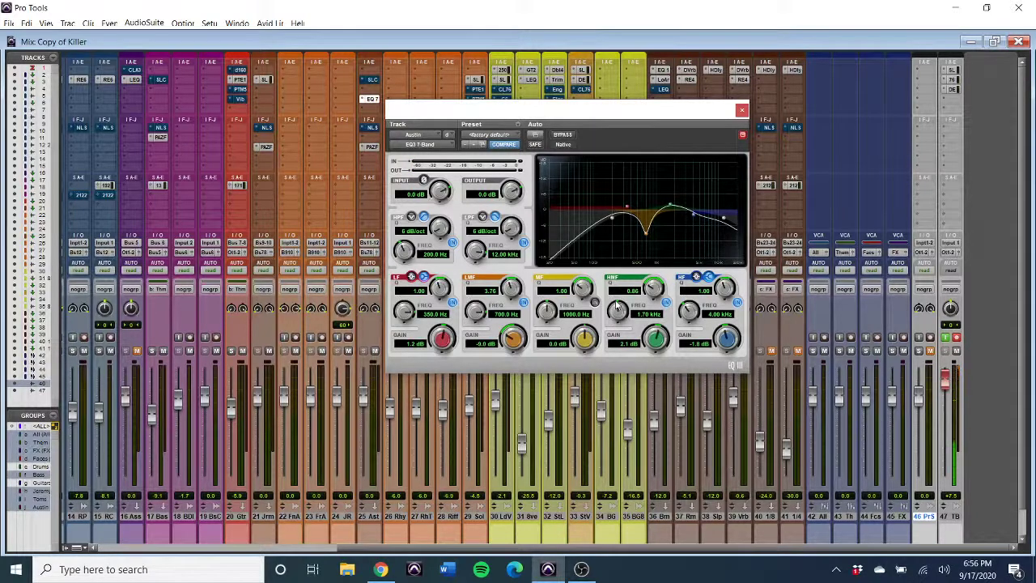
pyautogui.click(666, 302)
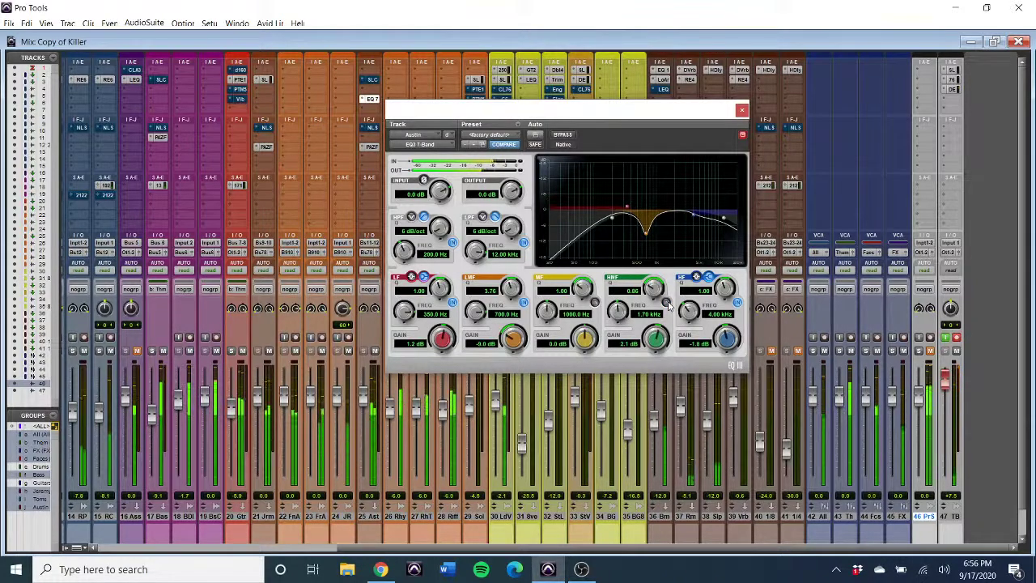
pyautogui.click(666, 302)
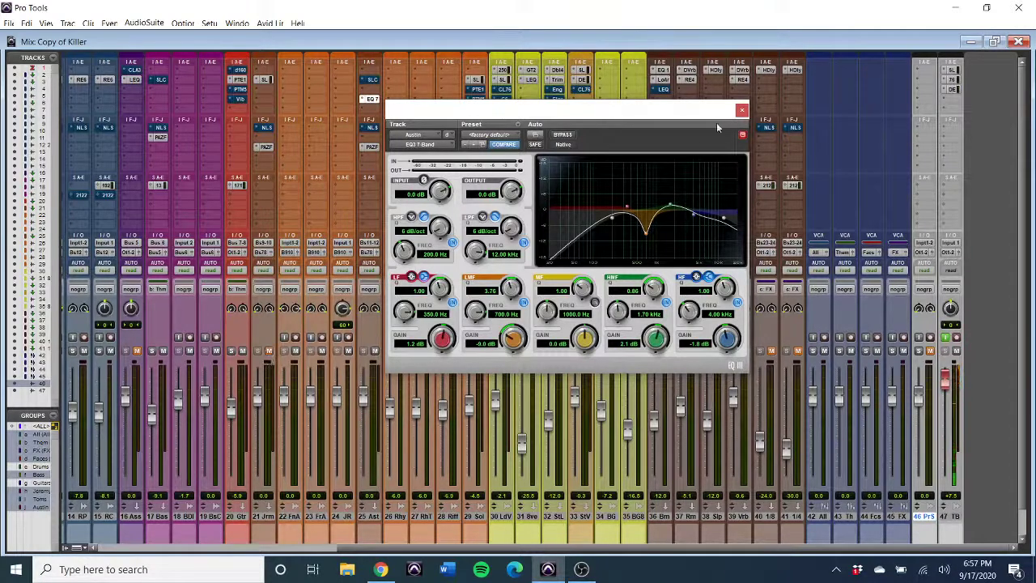
# - Compare the playing mix with track 25's entire EQ3 7-Band bypassed and active several times, leaving the EQ active
pyautogui.click(560, 136)
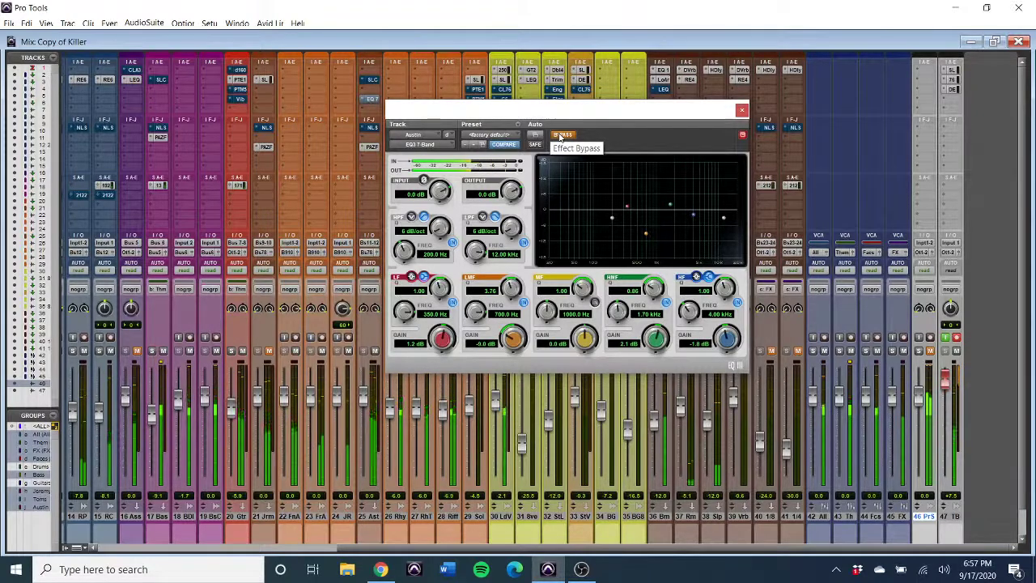
pyautogui.click(560, 136)
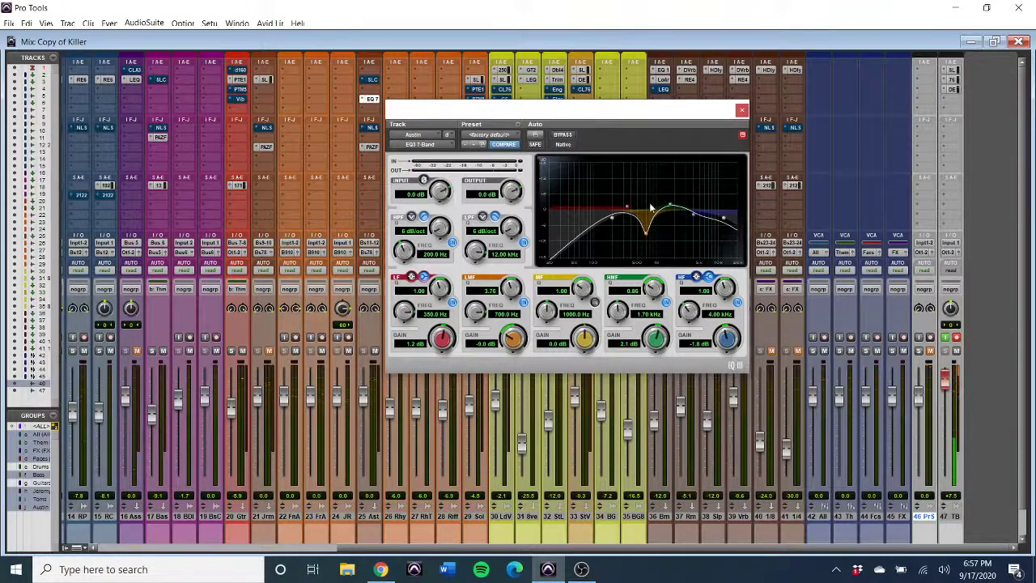
pyautogui.click(563, 135)
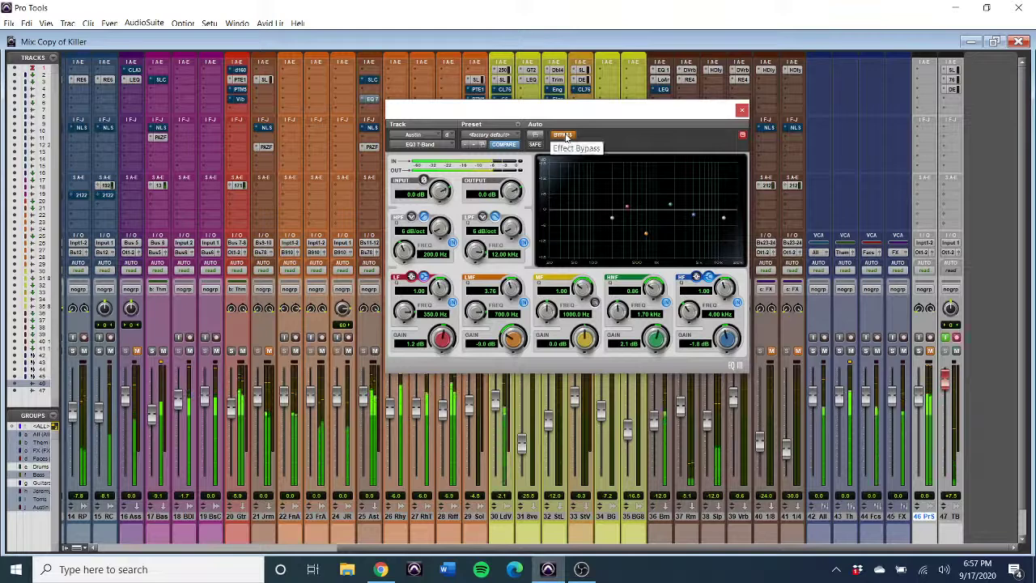
pyautogui.click(564, 136)
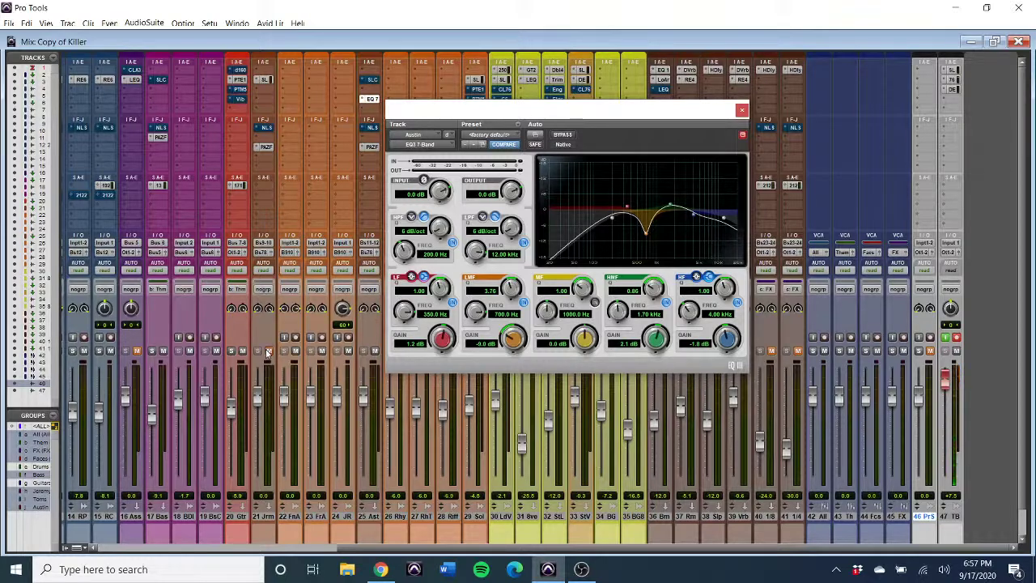
pyautogui.click(564, 135)
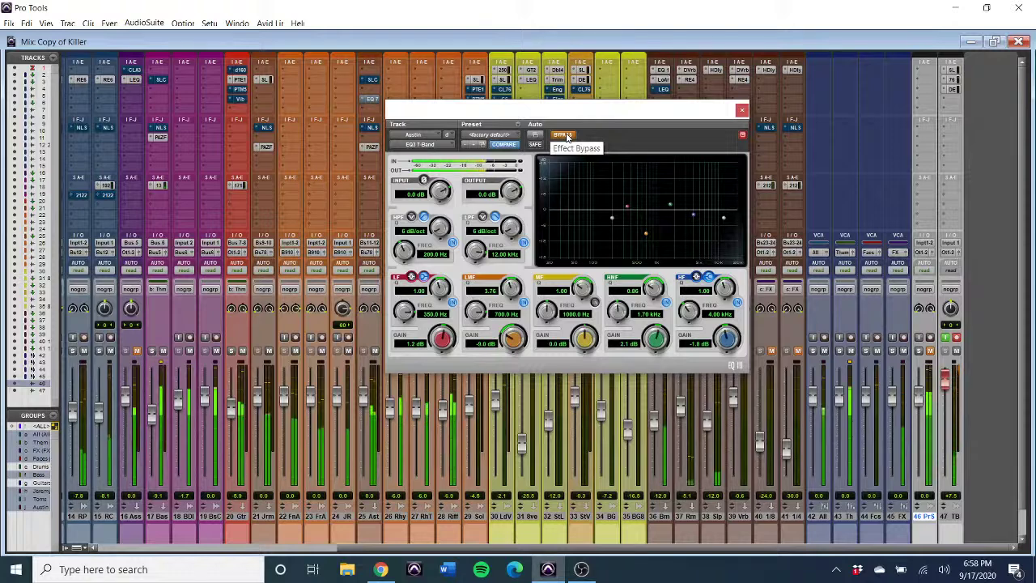
pyautogui.click(564, 136)
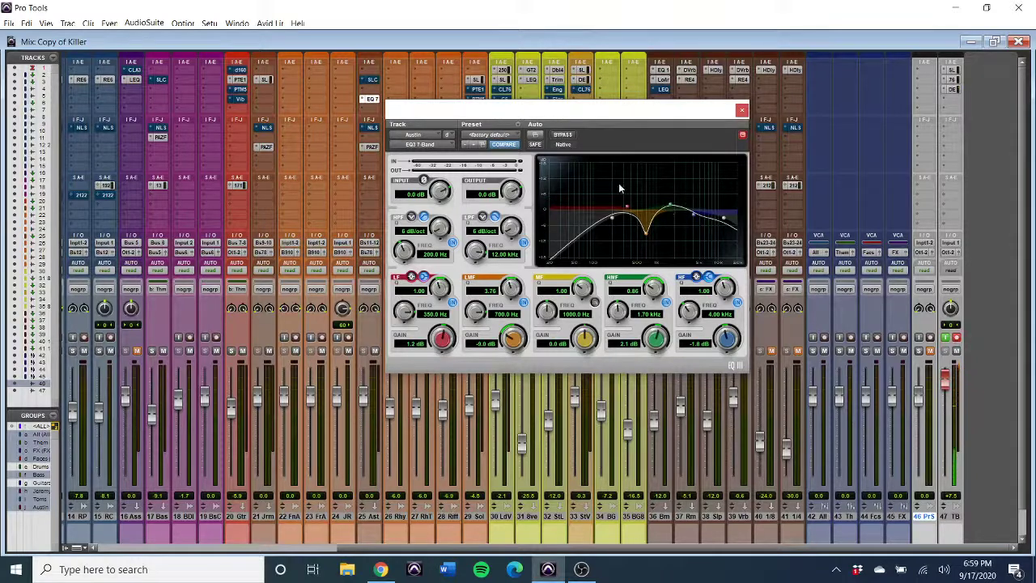
# - Remove the EQ3 7-Band insert from guitar track 25 and close its plug-in window
pyautogui.click(421, 151)
pyautogui.click(453, 148)
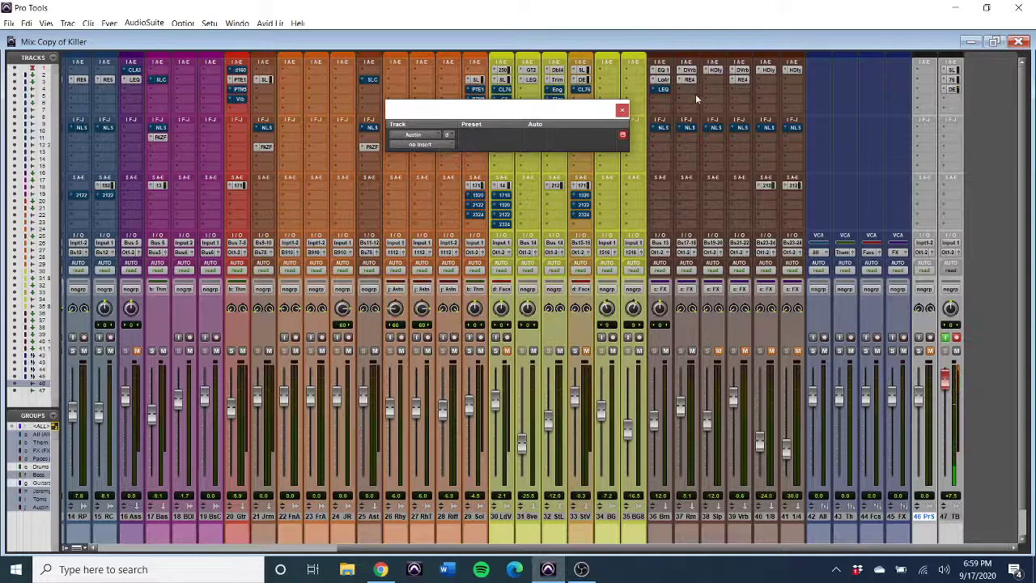
pyautogui.click(622, 111)
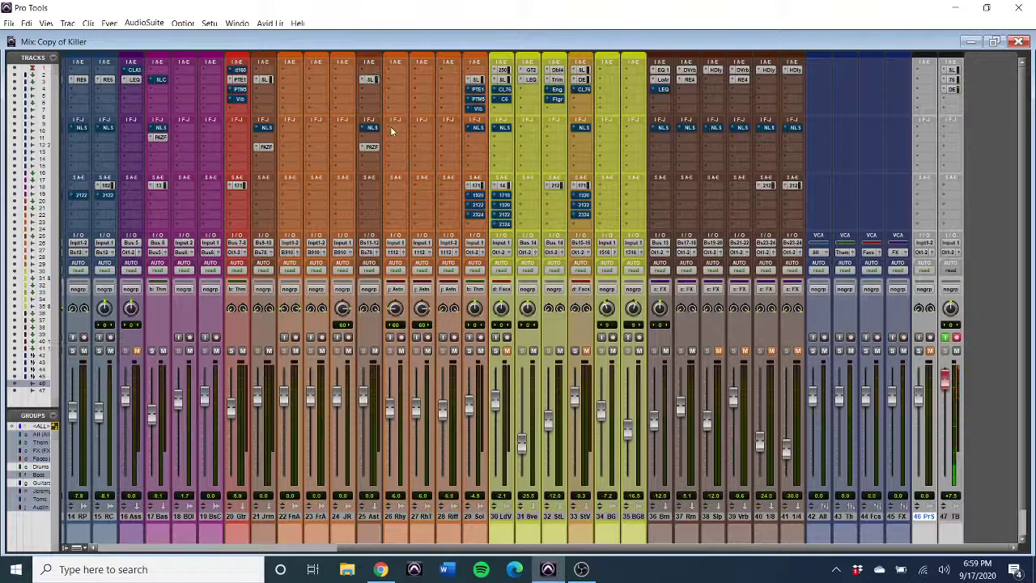
# - Look across the mixer from the master fader to the effects tracks, examining the EQ inserts on drums, bass, guitars and vocals
pyautogui.hscroll(-5, 391, 131)
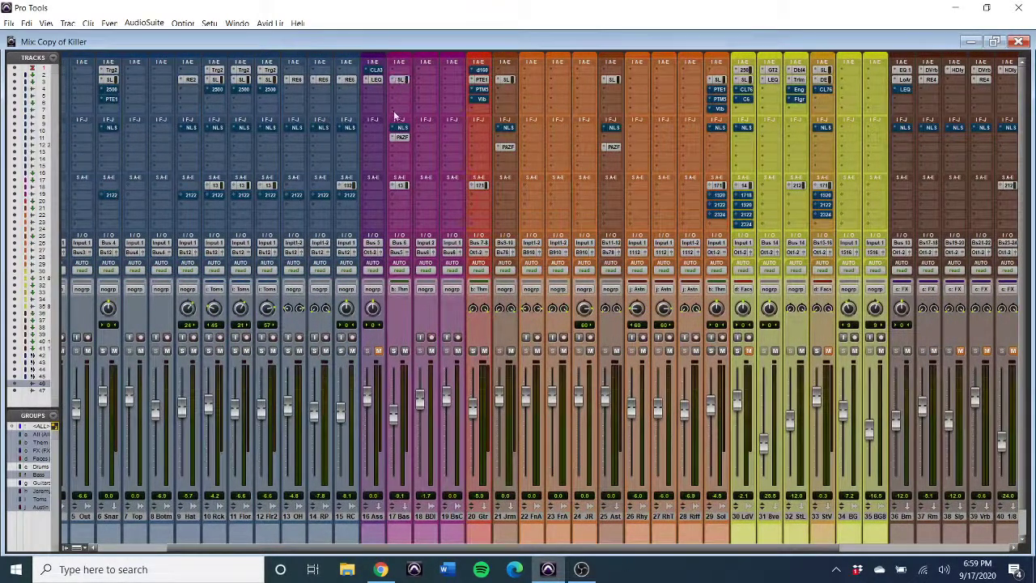
pyautogui.hscroll(-4, 394, 116)
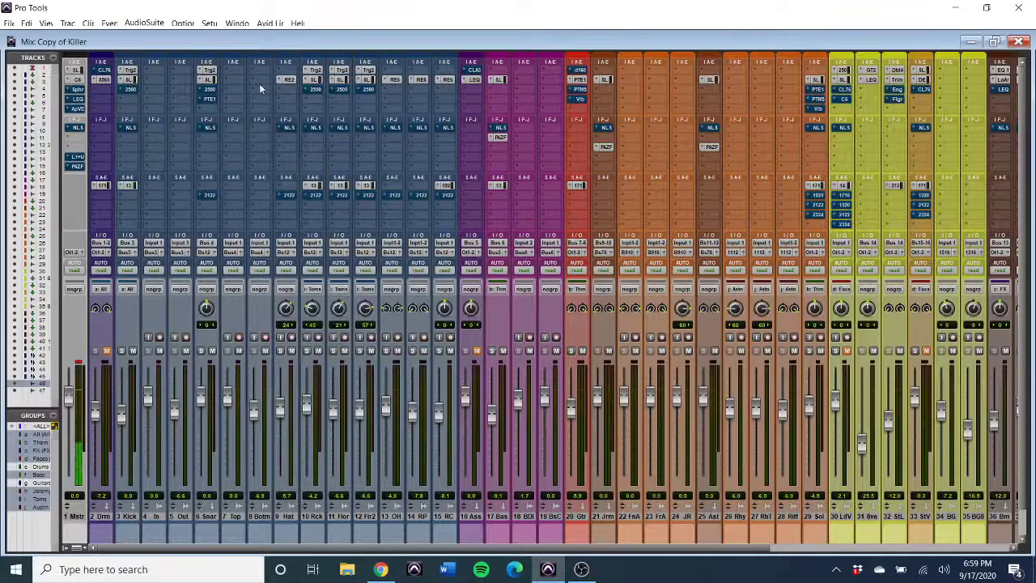
pyautogui.hscroll(10, 474, 145)
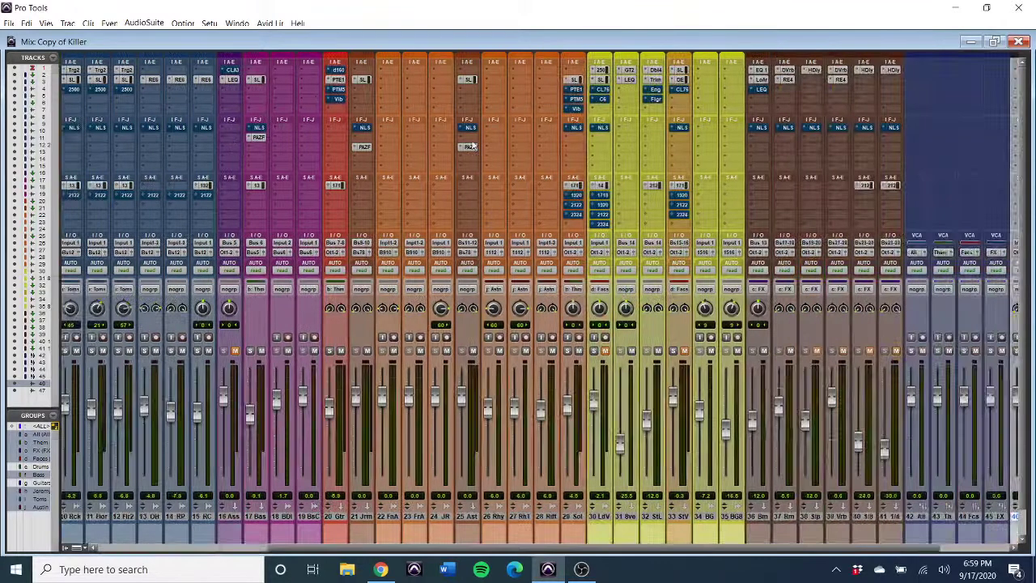
pyautogui.hscroll(-6, 473, 145)
pyautogui.hscroll(-3, 473, 145)
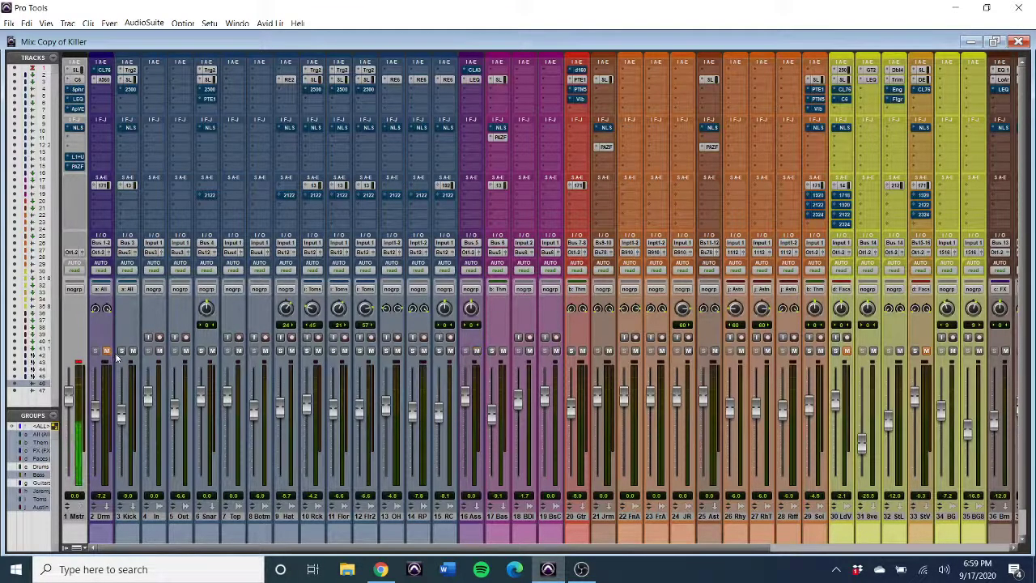
pyautogui.hscroll(6, 406, 301)
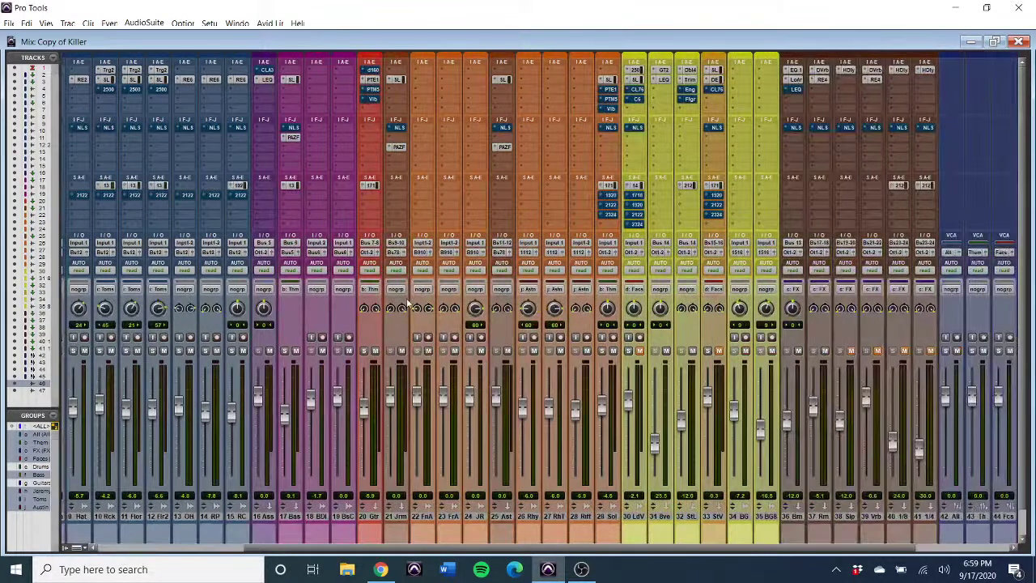
pyautogui.hscroll(-6, 406, 298)
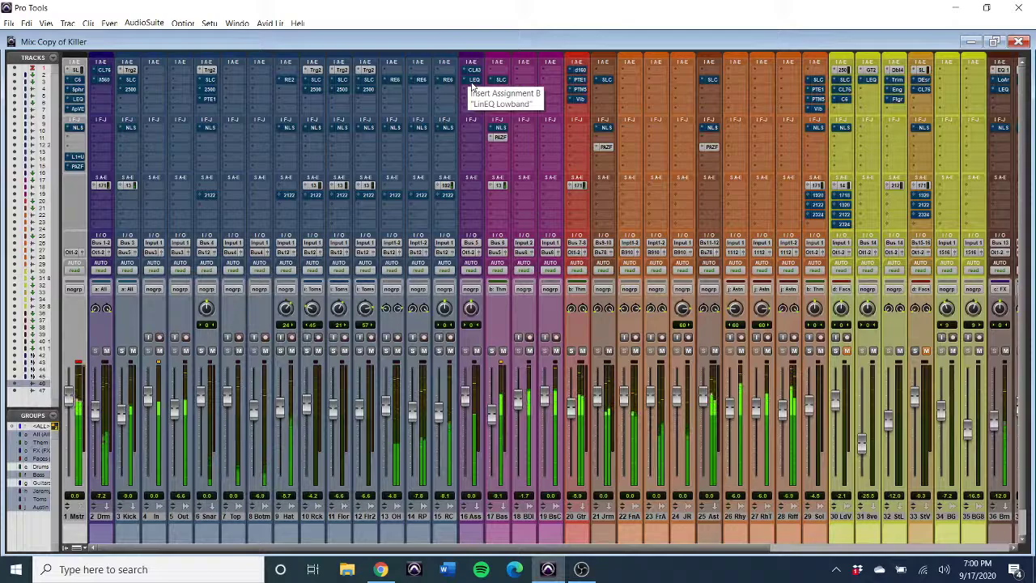
# - Switch to the Edit window and play the session from the start of the second chorus (Ch2)
pyautogui.hotkey('ctrl', '=')
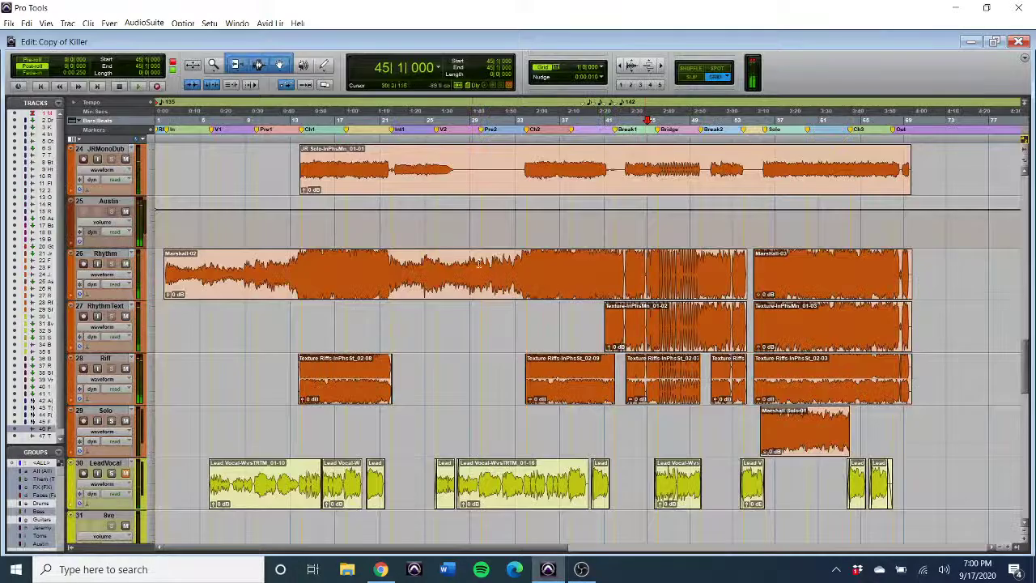
pyautogui.scroll(3, 554, 348)
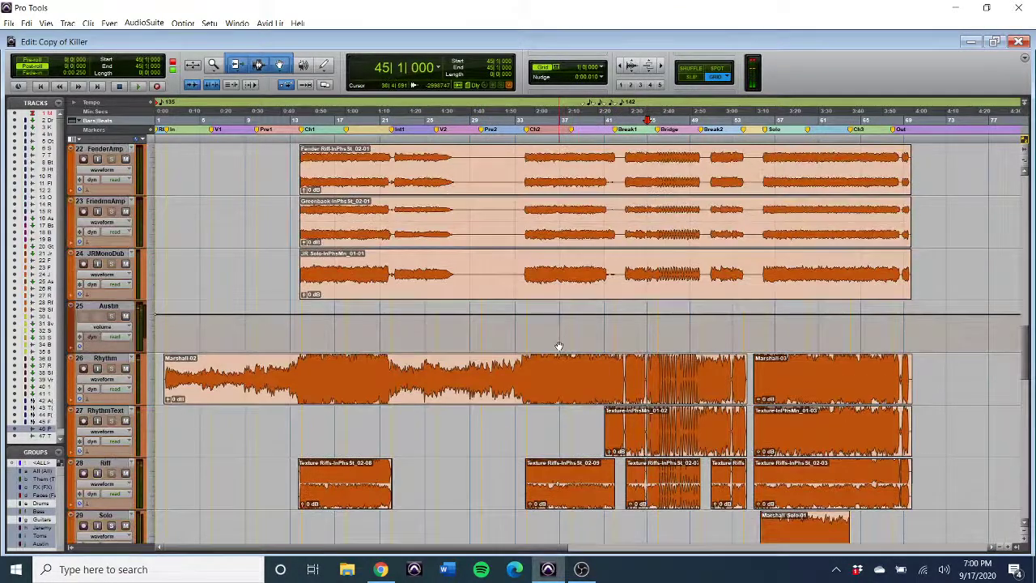
pyautogui.scroll(2, 558, 346)
pyautogui.scroll(-2, 558, 346)
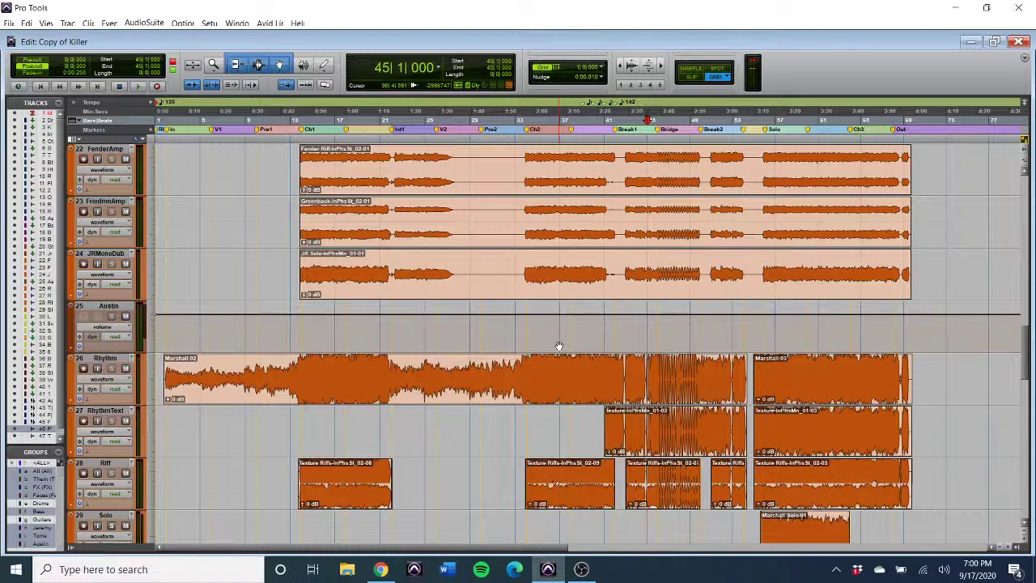
pyautogui.click(522, 369)
pyautogui.press('space')
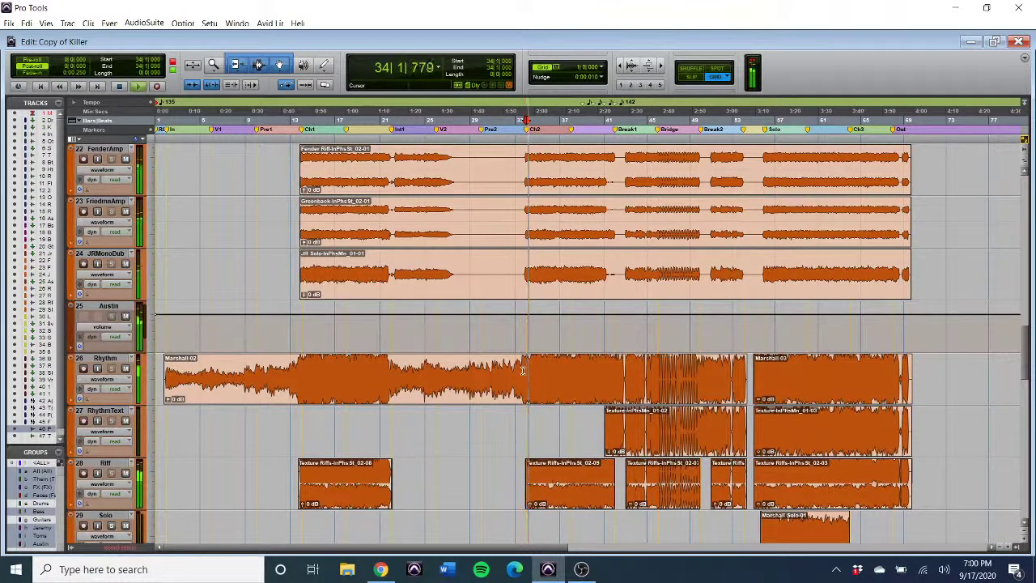
# - In the Mix window, open the master fader's PAZ Frequency analyzer and clear its peak hold while examining the full mix's spectrum
pyautogui.hotkey('ctrl', '=')
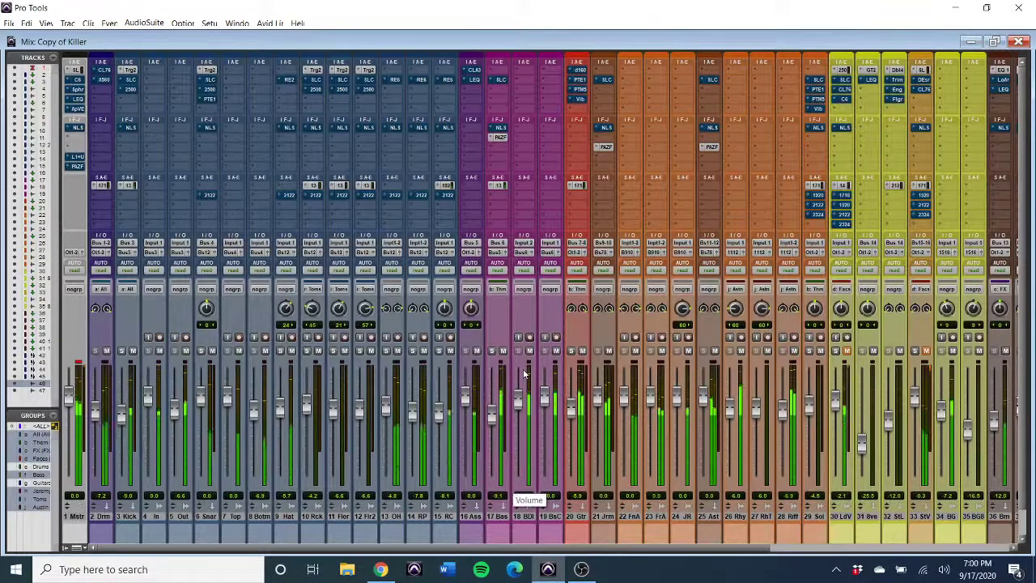
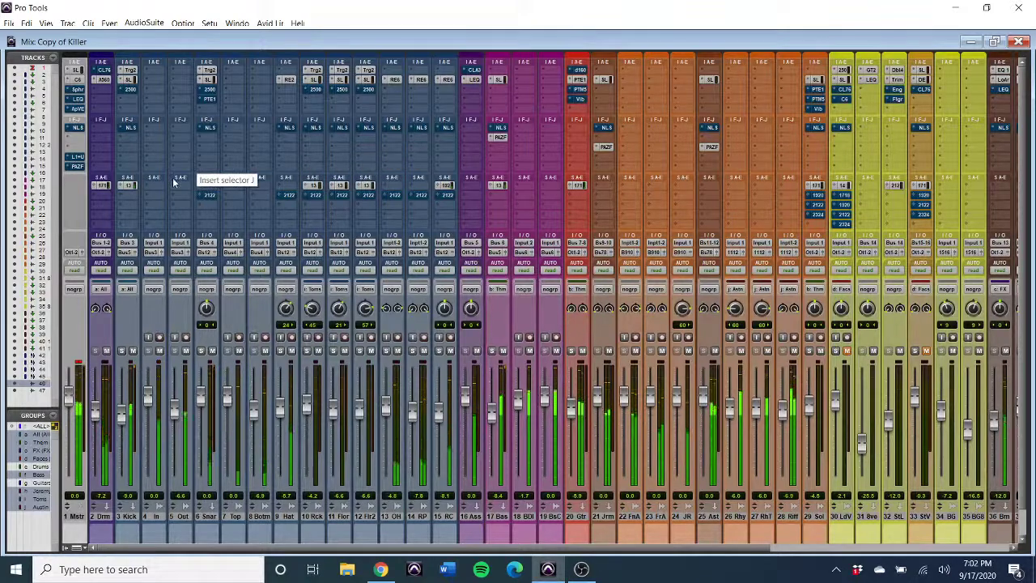
pyautogui.click(77, 166)
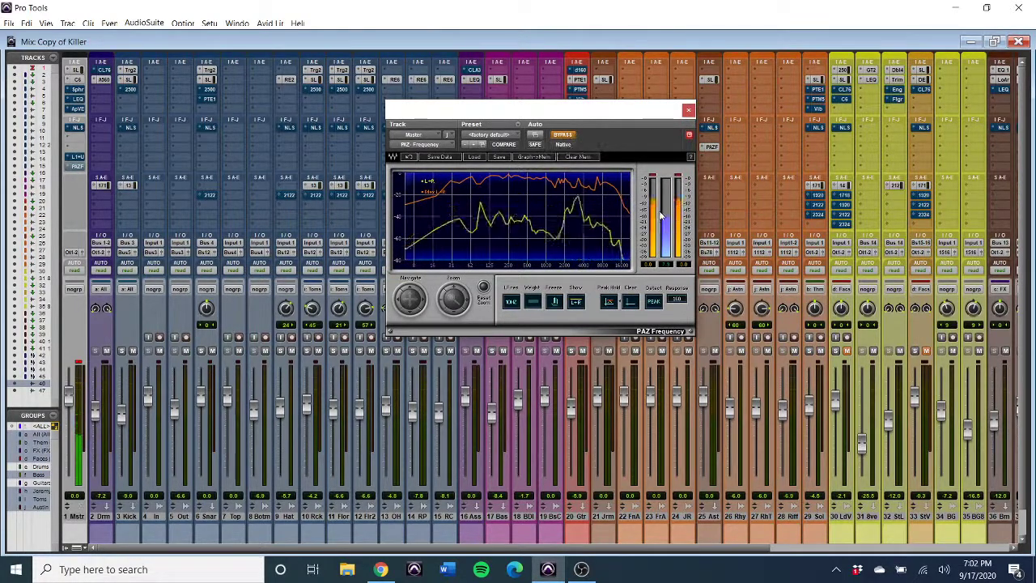
pyautogui.hscroll(10, 838, 275)
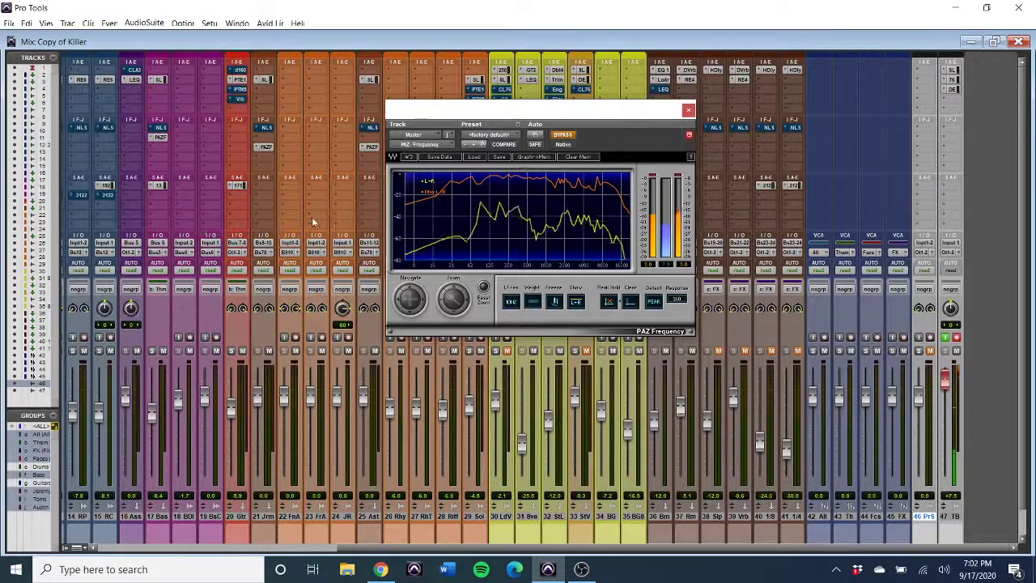
pyautogui.click(636, 302)
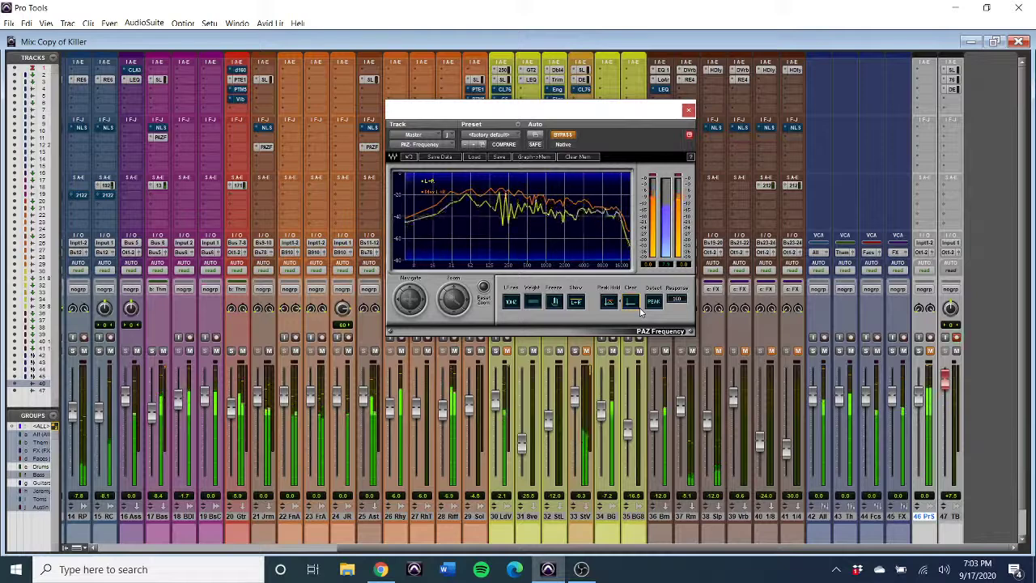
pyautogui.click(636, 306)
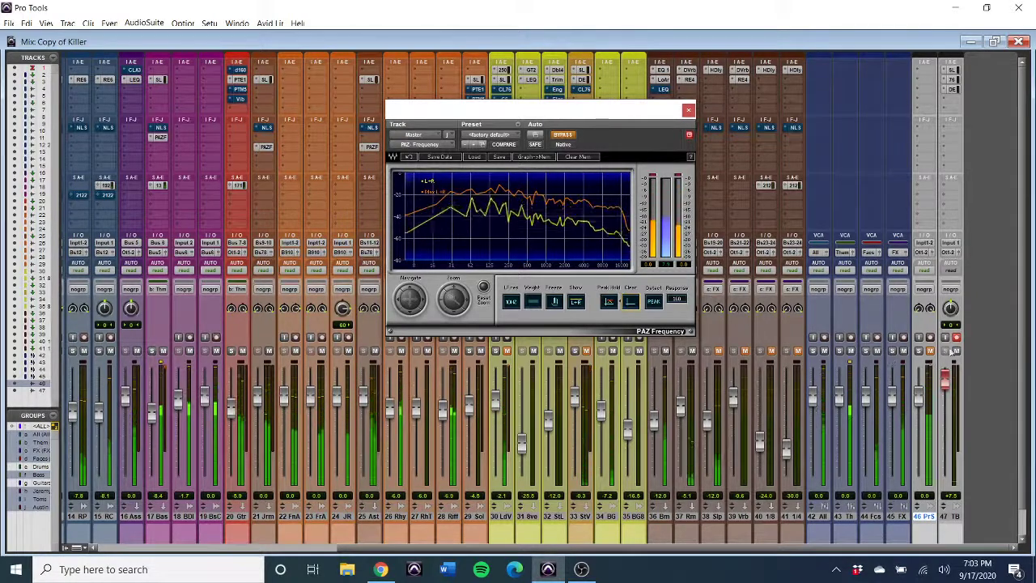
# - Turn on input monitoring for talkback track 47 and close the master's PAZ Frequency window
pyautogui.click(945, 336)
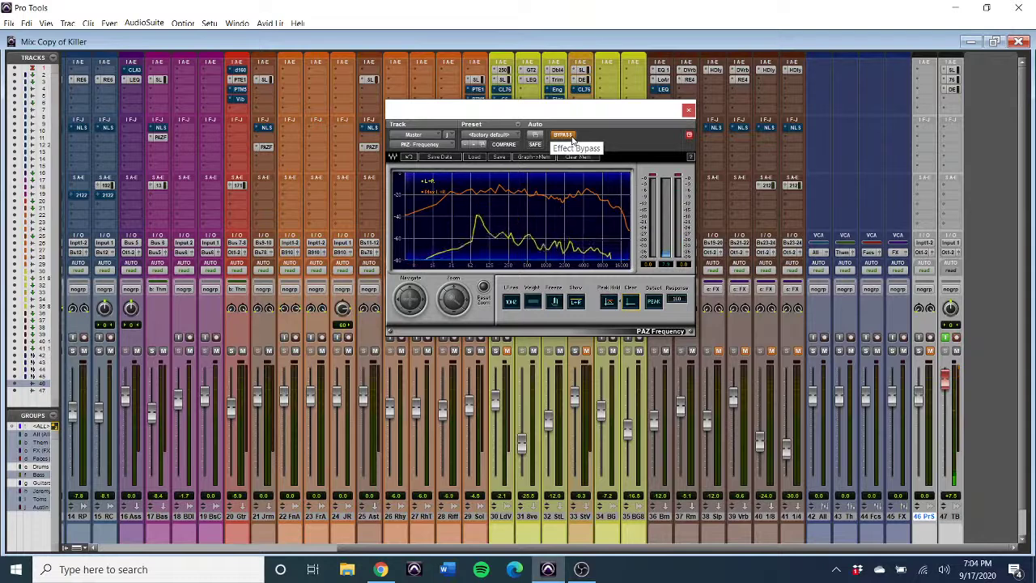
pyautogui.click(688, 110)
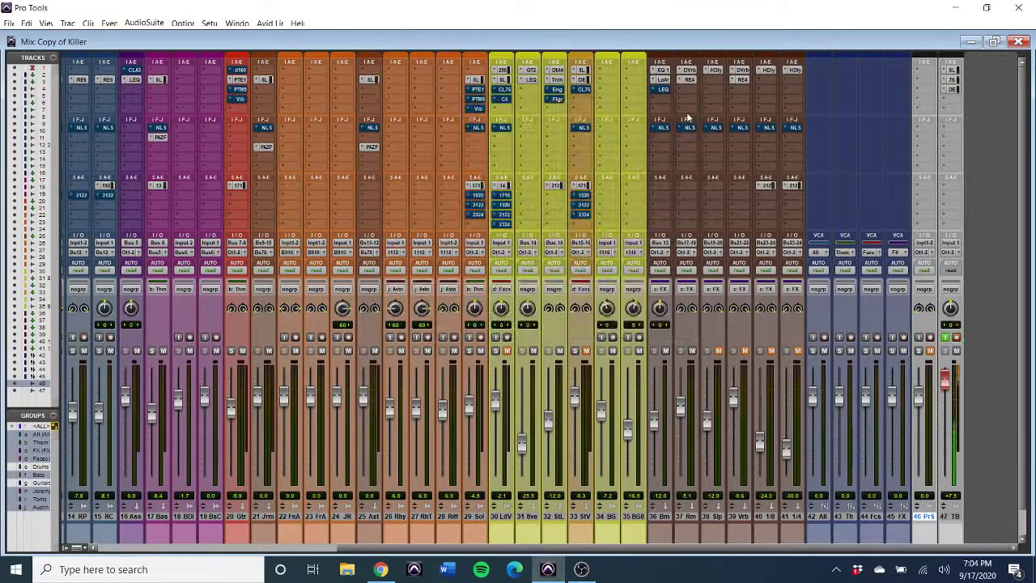
pyautogui.hscroll(-5, 621, 208)
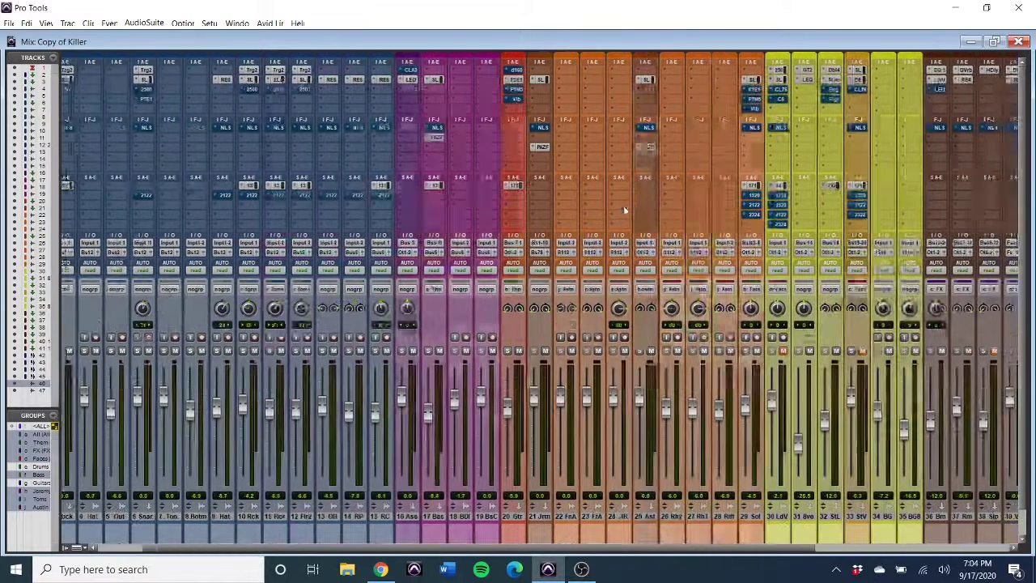
pyautogui.hscroll(-2, 623, 211)
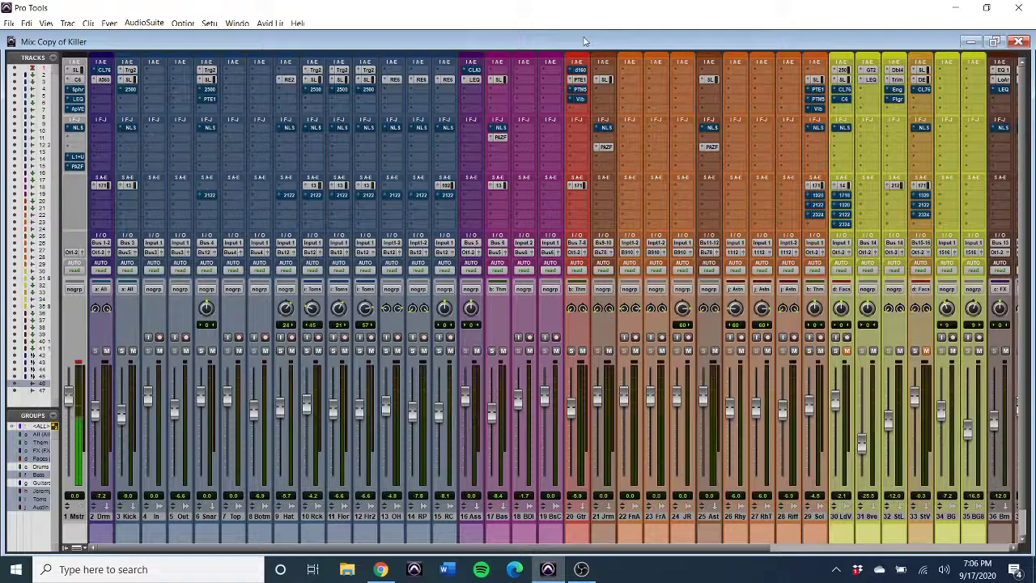
# - Switch to YouTube Studio in Chrome and end the "Audio Hour - Week 4" live stream
pyautogui.click(382, 569)
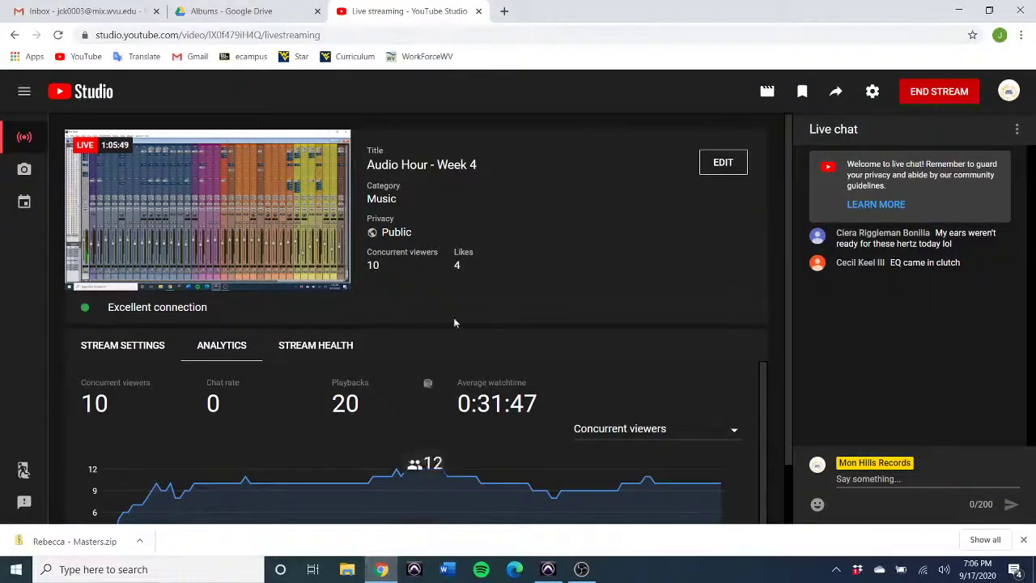
pyautogui.click(954, 95)
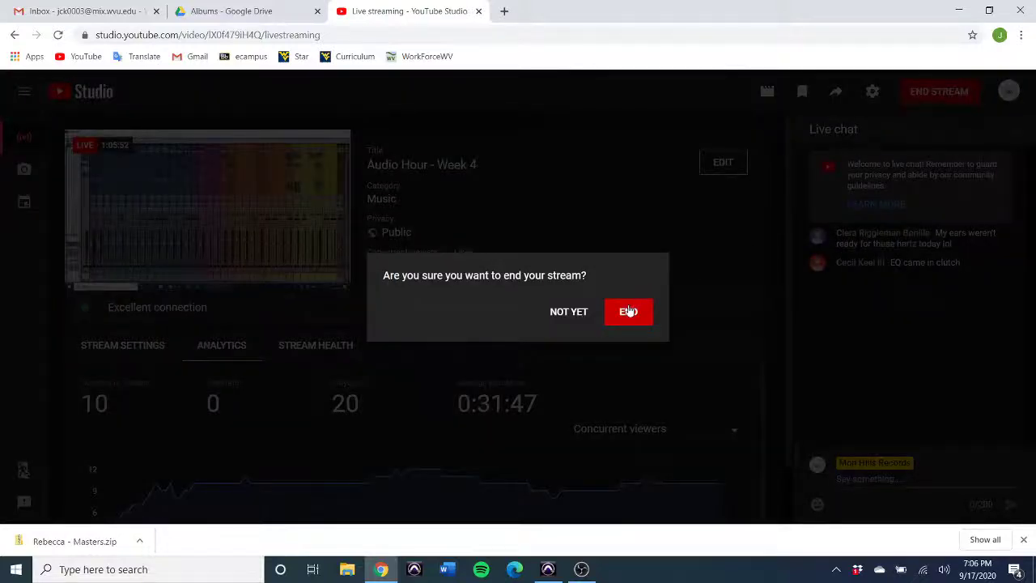